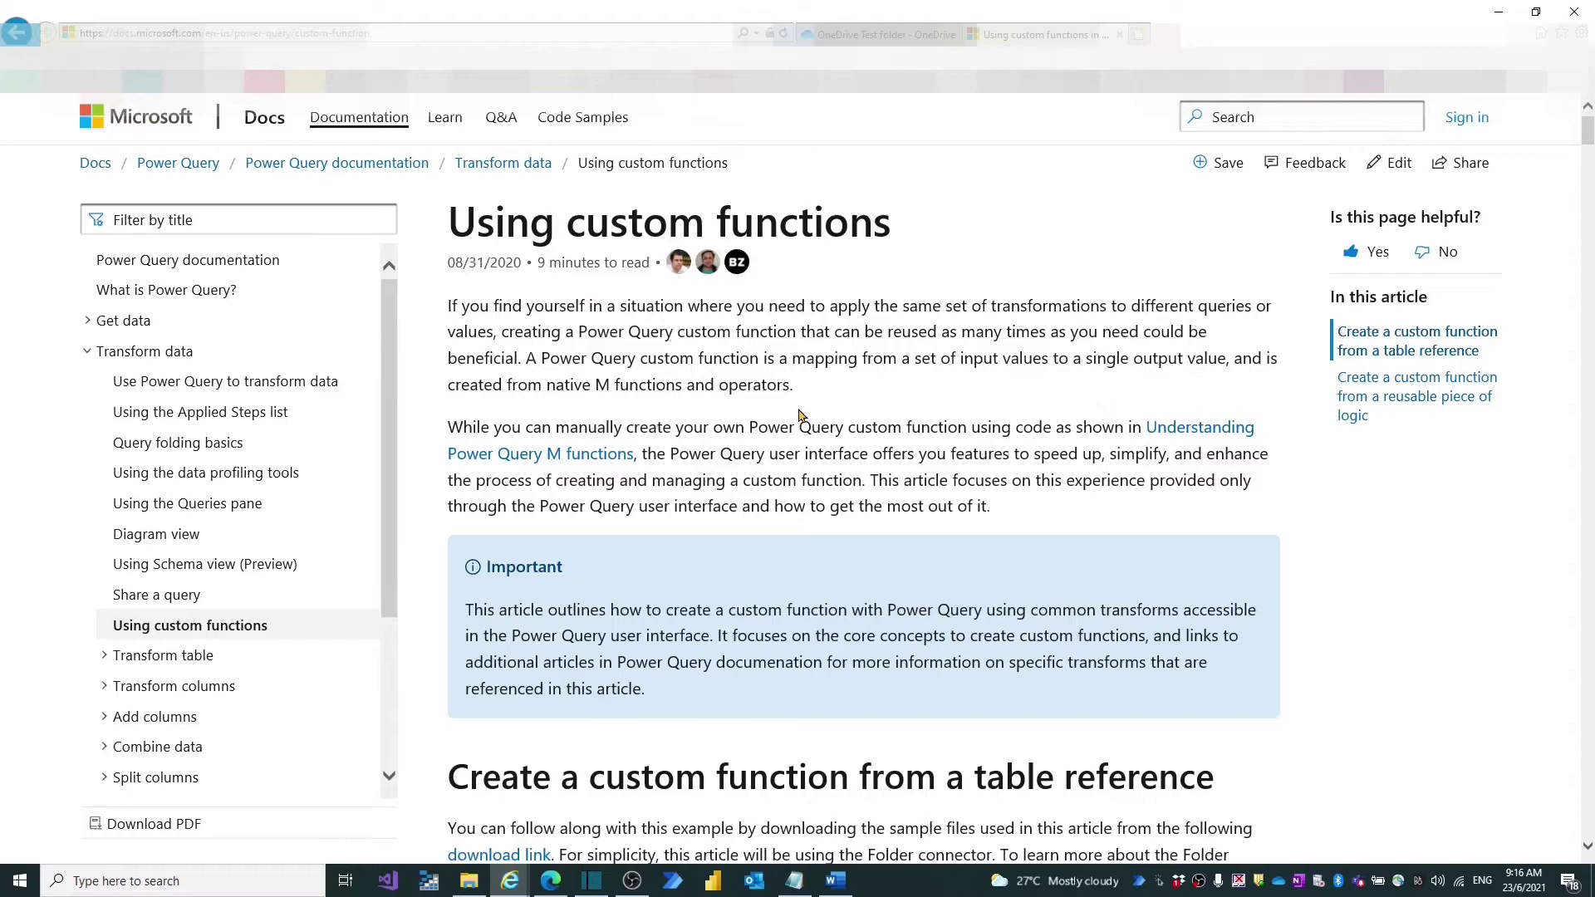
- Scroll the 'Reading Zip files in PowerQuery / M' post down to the UnzipContents code block
{"action": "scroll", "coordinate": [799, 409], "scroll_direction": "down", "scroll_amount": 4}
{"action": "scroll", "coordinate": [799, 410], "scroll_direction": "down", "scroll_amount": 5}
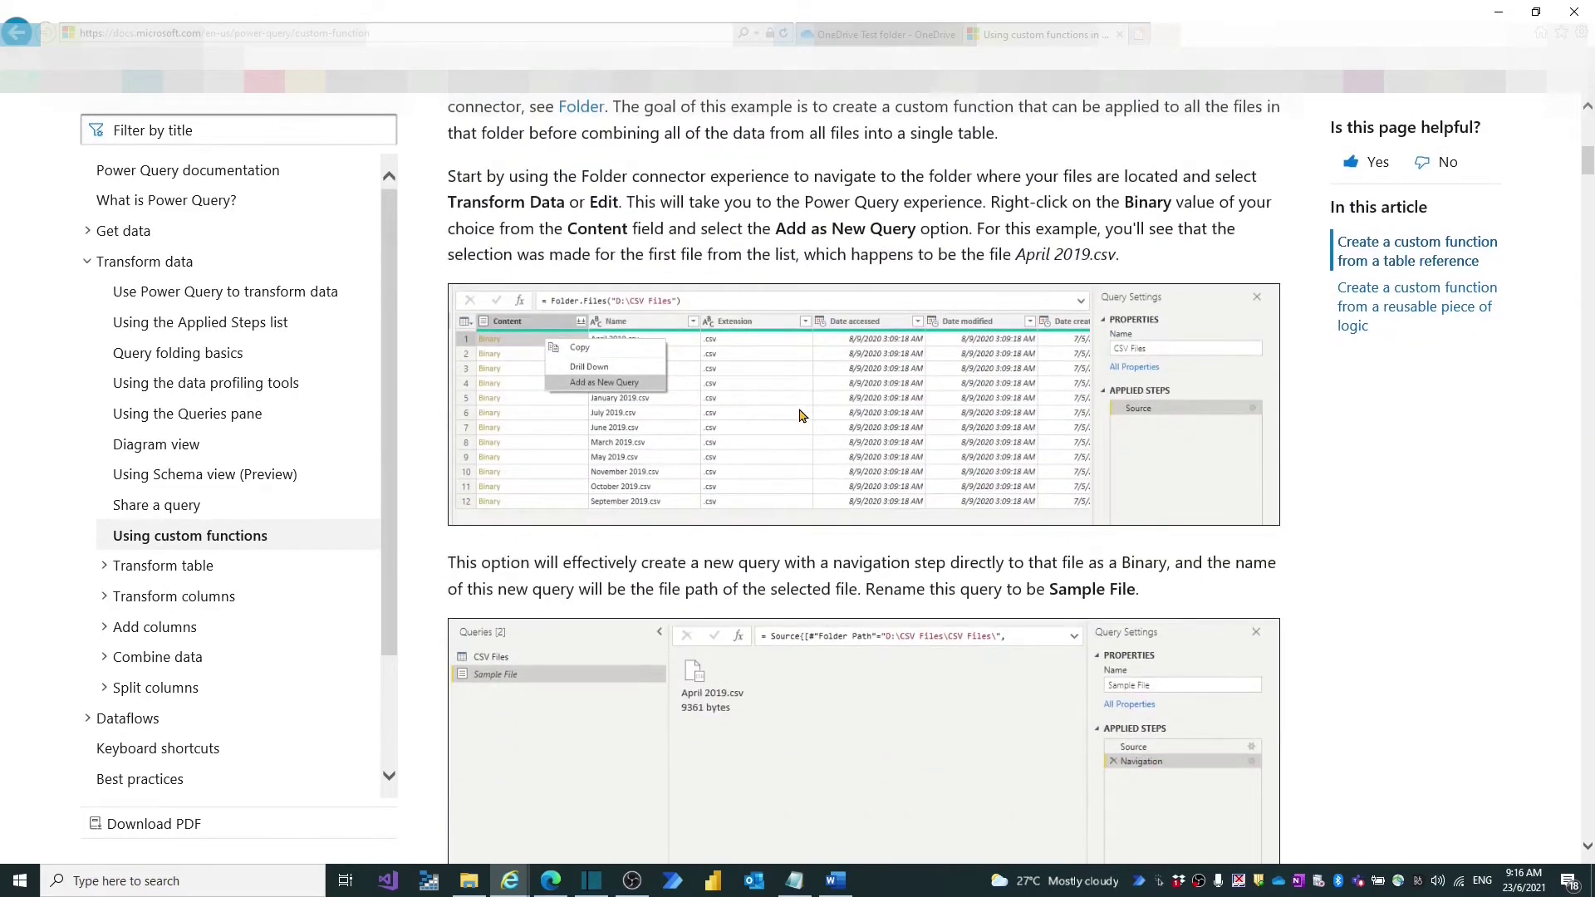
{"action": "scroll", "coordinate": [802, 415], "scroll_direction": "down", "scroll_amount": 4}
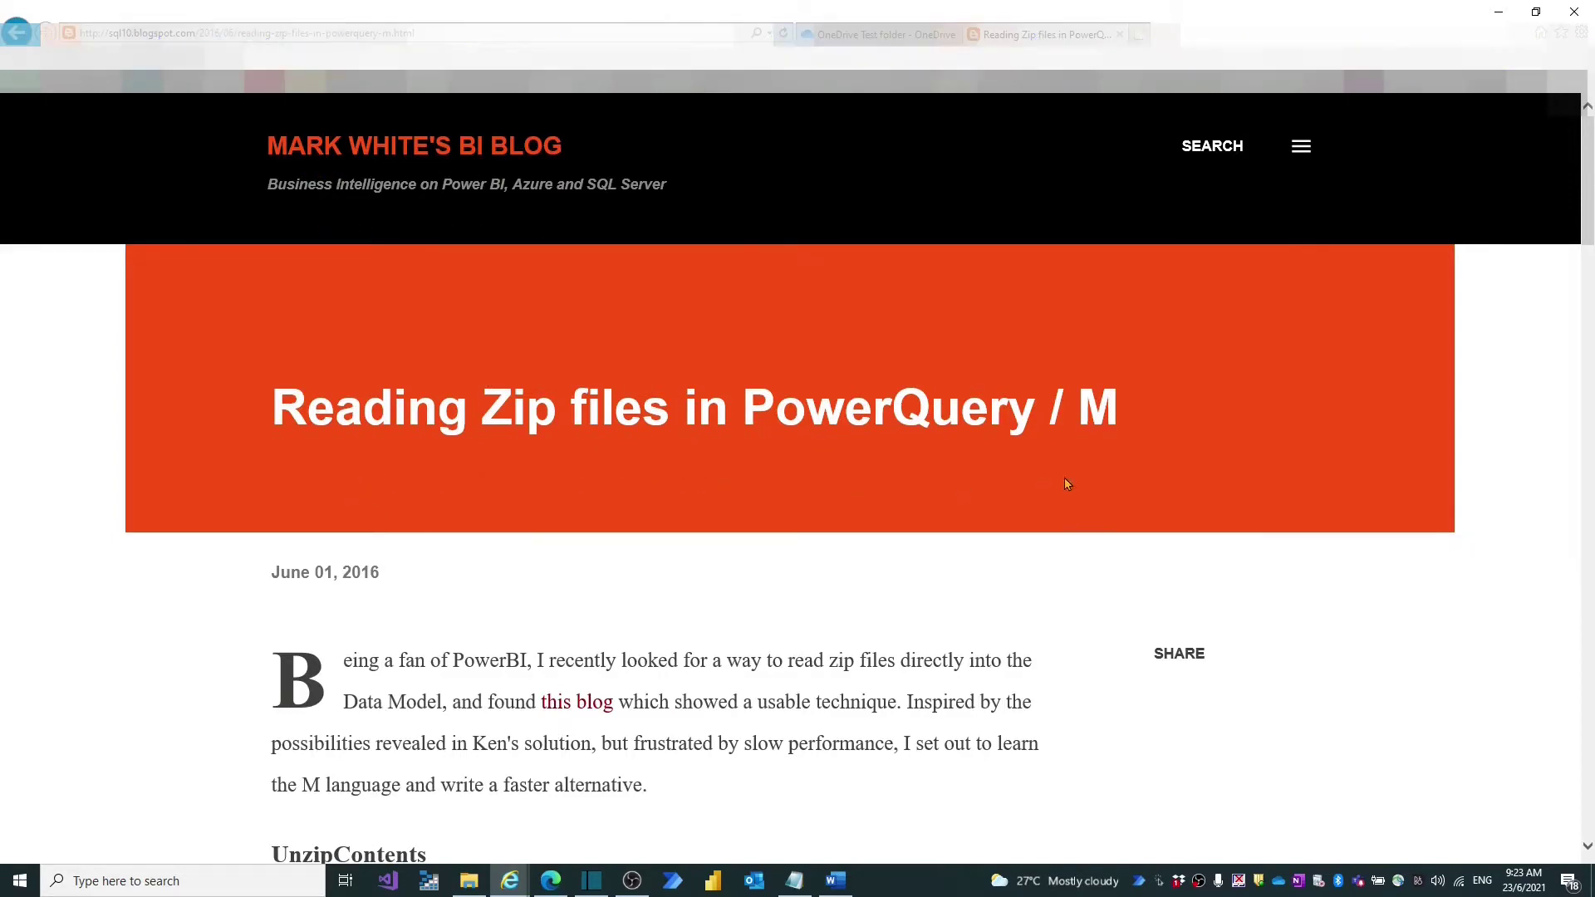
{"action": "scroll", "coordinate": [868, 534], "scroll_direction": "down", "scroll_amount": 10}
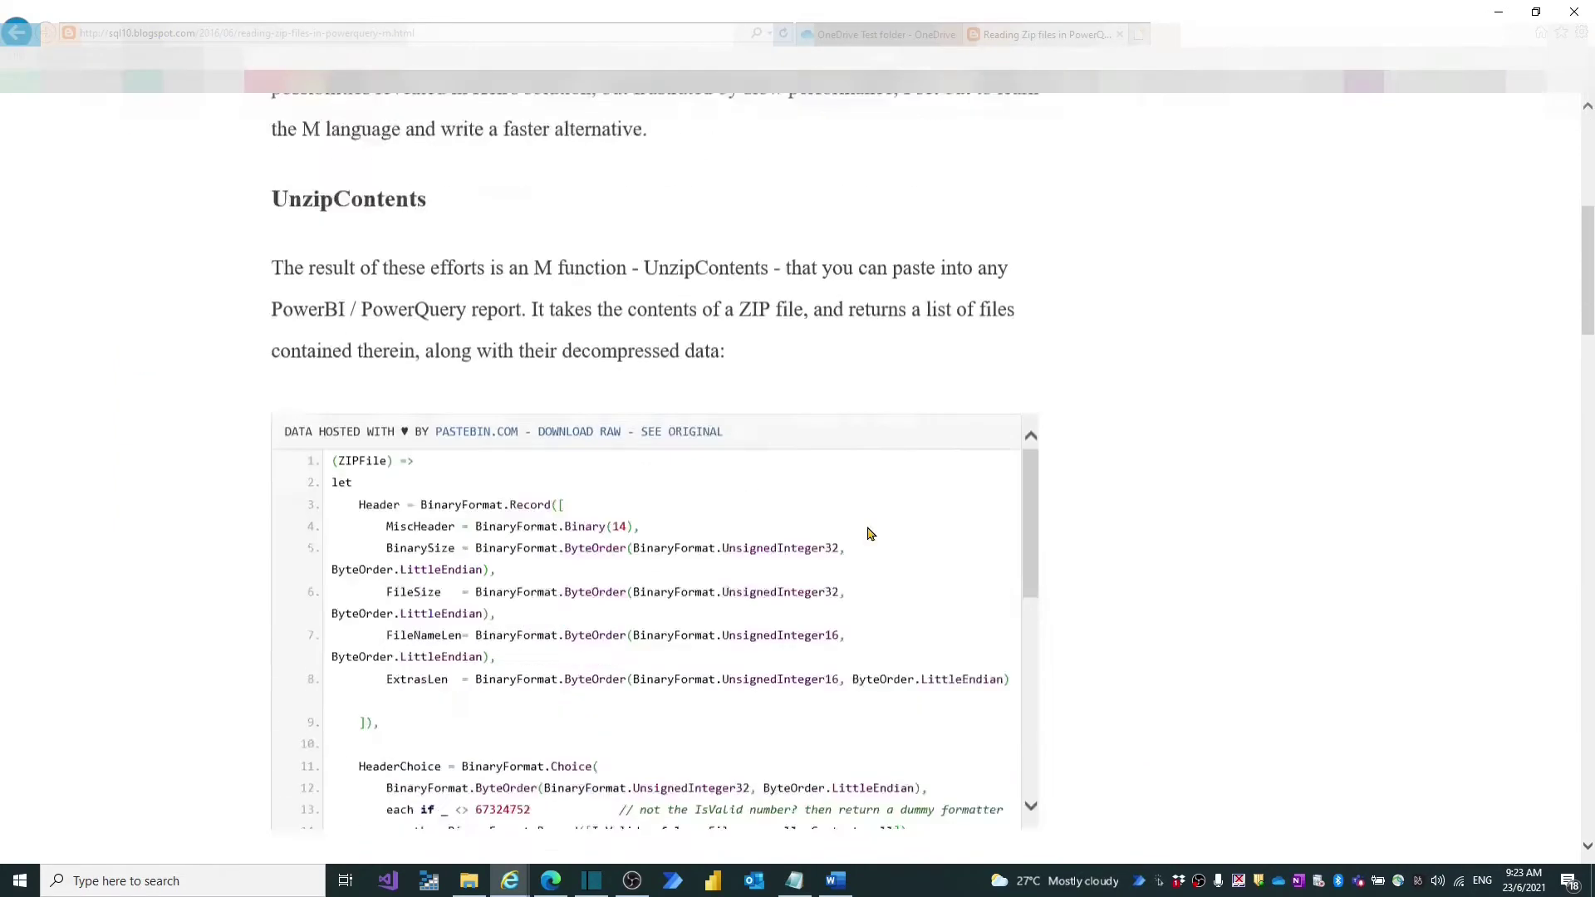
{"action": "scroll", "coordinate": [639, 364], "scroll_direction": "up", "scroll_amount": 2}
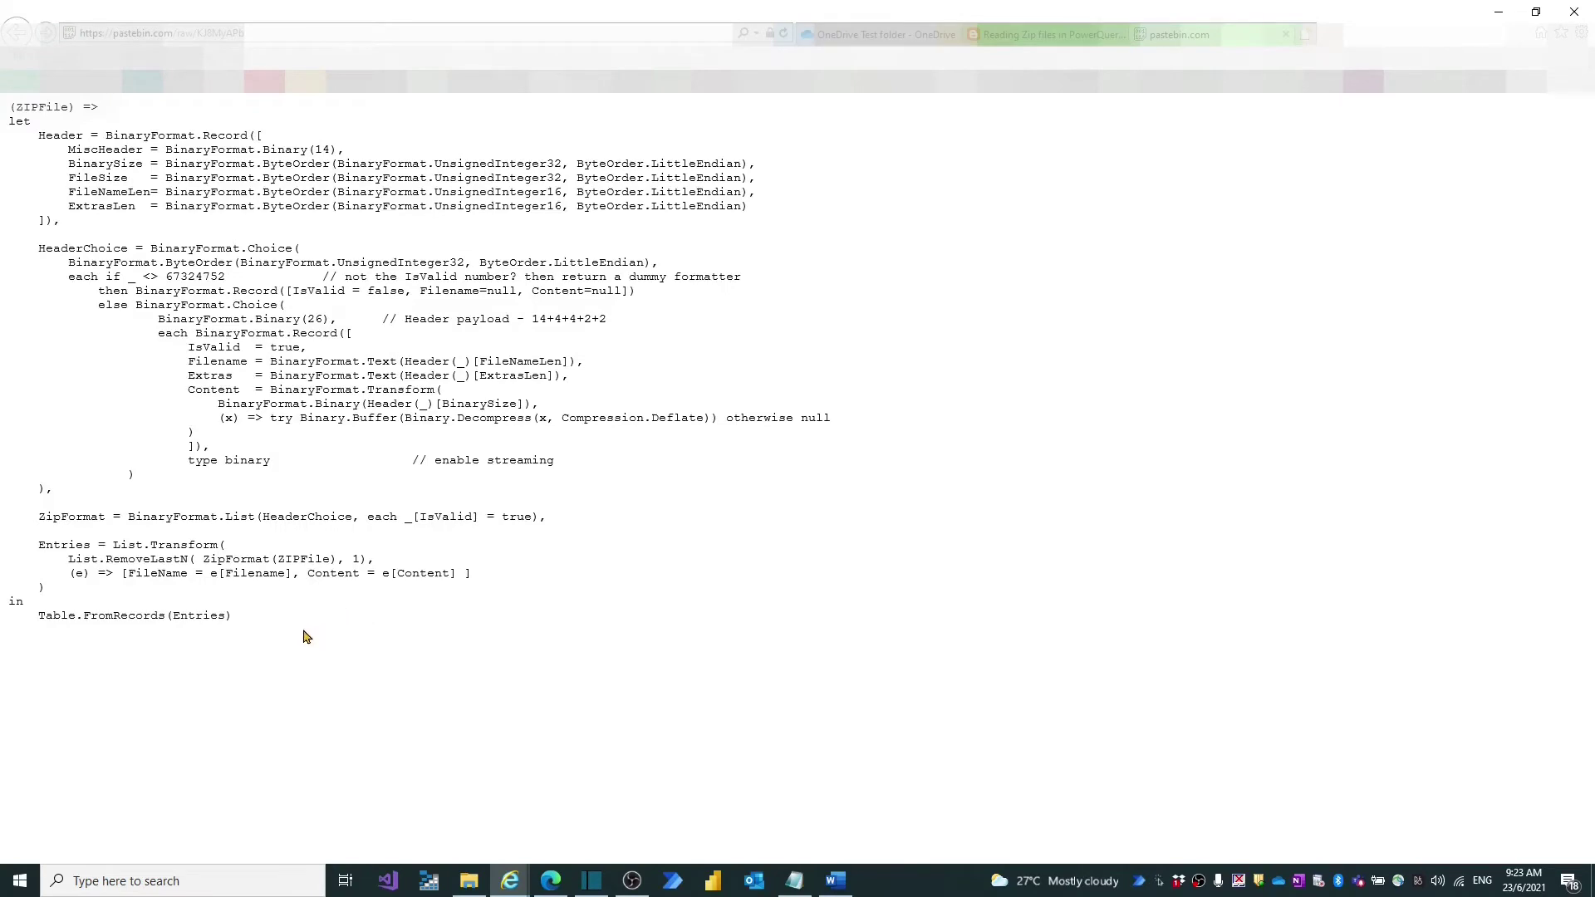
- Copy all of the raw UnzipContents M code from Pastebin into Notepad
{"action": "key", "text": "ctrl+a"}
{"action": "key", "text": "ctrl+c"}
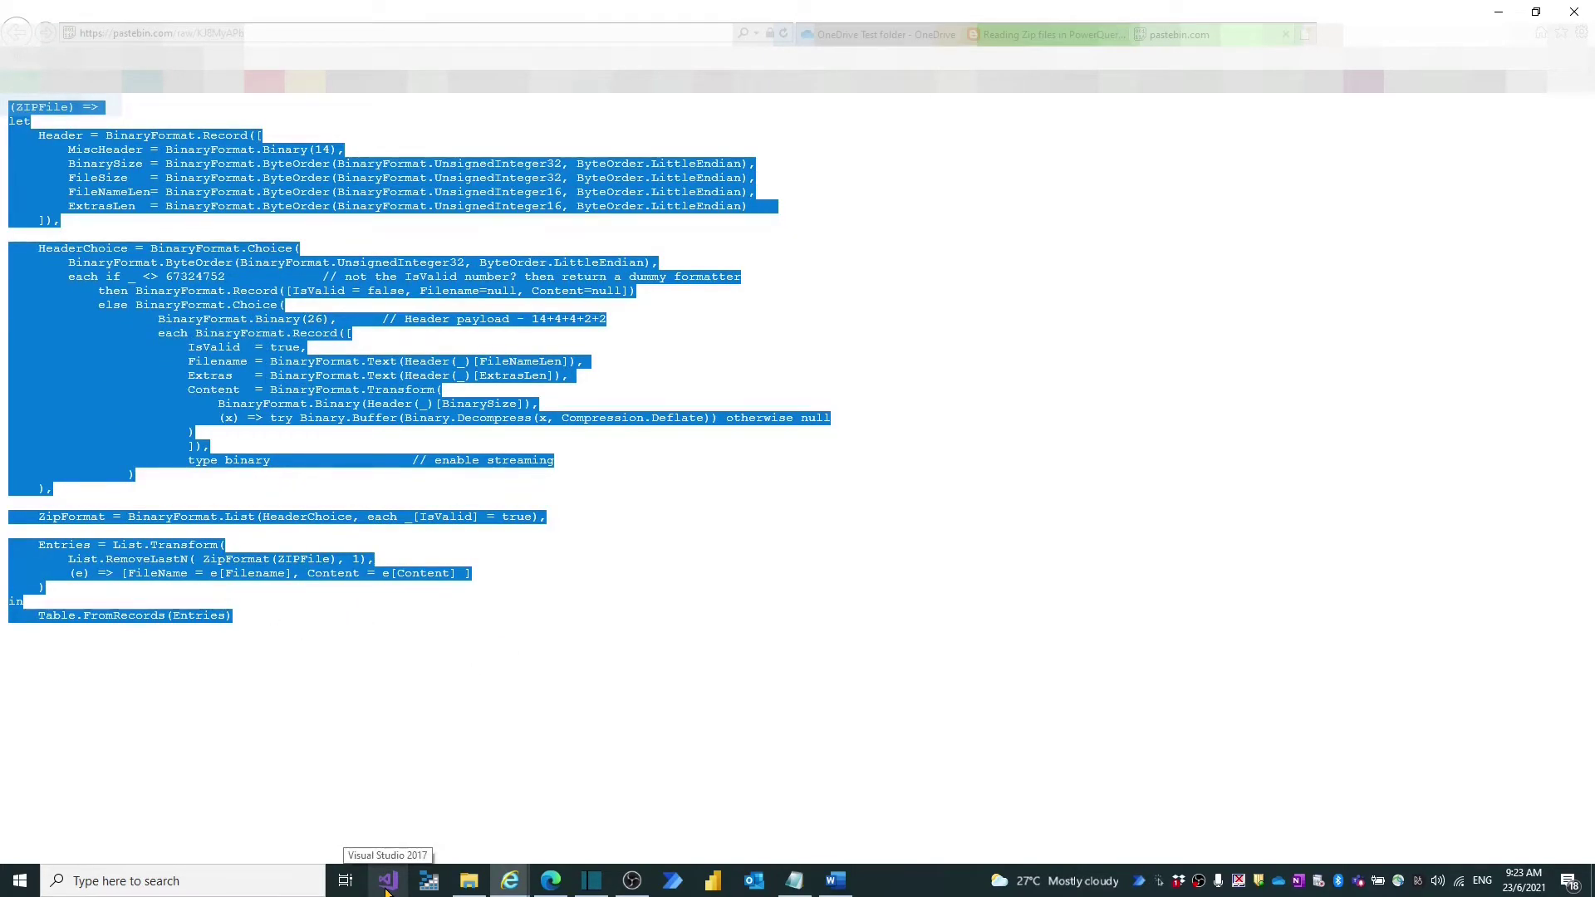
{"action": "key", "text": "alt+Tab"}
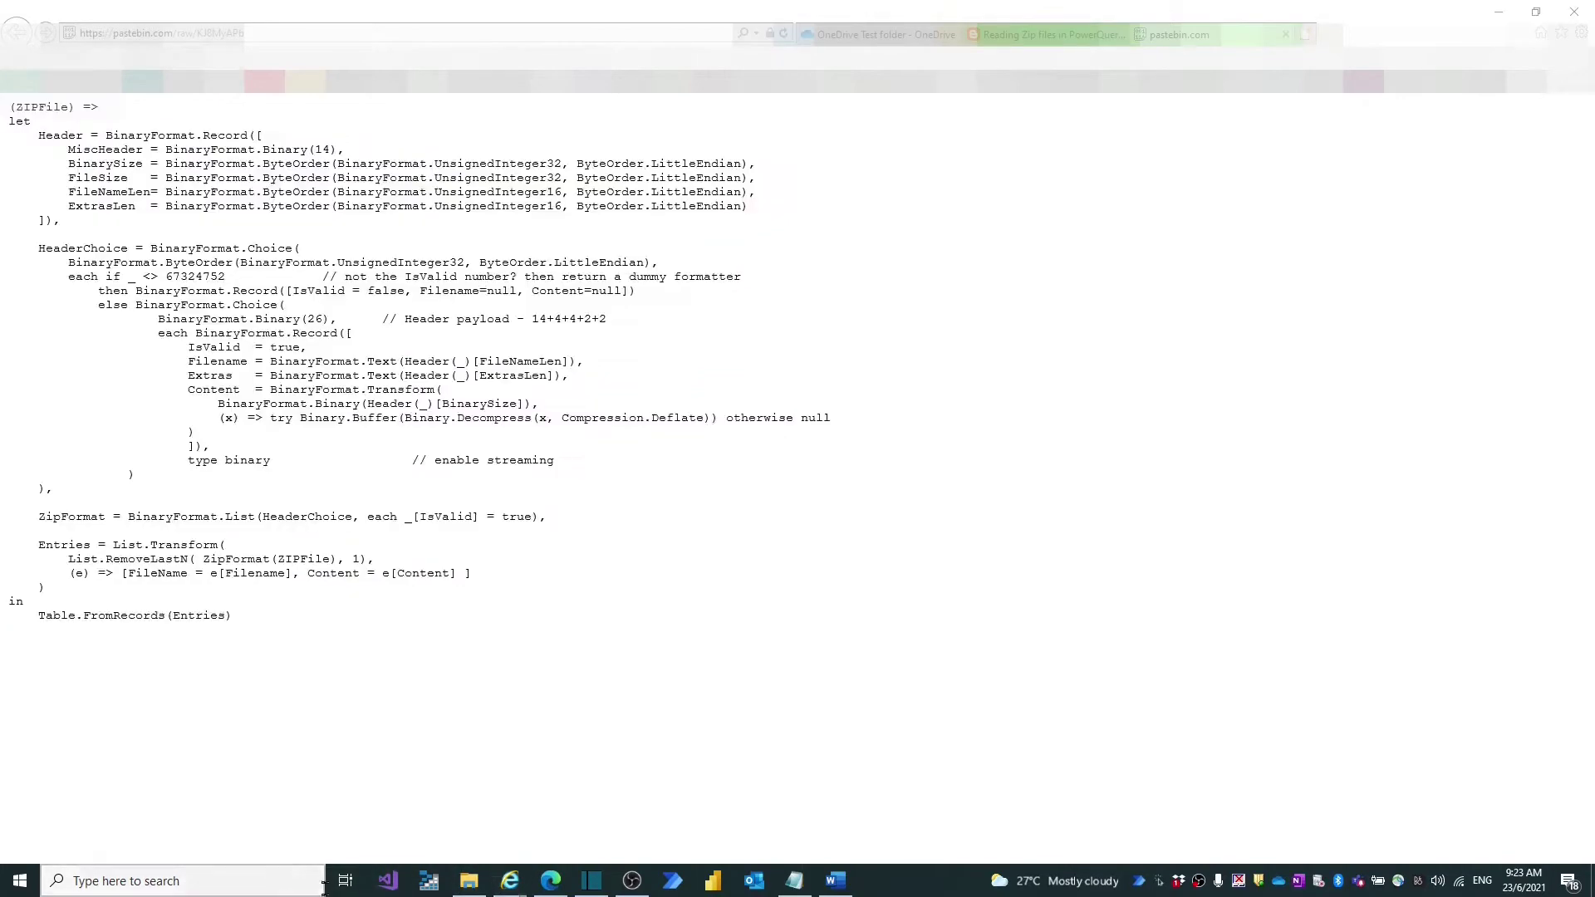
{"action": "key", "text": "ctrl+v"}
{"action": "scroll", "coordinate": [299, 285], "scroll_direction": "up", "scroll_amount": 3}
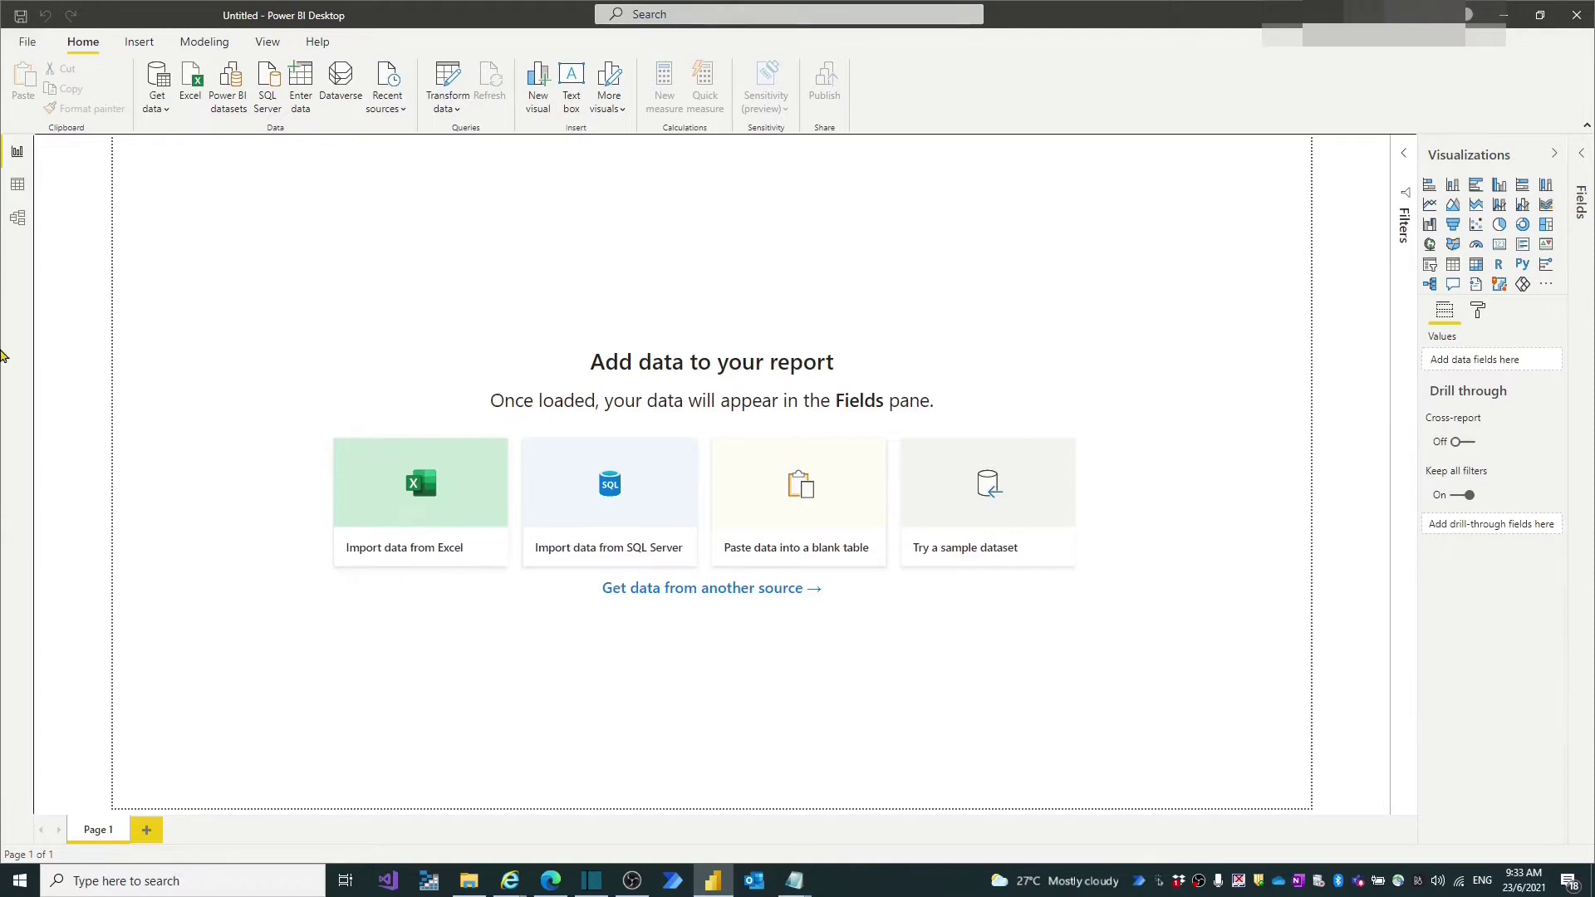
- Create a new blank query and bring up its Advanced Editor
{"action": "left_click", "coordinate": [163, 121]}
{"action": "left_click", "coordinate": [222, 411]}
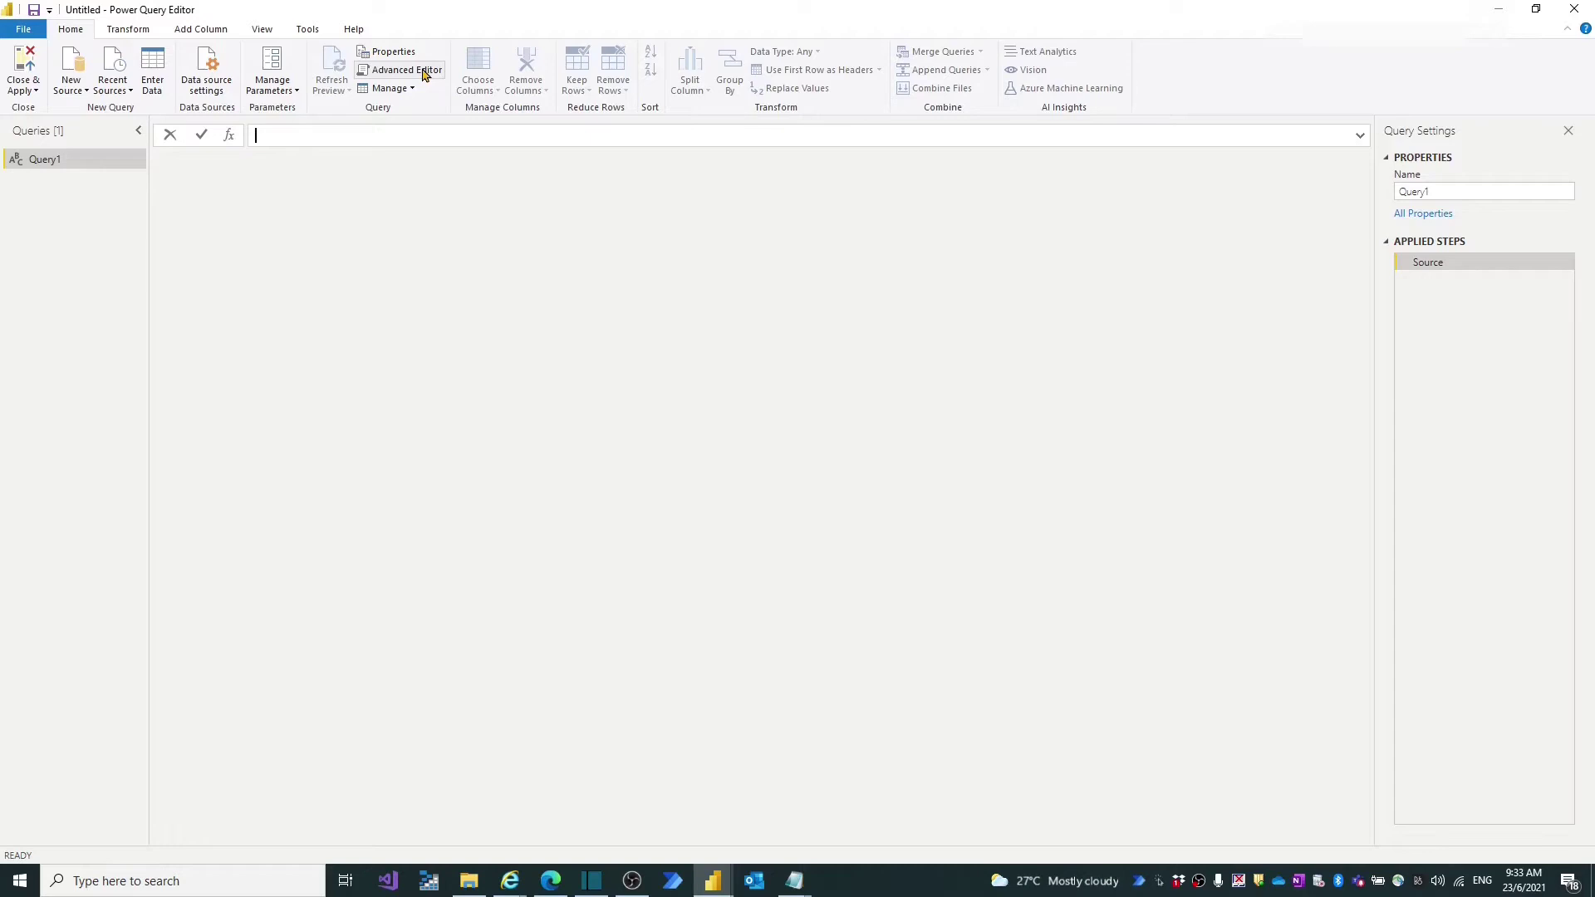
{"action": "left_click", "coordinate": [423, 71]}
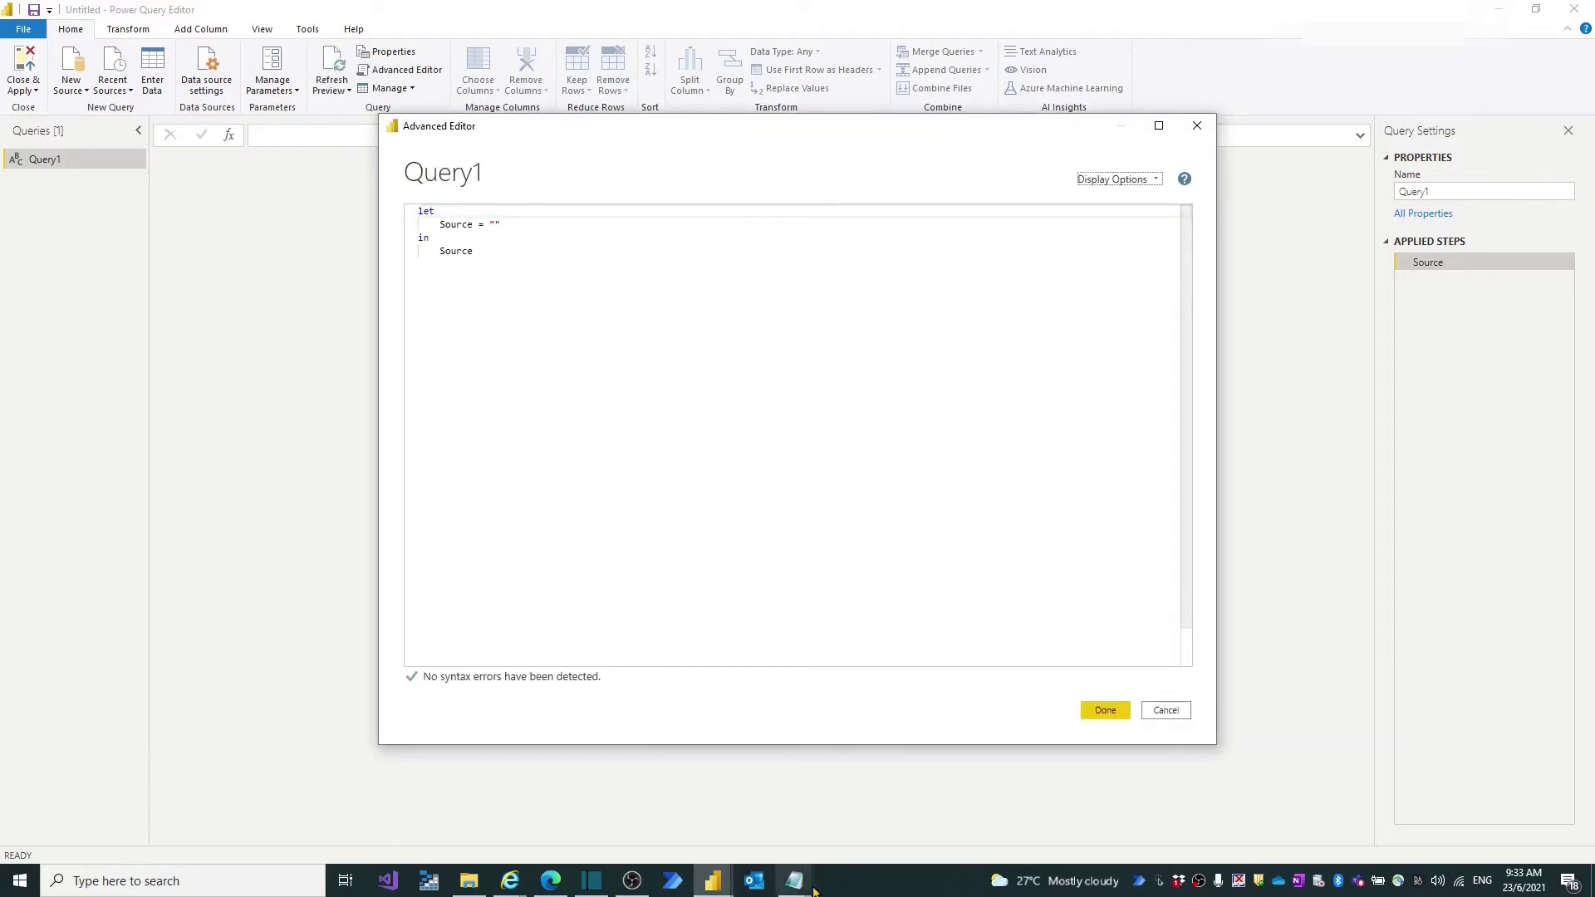
- Replace the default query code with the ZIPFile function code copied from Notepad
{"action": "left_click", "coordinate": [794, 880]}
{"action": "left_click", "coordinate": [851, 843]}
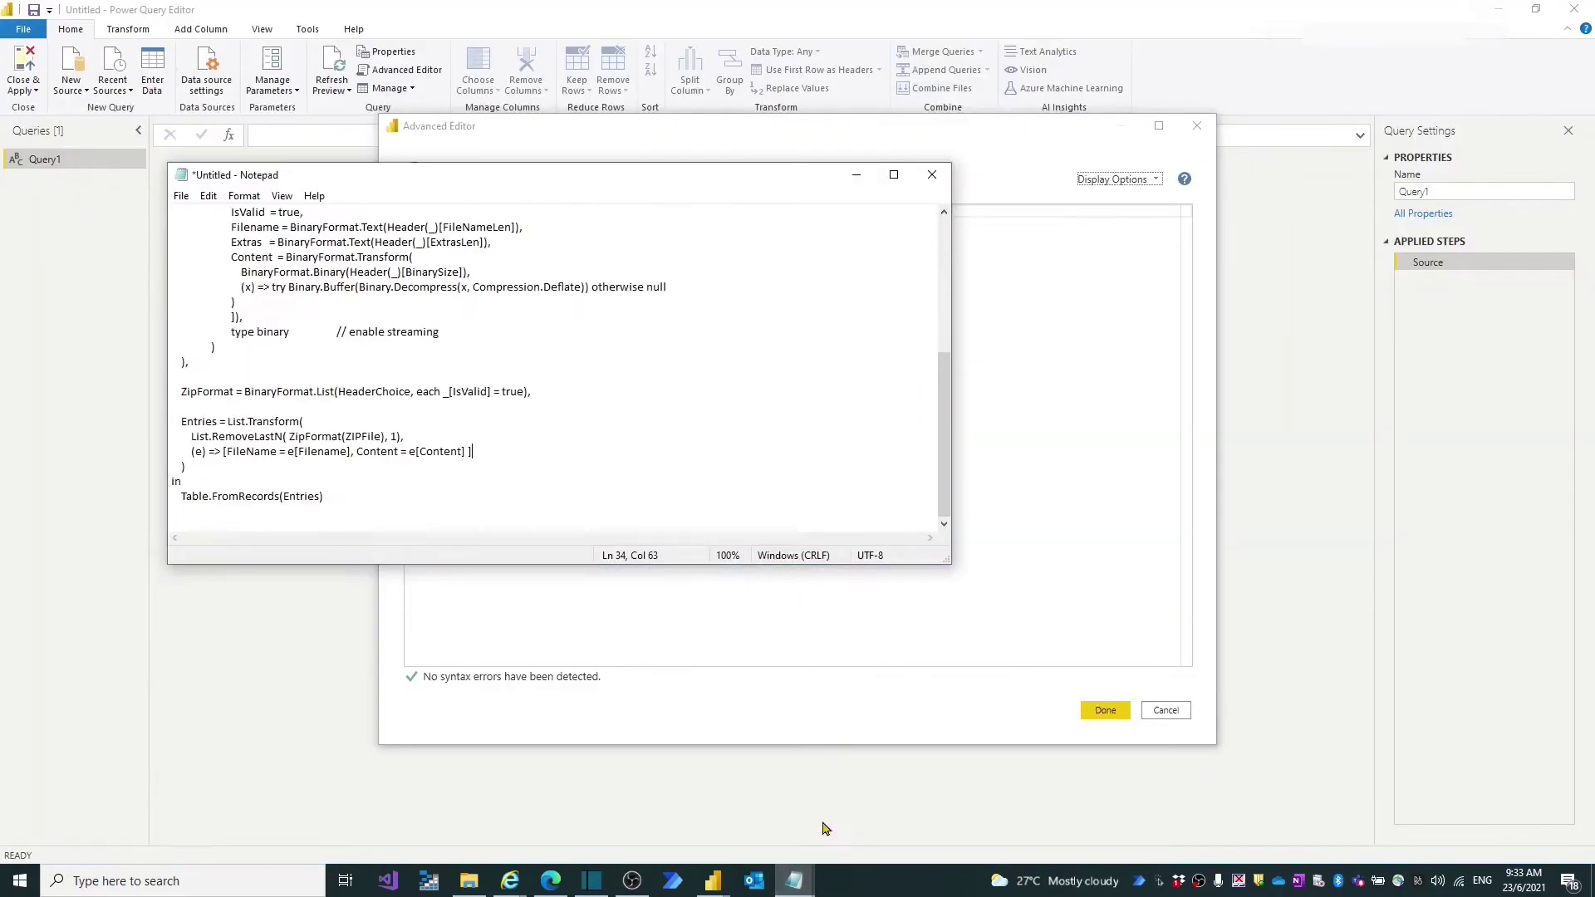
{"action": "left_click_drag", "start_coordinate": [353, 509], "coordinate": [50, 107]}
{"action": "key", "text": "ctrl+c"}
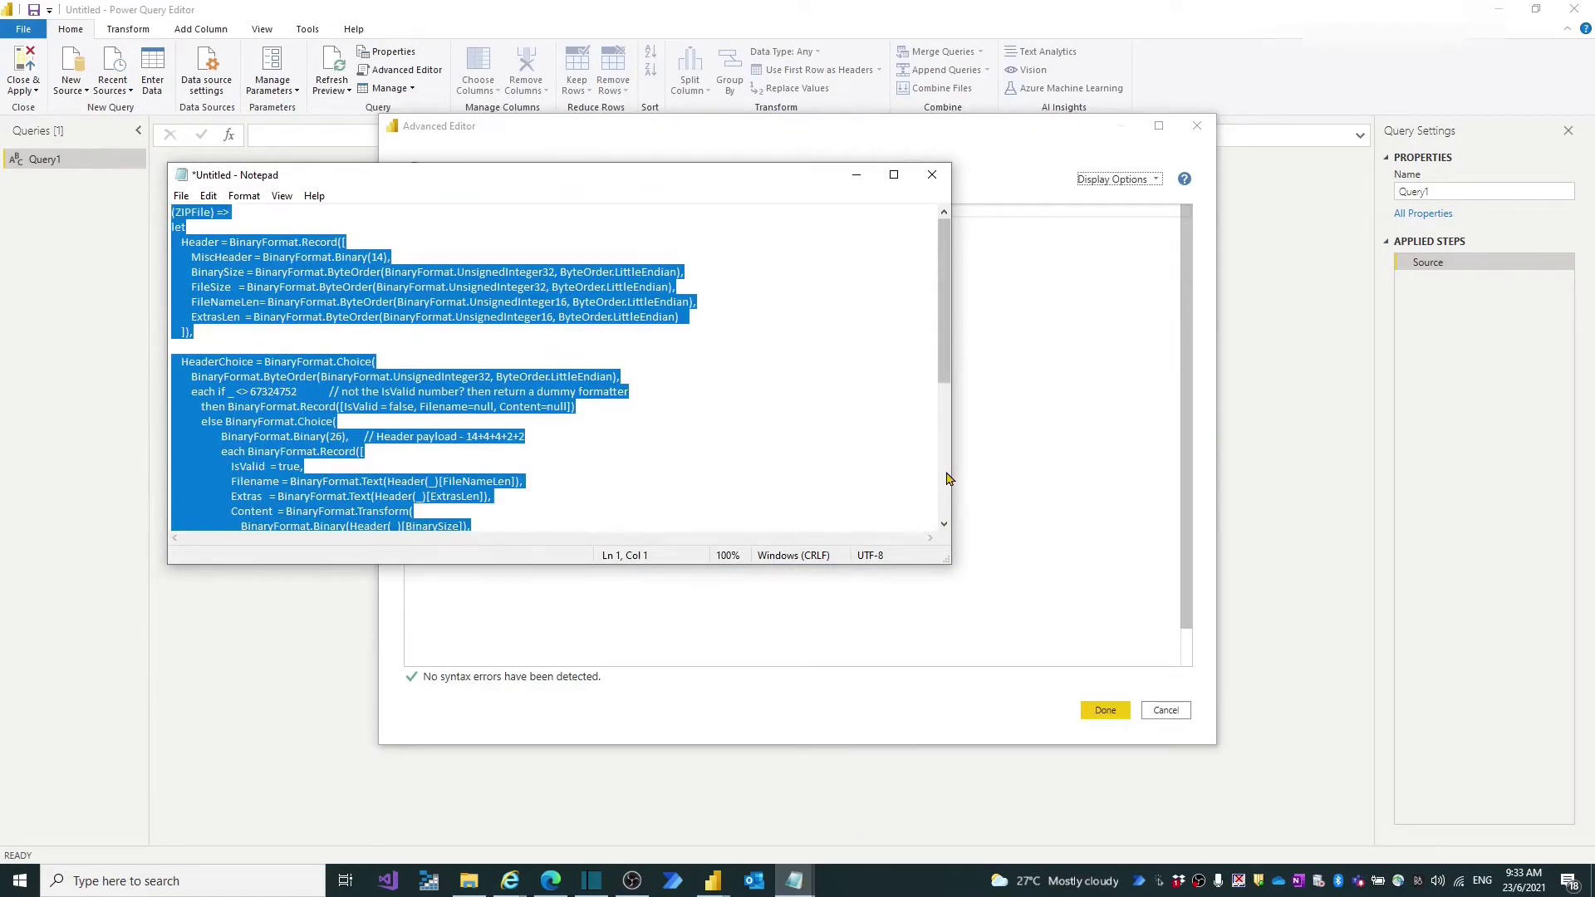
{"action": "left_click", "coordinate": [856, 174]}
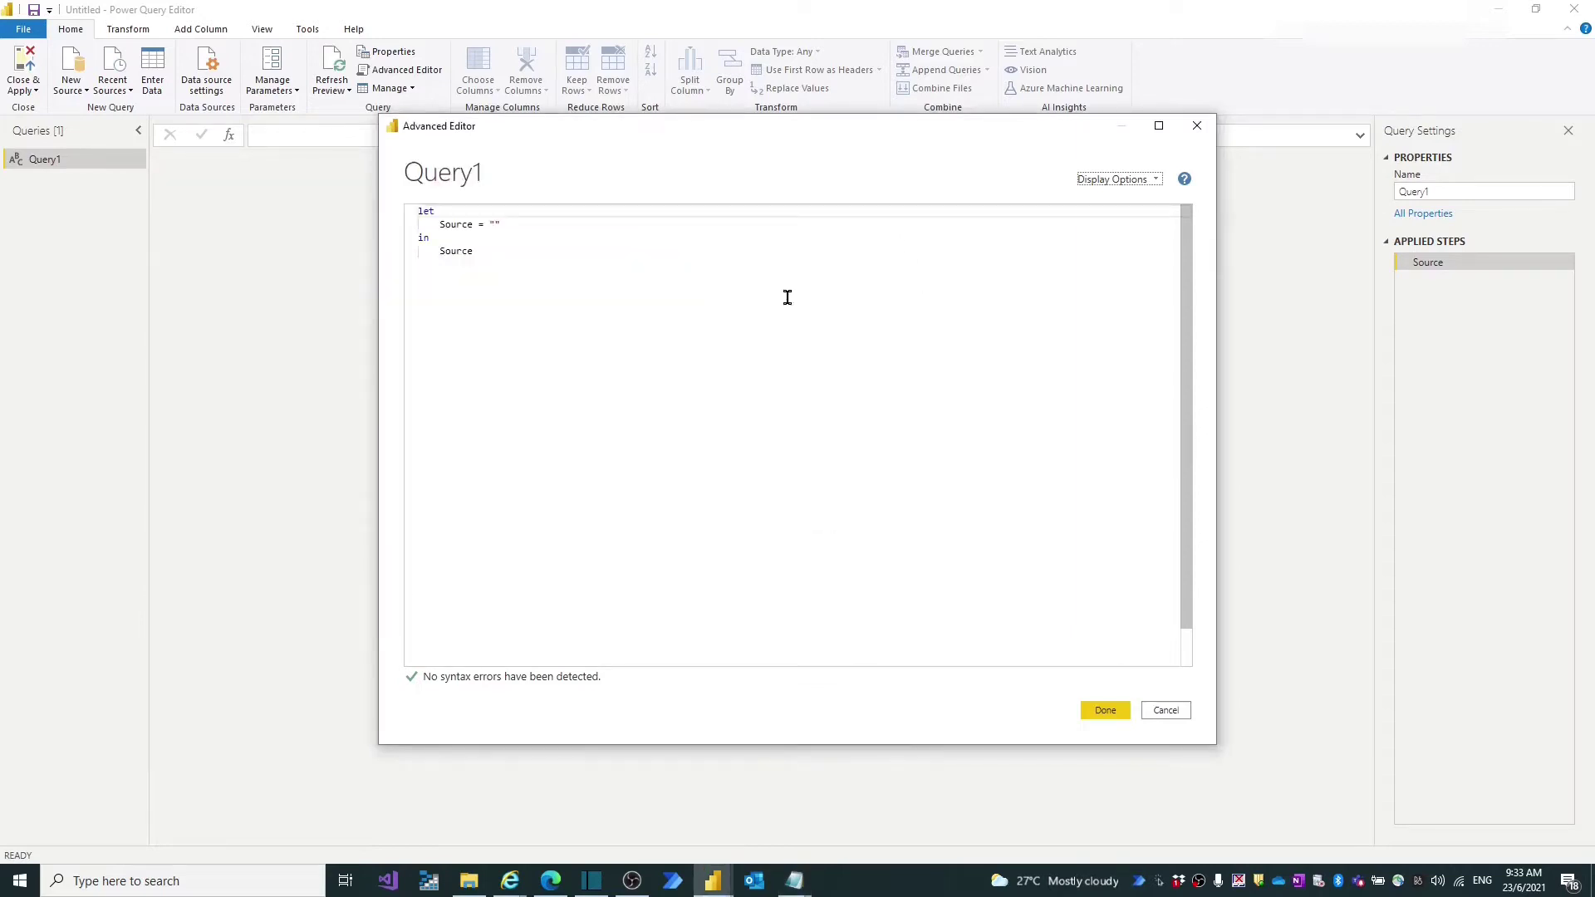
{"action": "left_click_drag", "start_coordinate": [529, 282], "coordinate": [363, 230]}
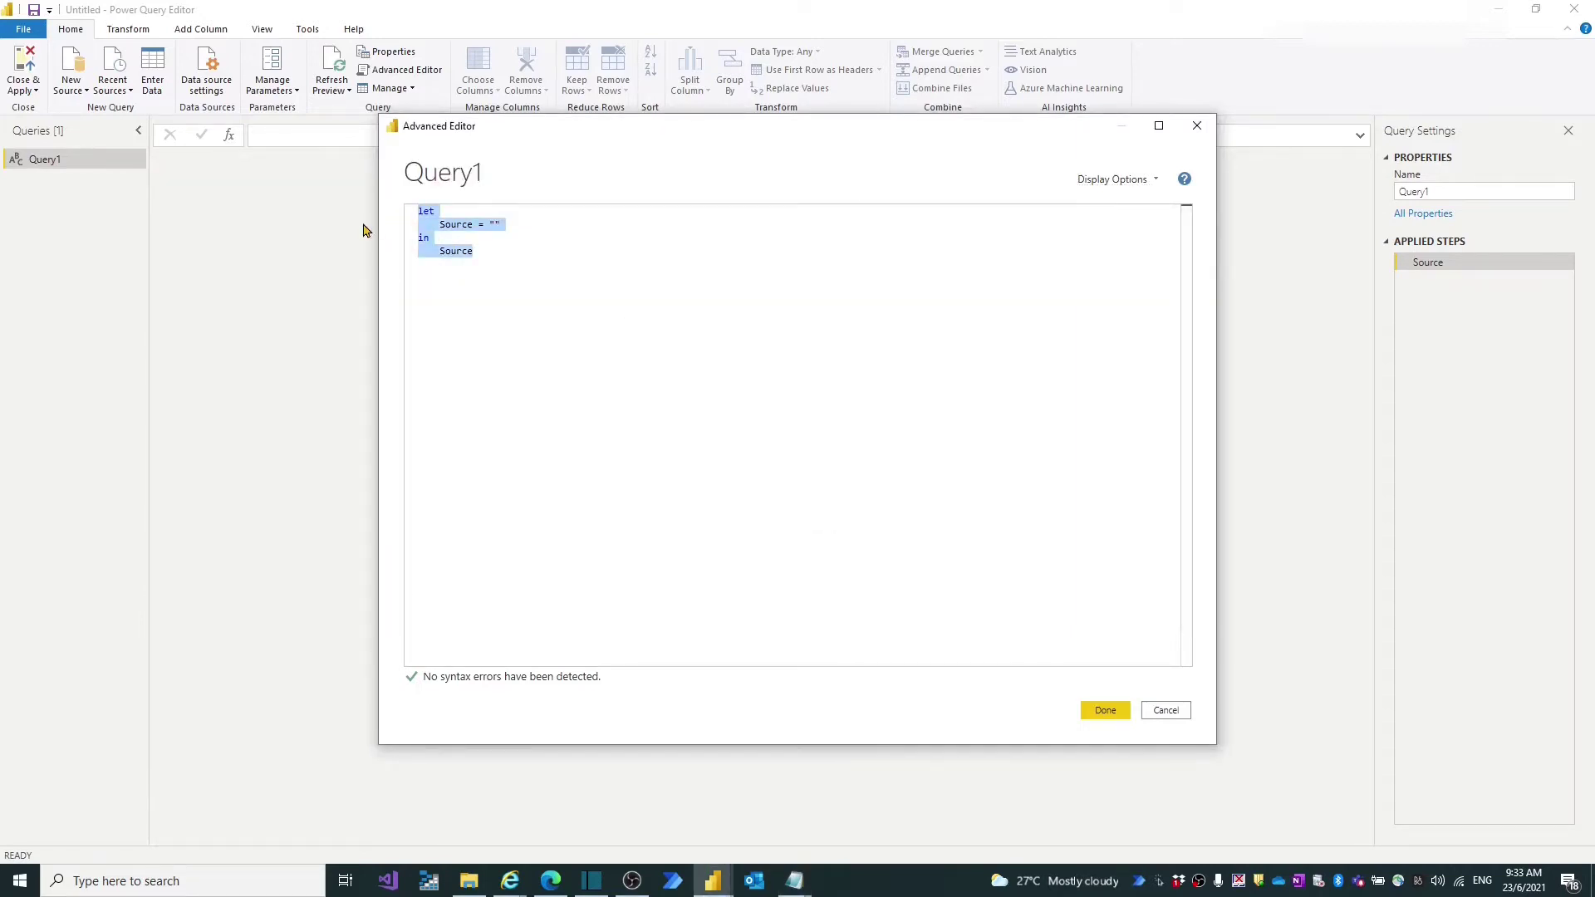
{"action": "key", "text": "ctrl+v"}
{"action": "scroll", "coordinate": [947, 456], "scroll_direction": "up", "scroll_amount": 2}
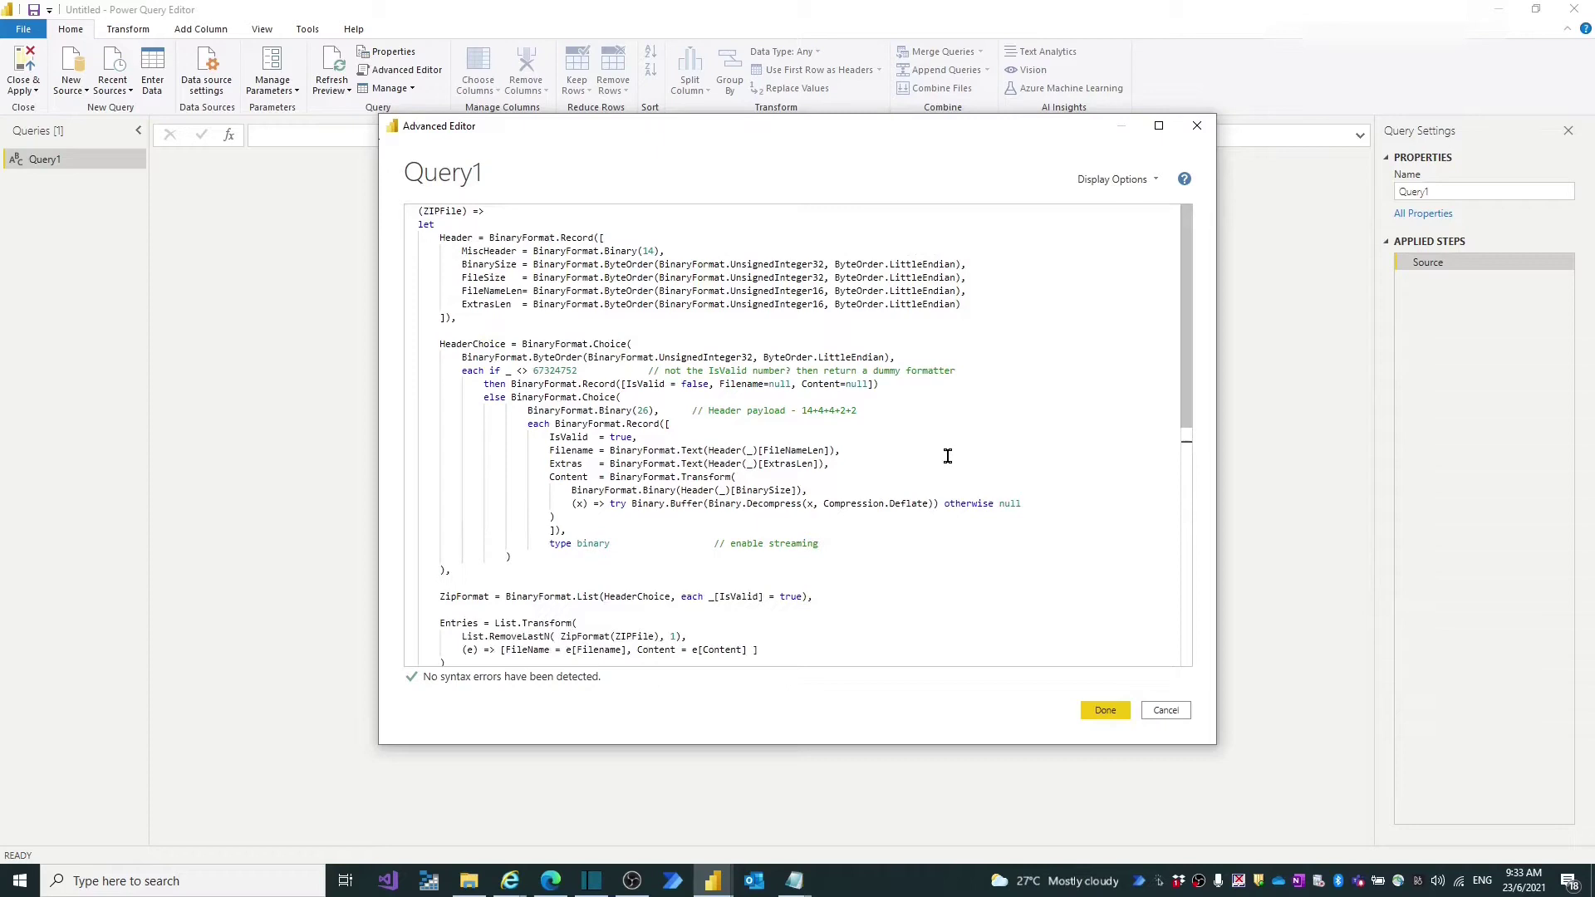
{"action": "left_click", "coordinate": [1108, 714]}
- Name the function query ReadZipFile and apply the changes with Close & Apply
{"action": "left_click", "coordinate": [1449, 190]}
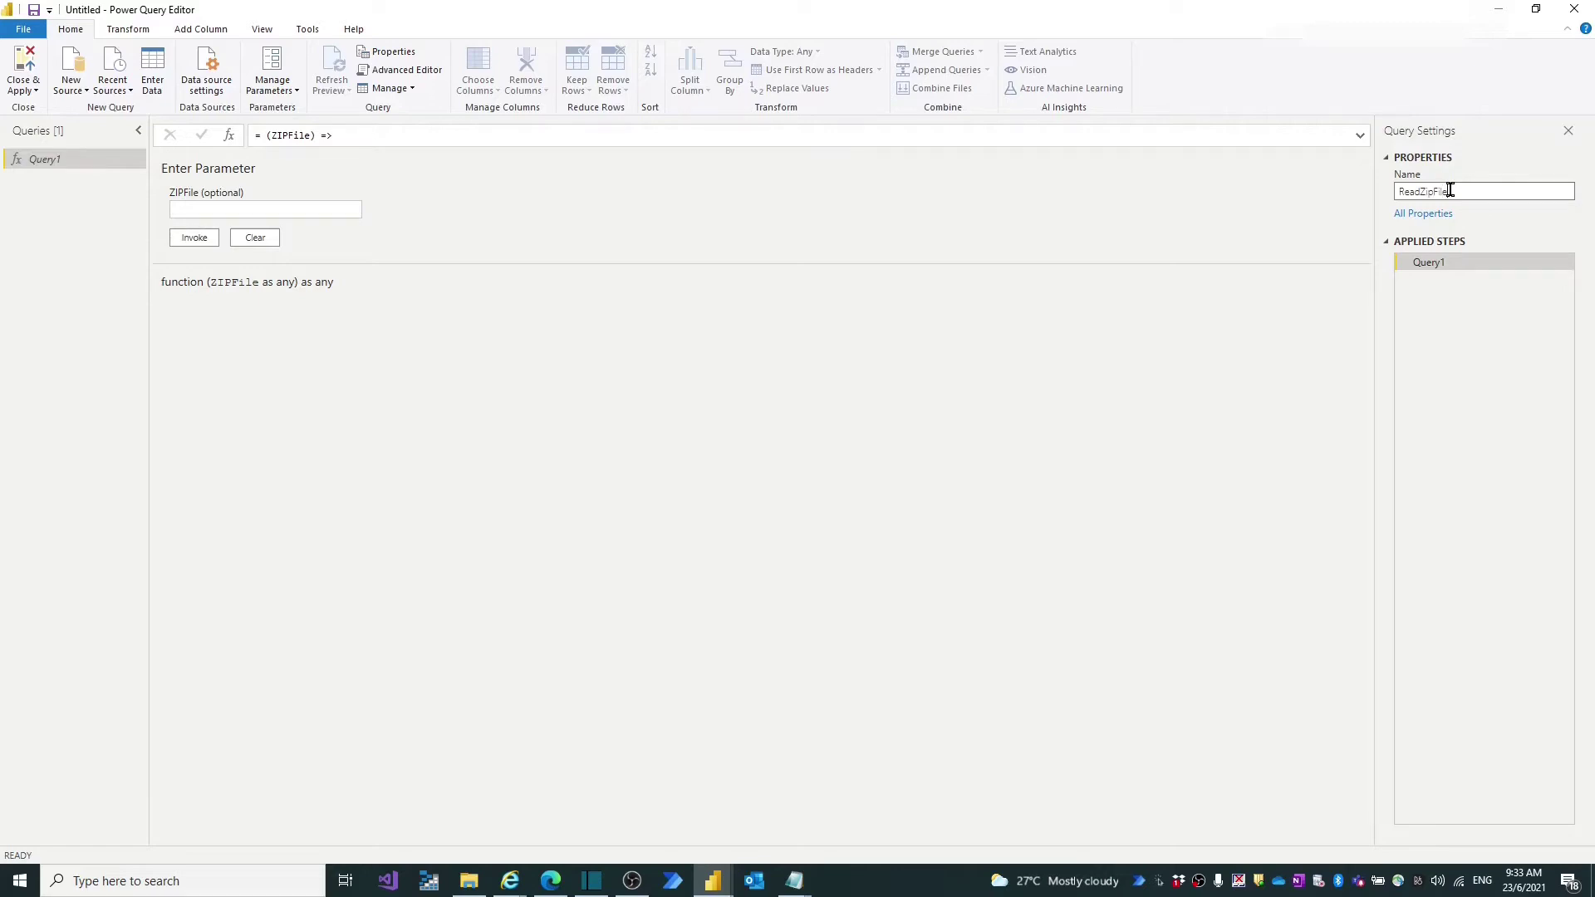
{"action": "left_click", "coordinate": [25, 87]}
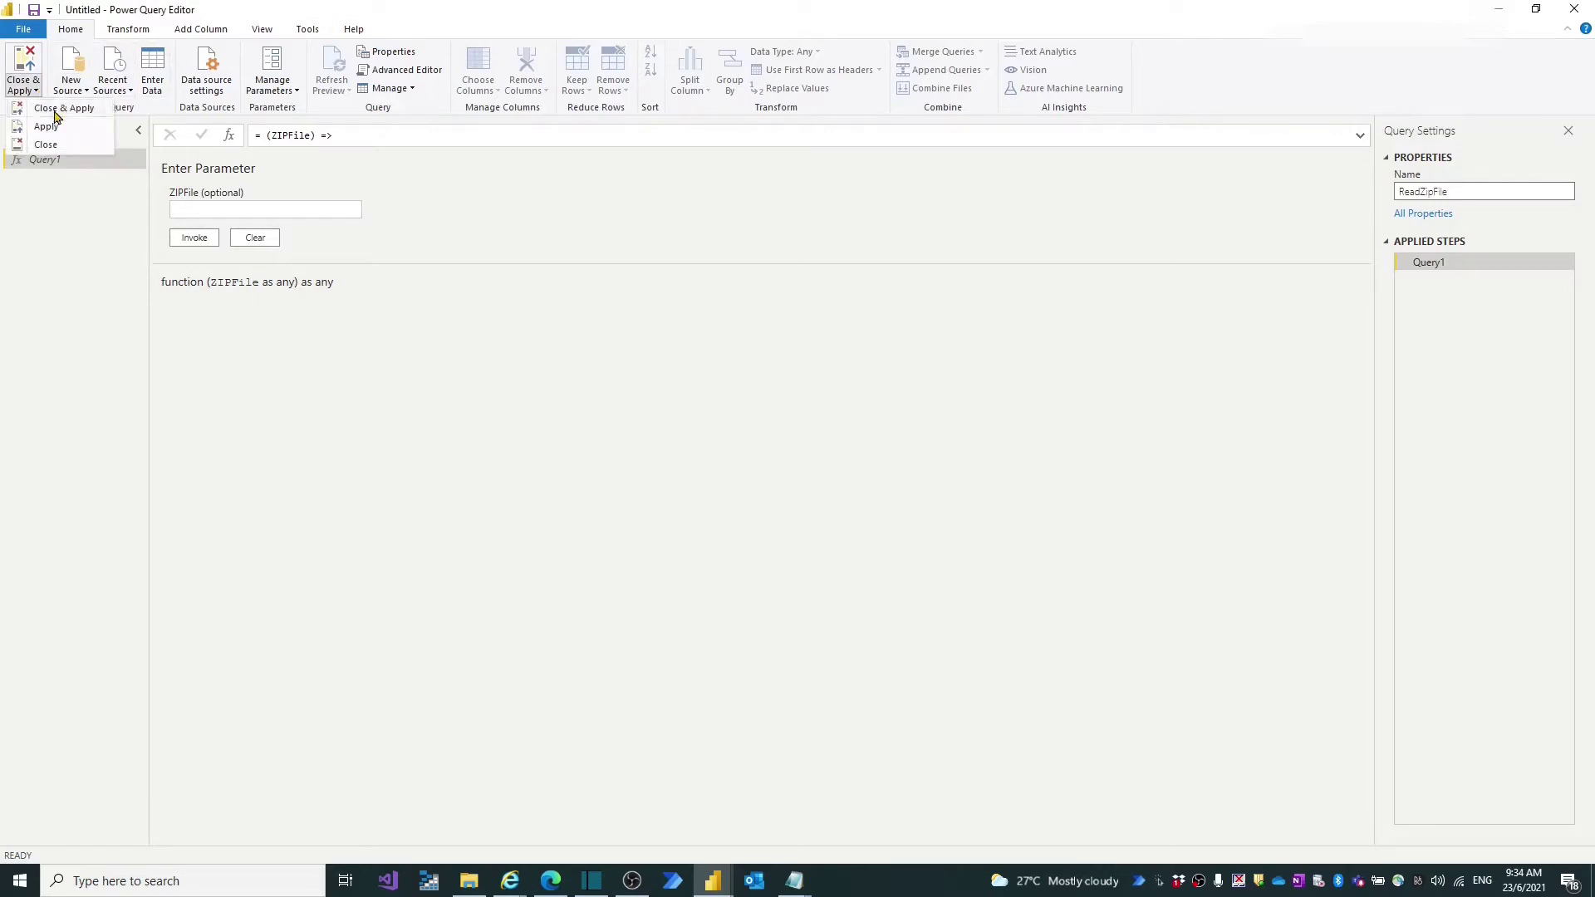
{"action": "left_click", "coordinate": [60, 109]}
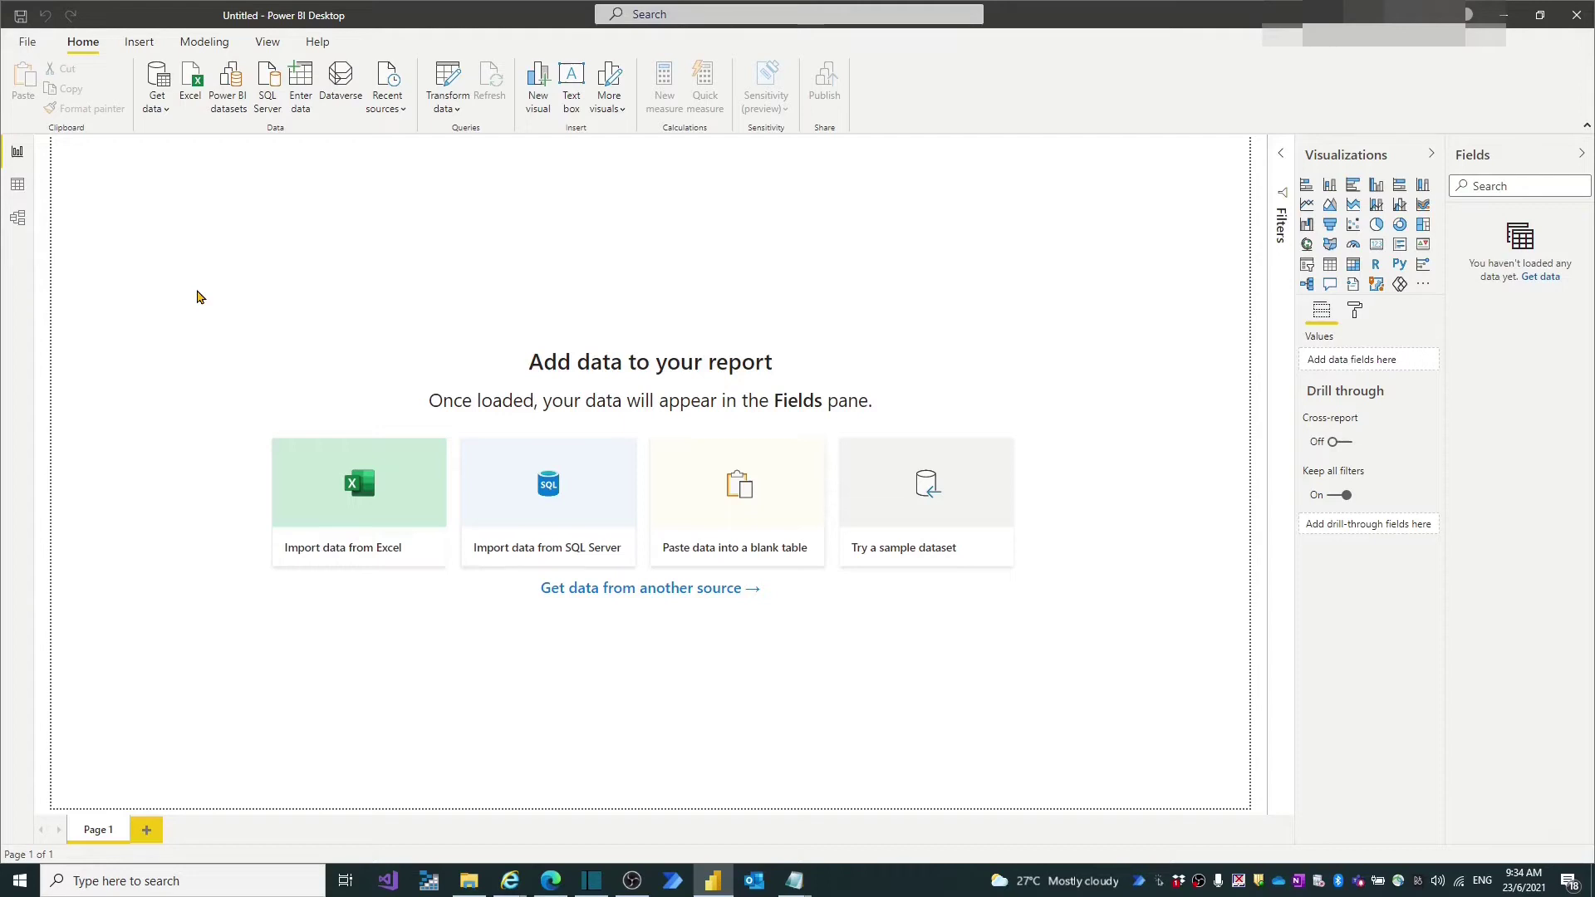
- Connect to the OneDrive site URL using the SharePoint folder connector
{"action": "left_click", "coordinate": [163, 115]}
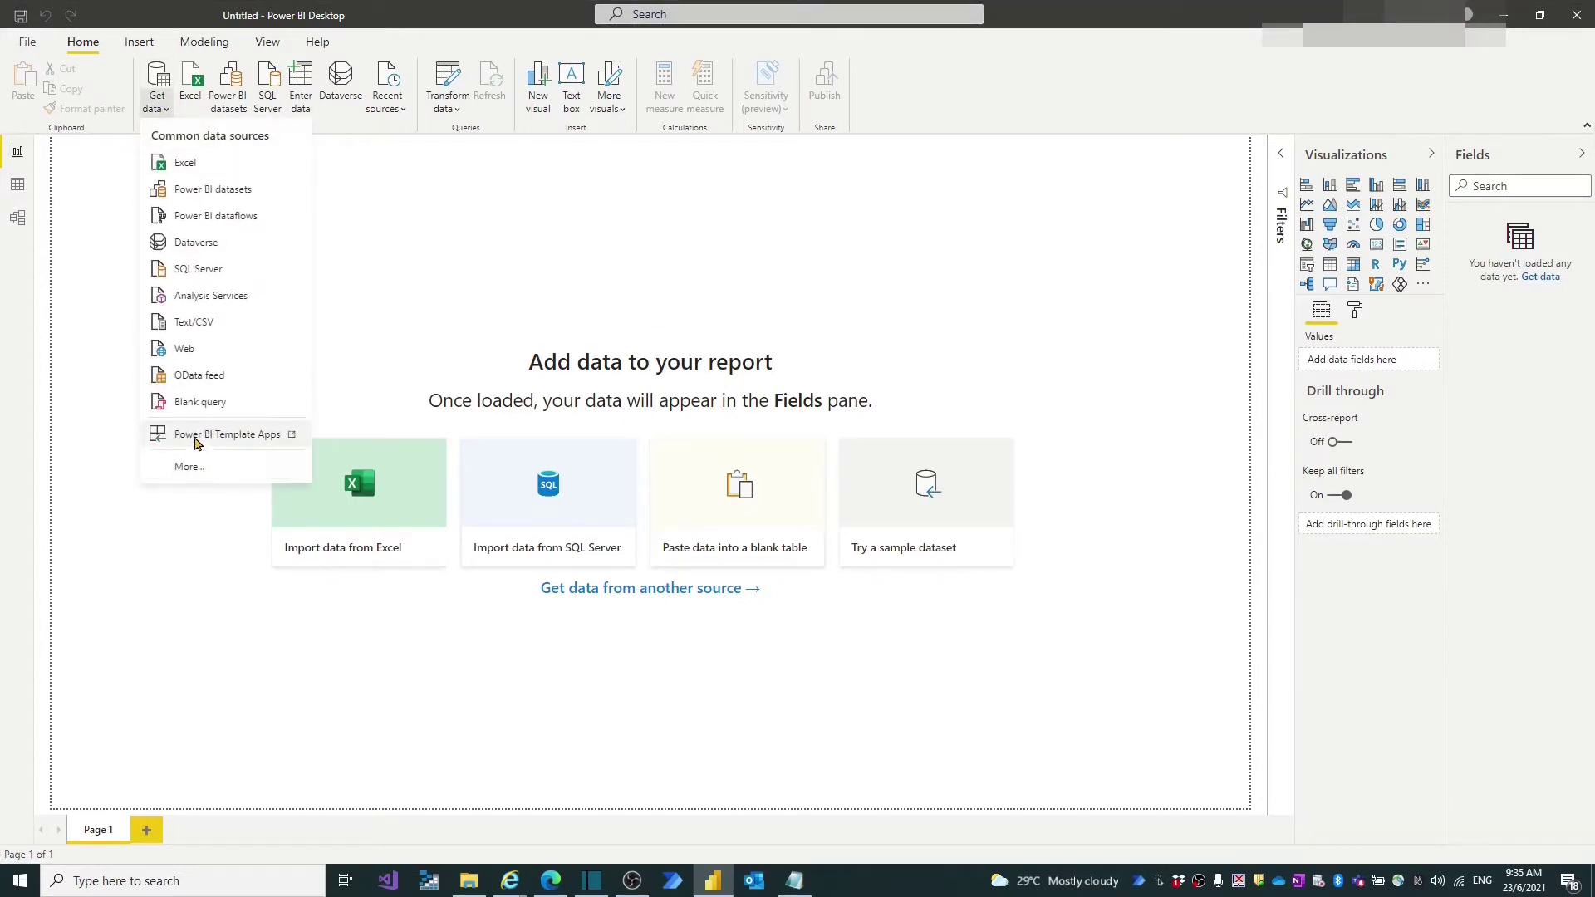
{"action": "left_click", "coordinate": [191, 468]}
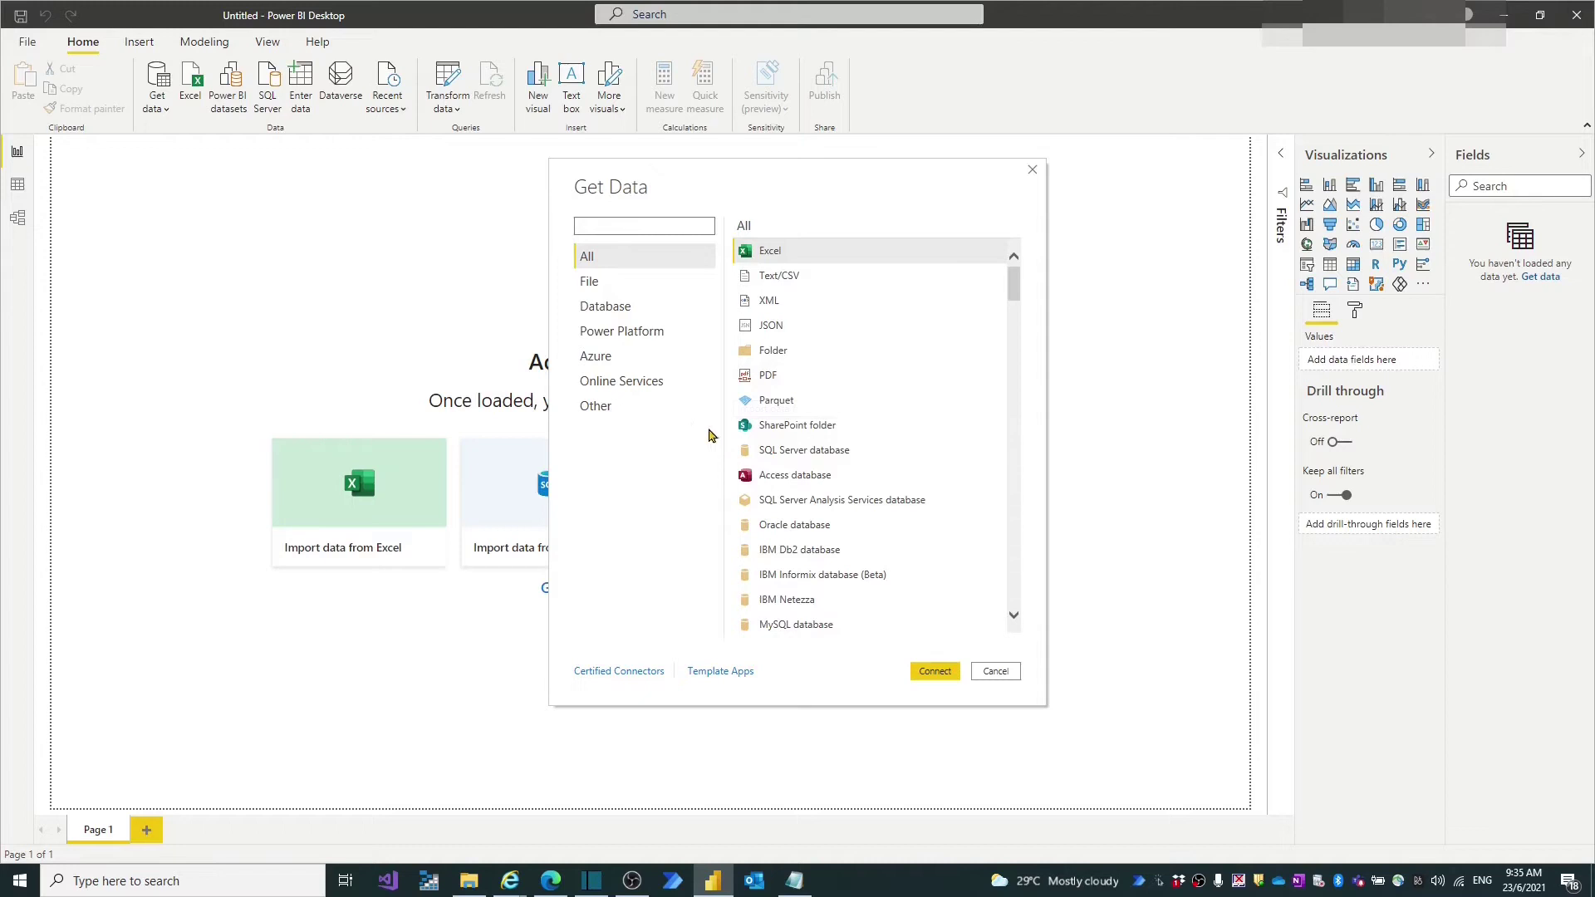
{"action": "left_click", "coordinate": [627, 227]}
{"action": "type", "text": "sharepoint"}
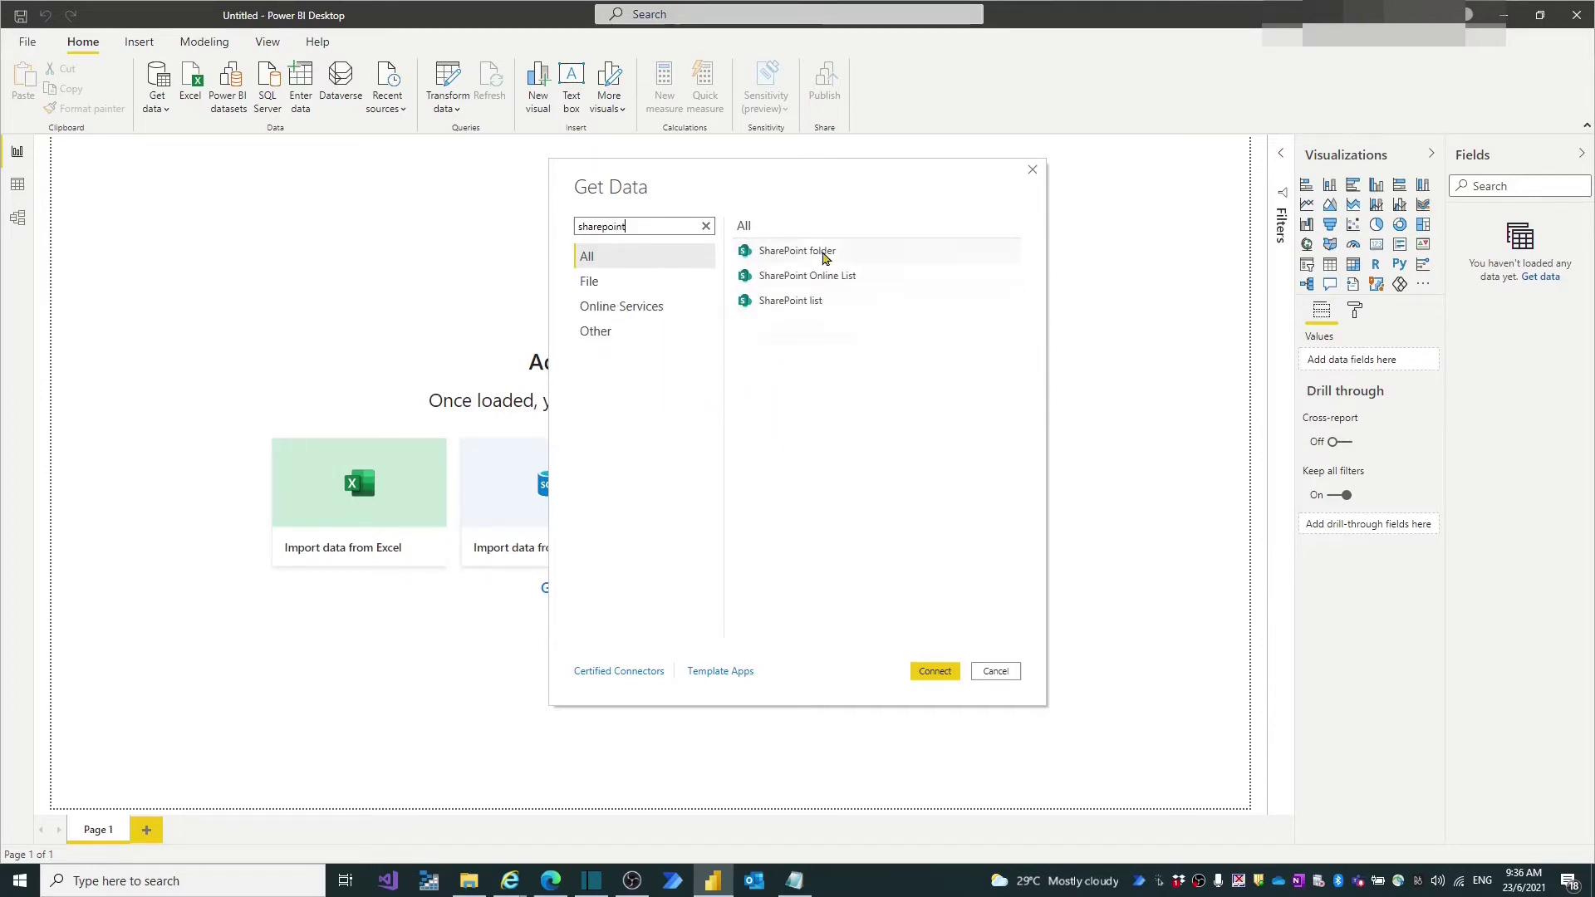
{"action": "left_click", "coordinate": [824, 254]}
{"action": "left_click", "coordinate": [933, 669]}
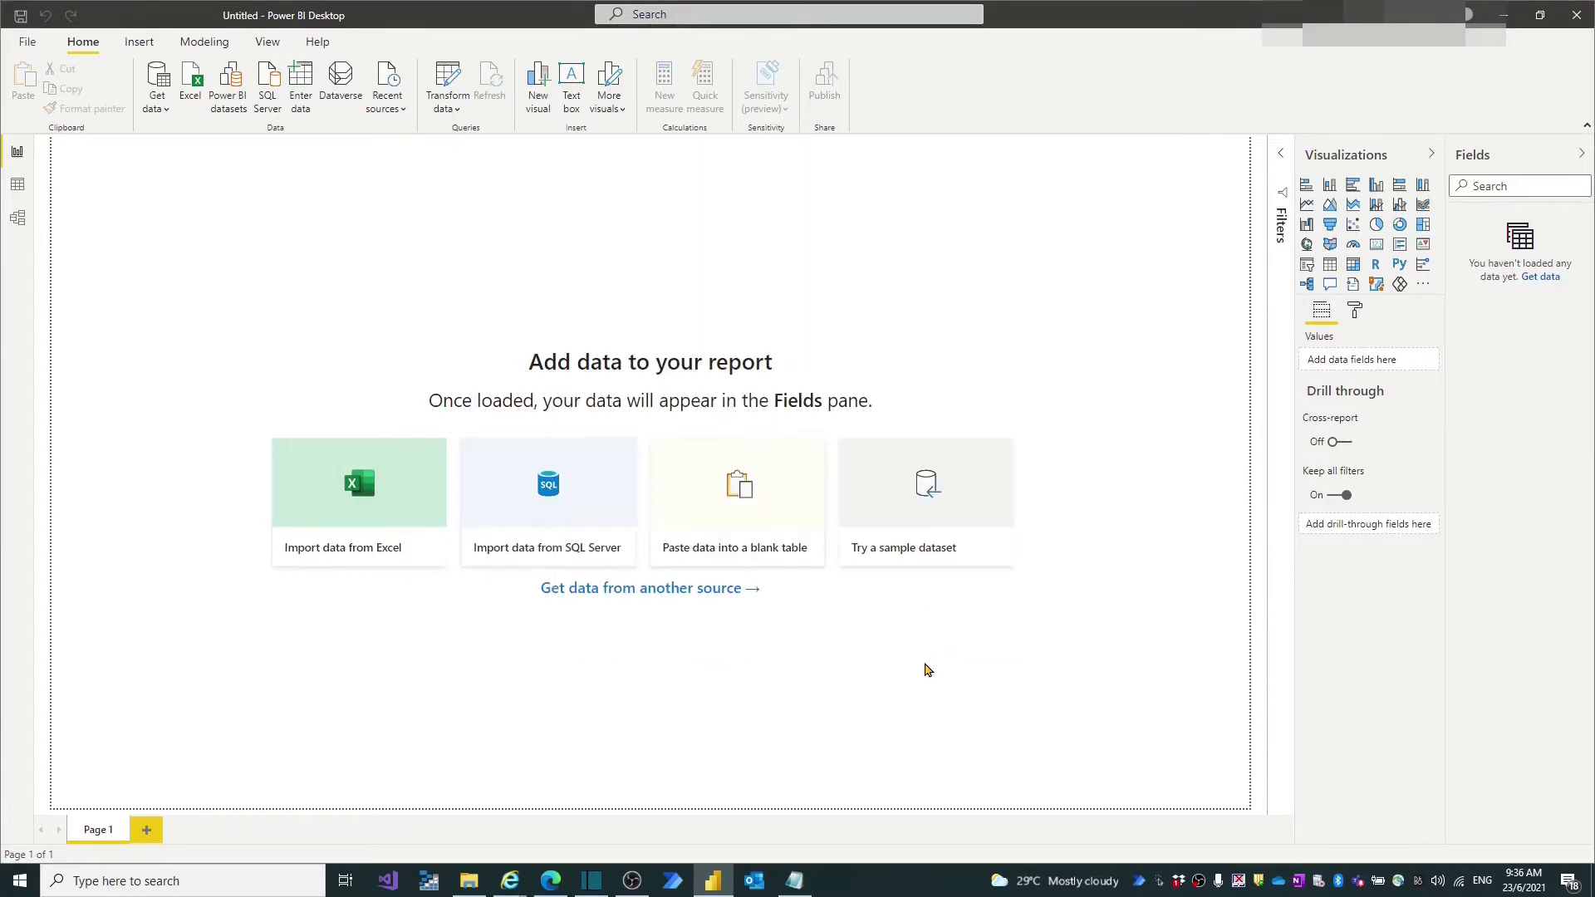
{"action": "key", "text": "ctrl+v"}
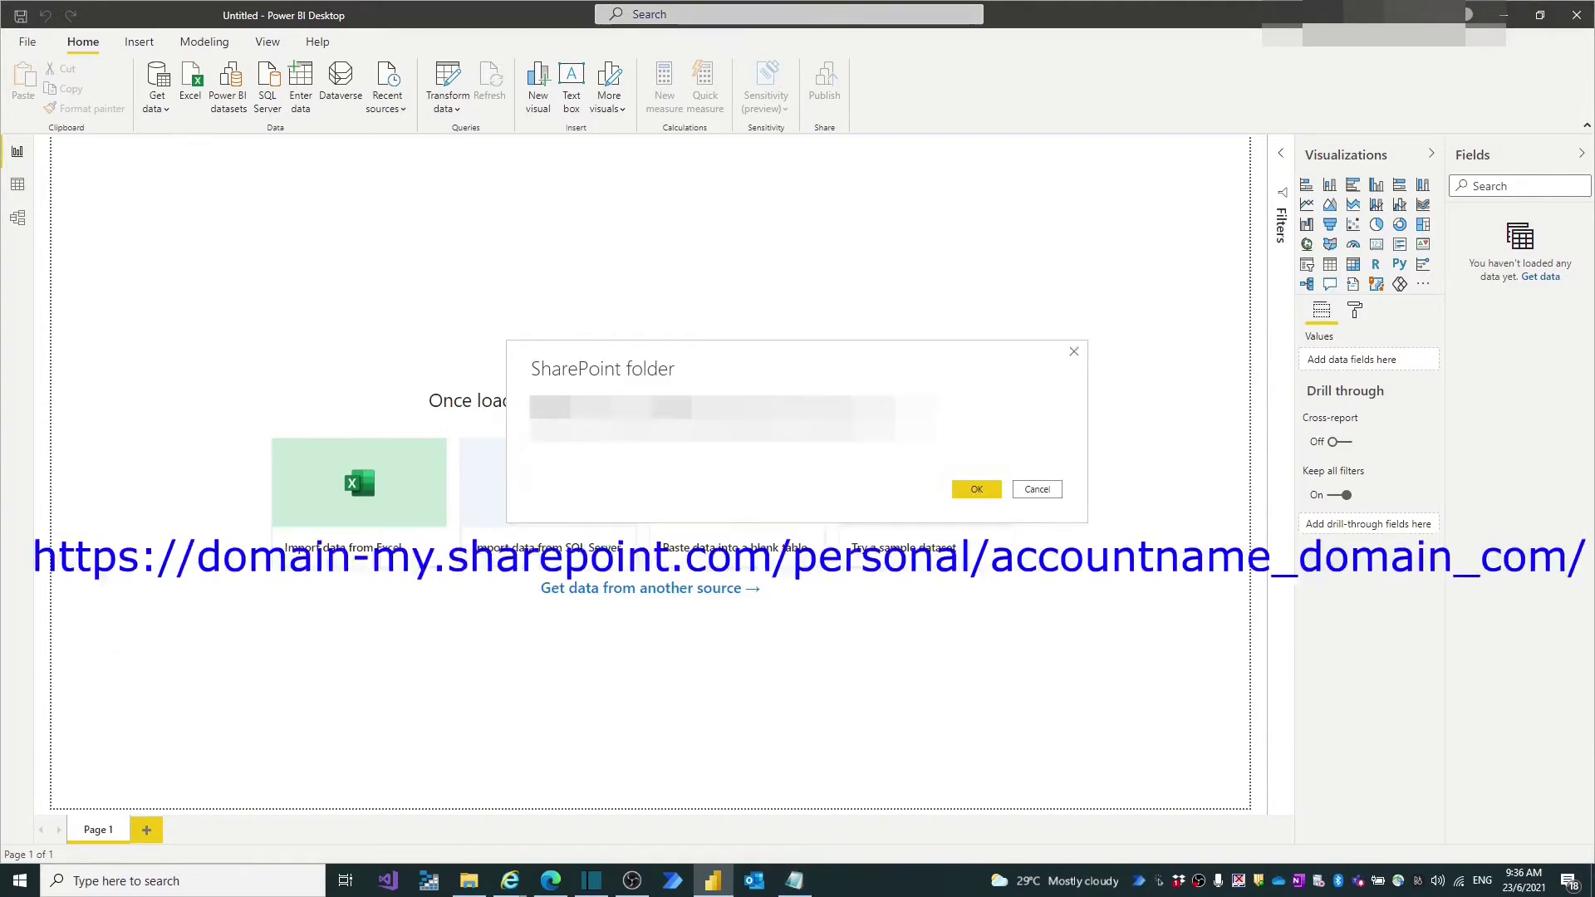
{"action": "left_click", "coordinate": [985, 492]}
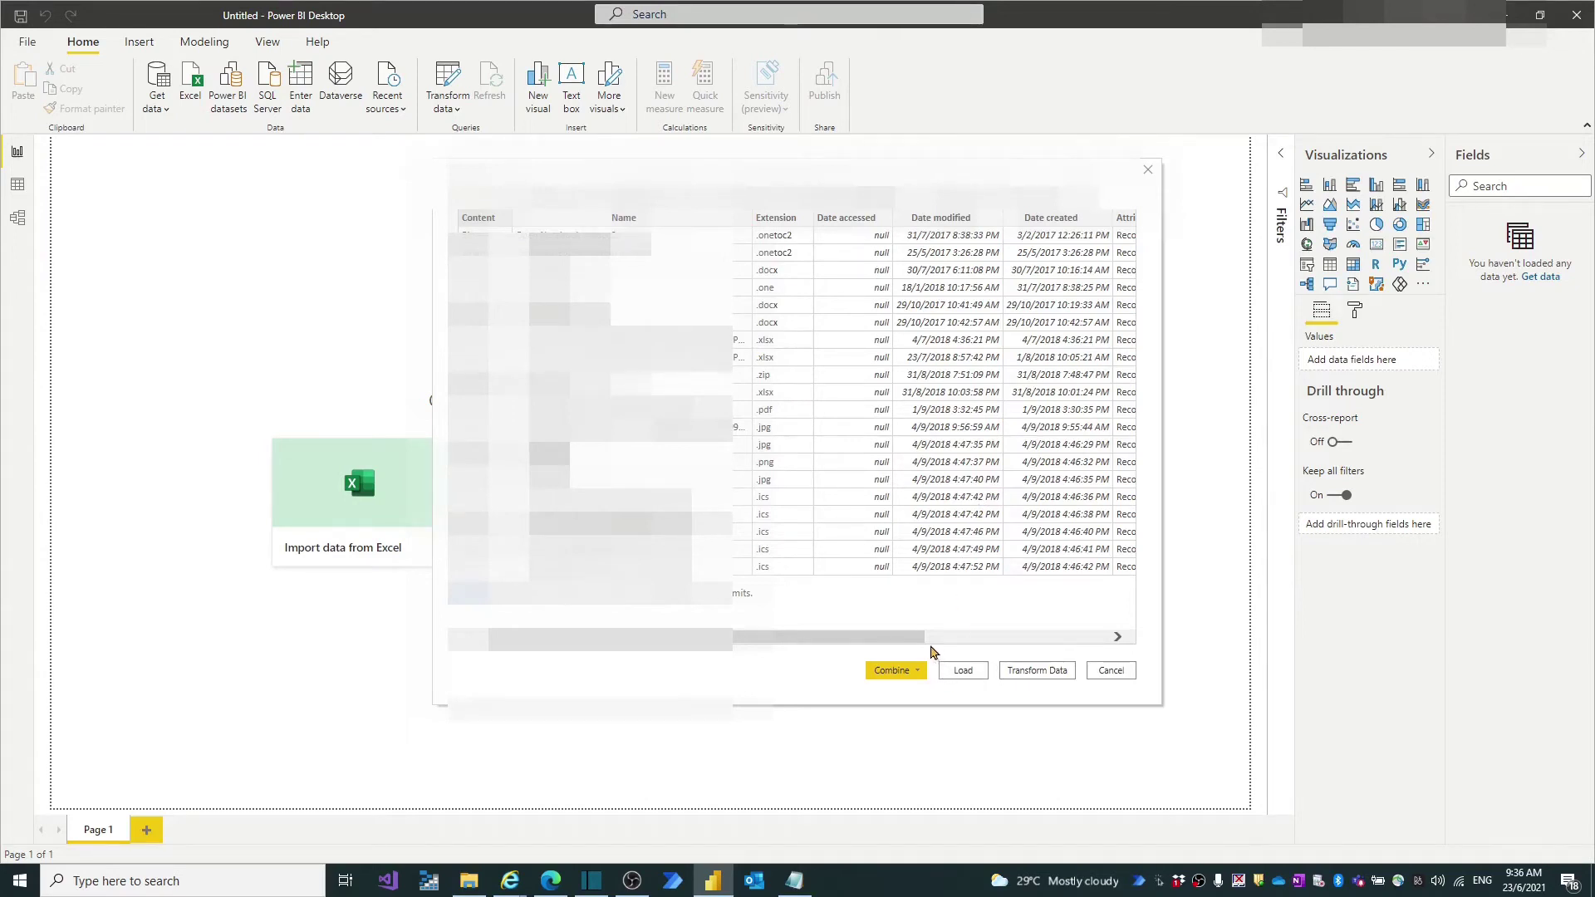
- Open the file list for transforming and filter Extension to .zip files only
{"action": "left_click", "coordinate": [1030, 670]}
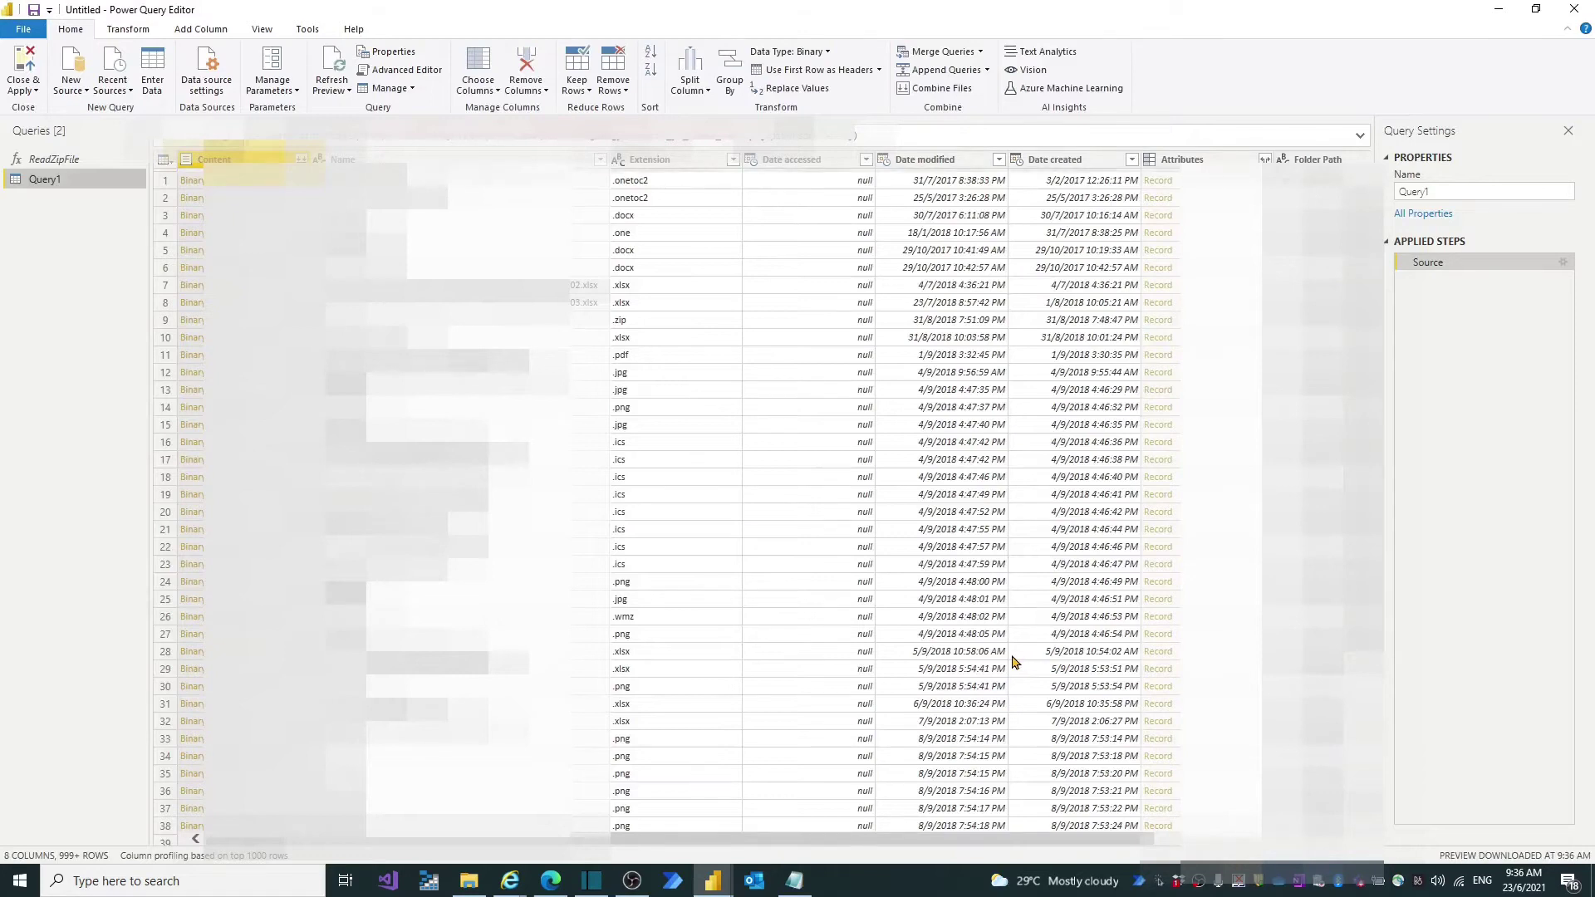
{"action": "left_click", "coordinate": [733, 160]}
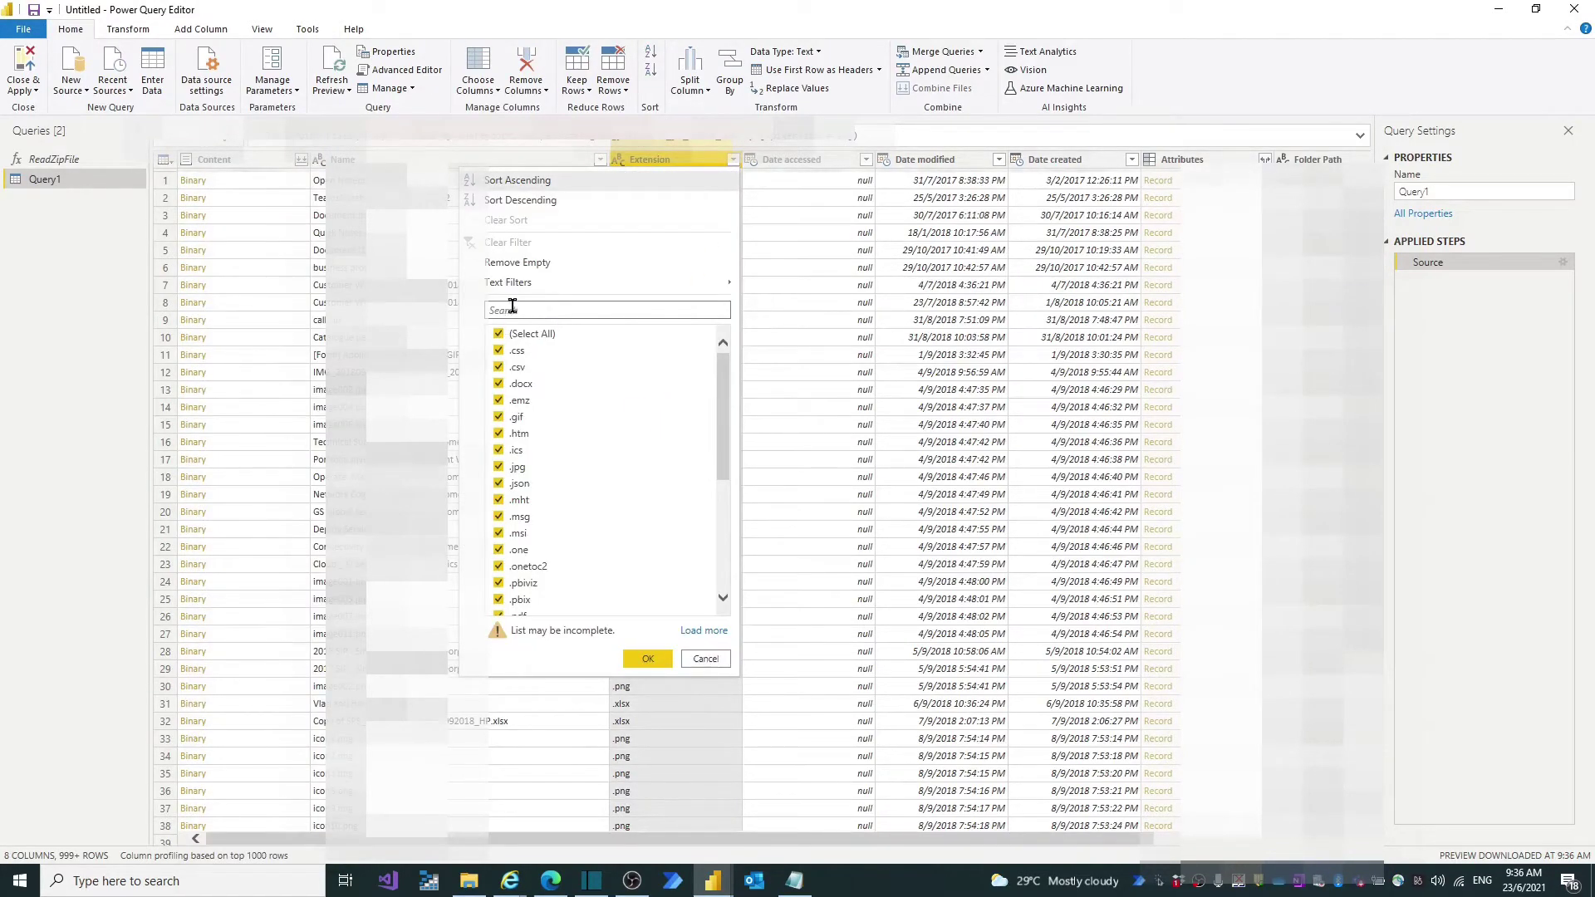
{"action": "left_click", "coordinate": [514, 308]}
{"action": "type", "text": "zip"}
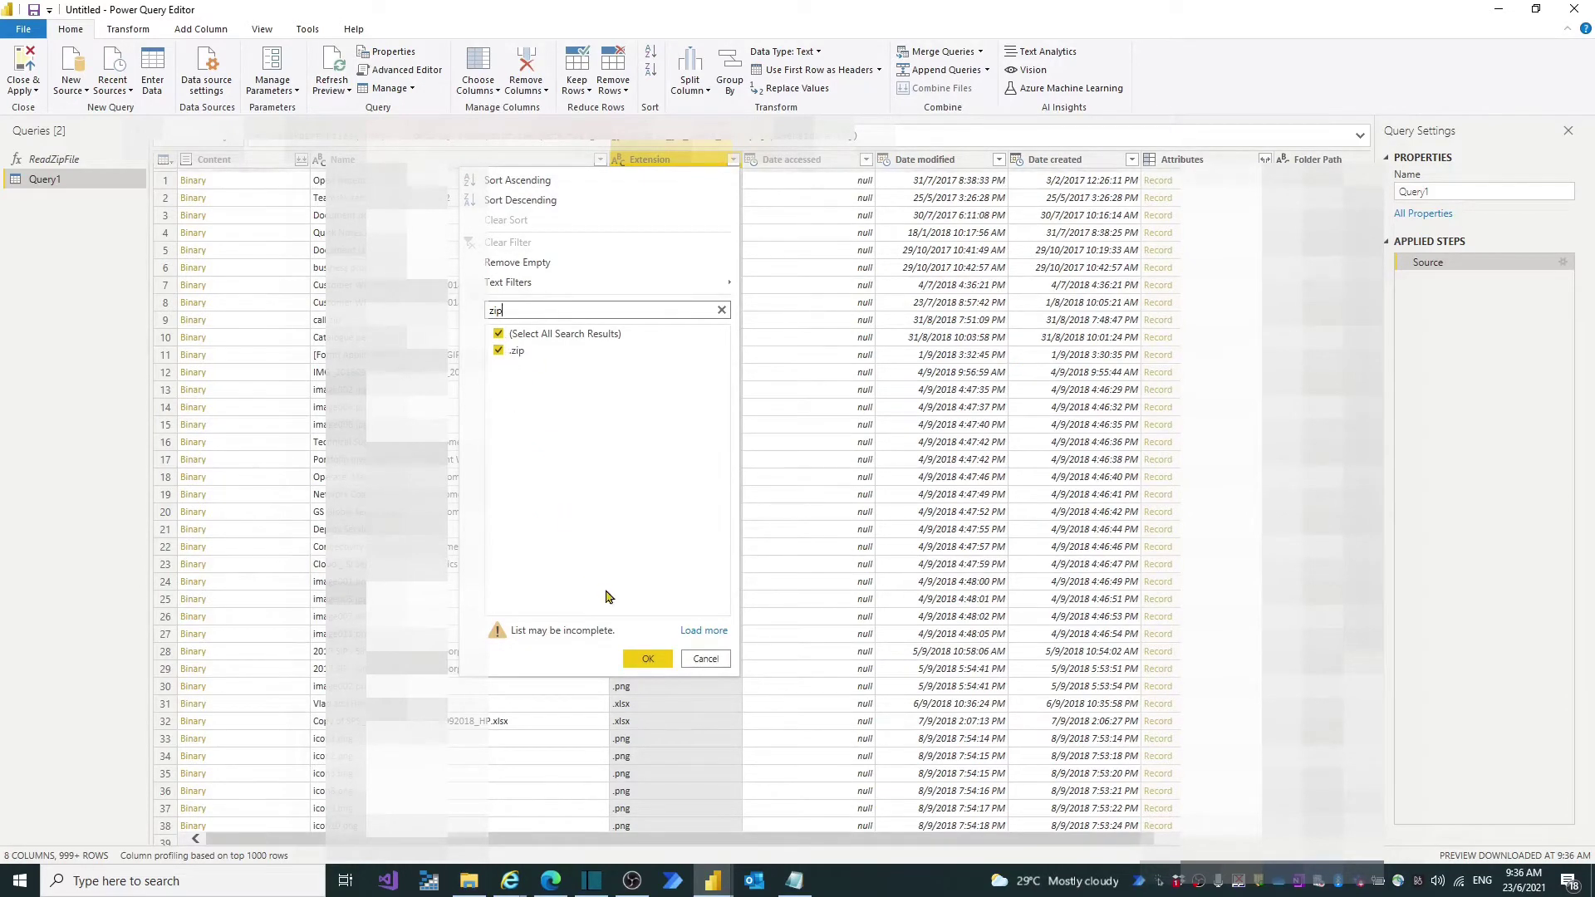
{"action": "left_click", "coordinate": [649, 658]}
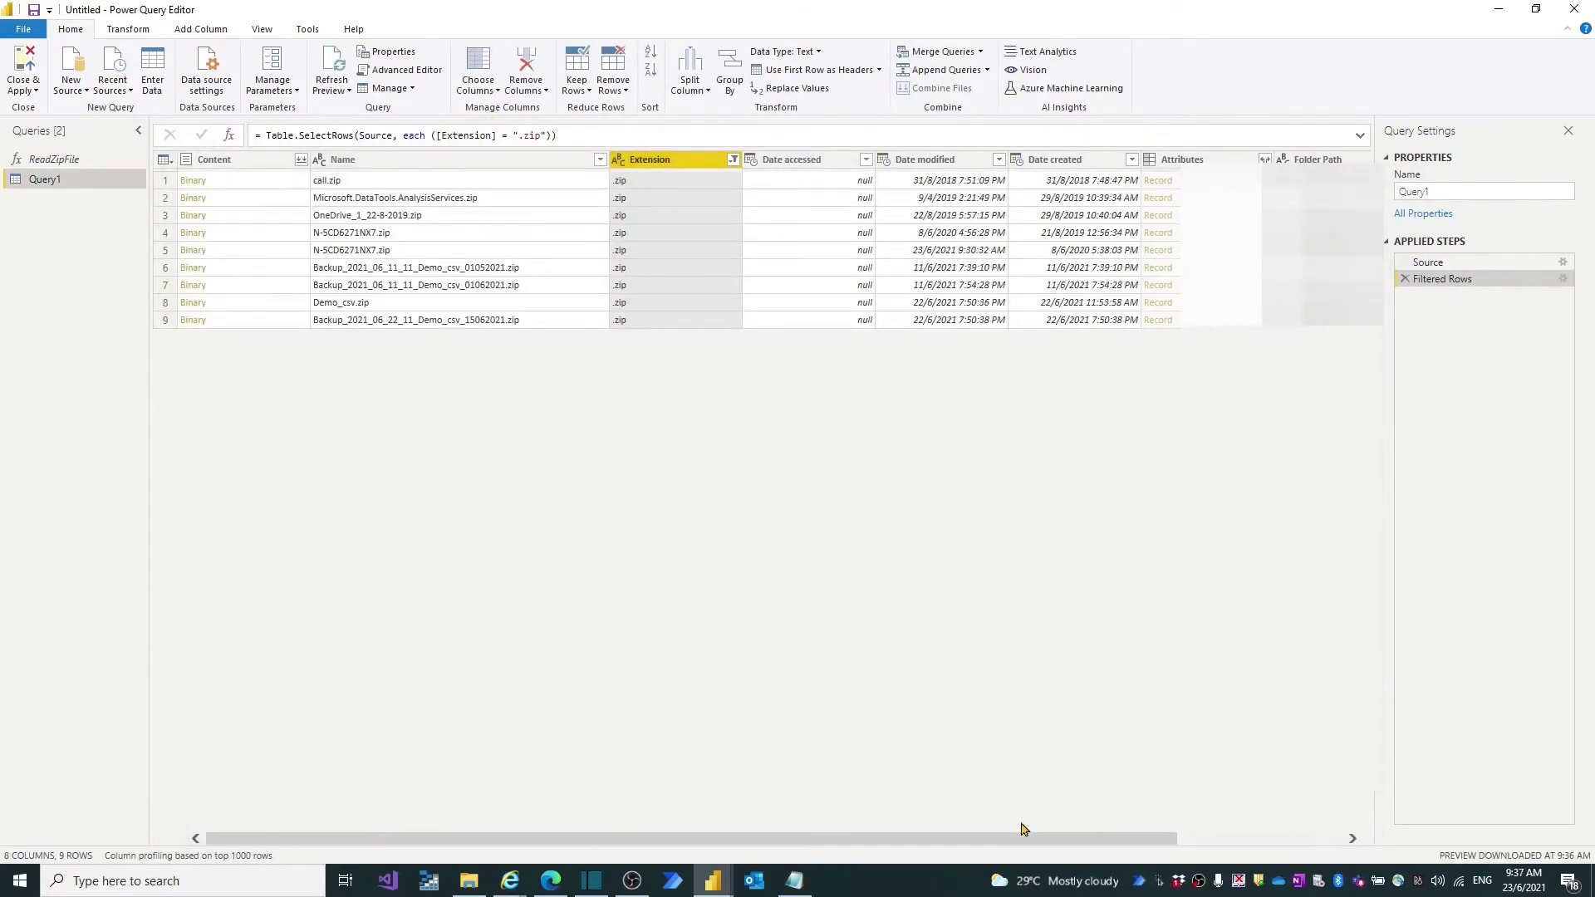
- Filter Folder Path to rows containing the 'OneDrive Test folder' folder name
{"action": "left_click_drag", "start_coordinate": [1138, 838], "coordinate": [1298, 852]}
{"action": "left_click", "coordinate": [1158, 321]}
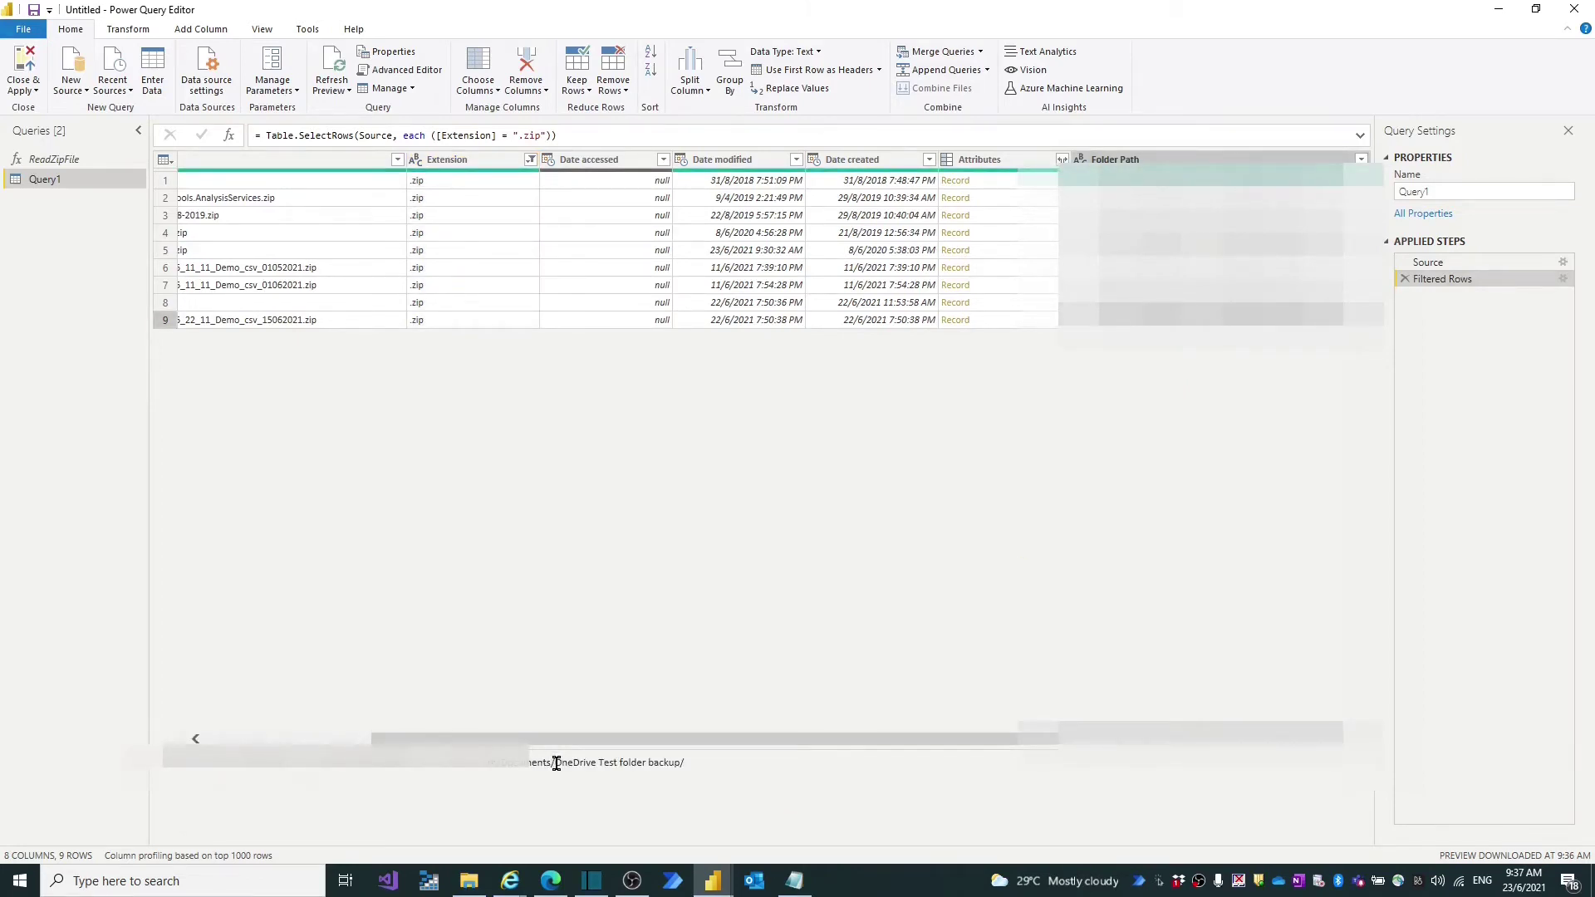
{"action": "left_click_drag", "start_coordinate": [556, 762], "coordinate": [670, 761]}
{"action": "key", "text": "ctrl+c"}
{"action": "left_click", "coordinate": [1360, 159]}
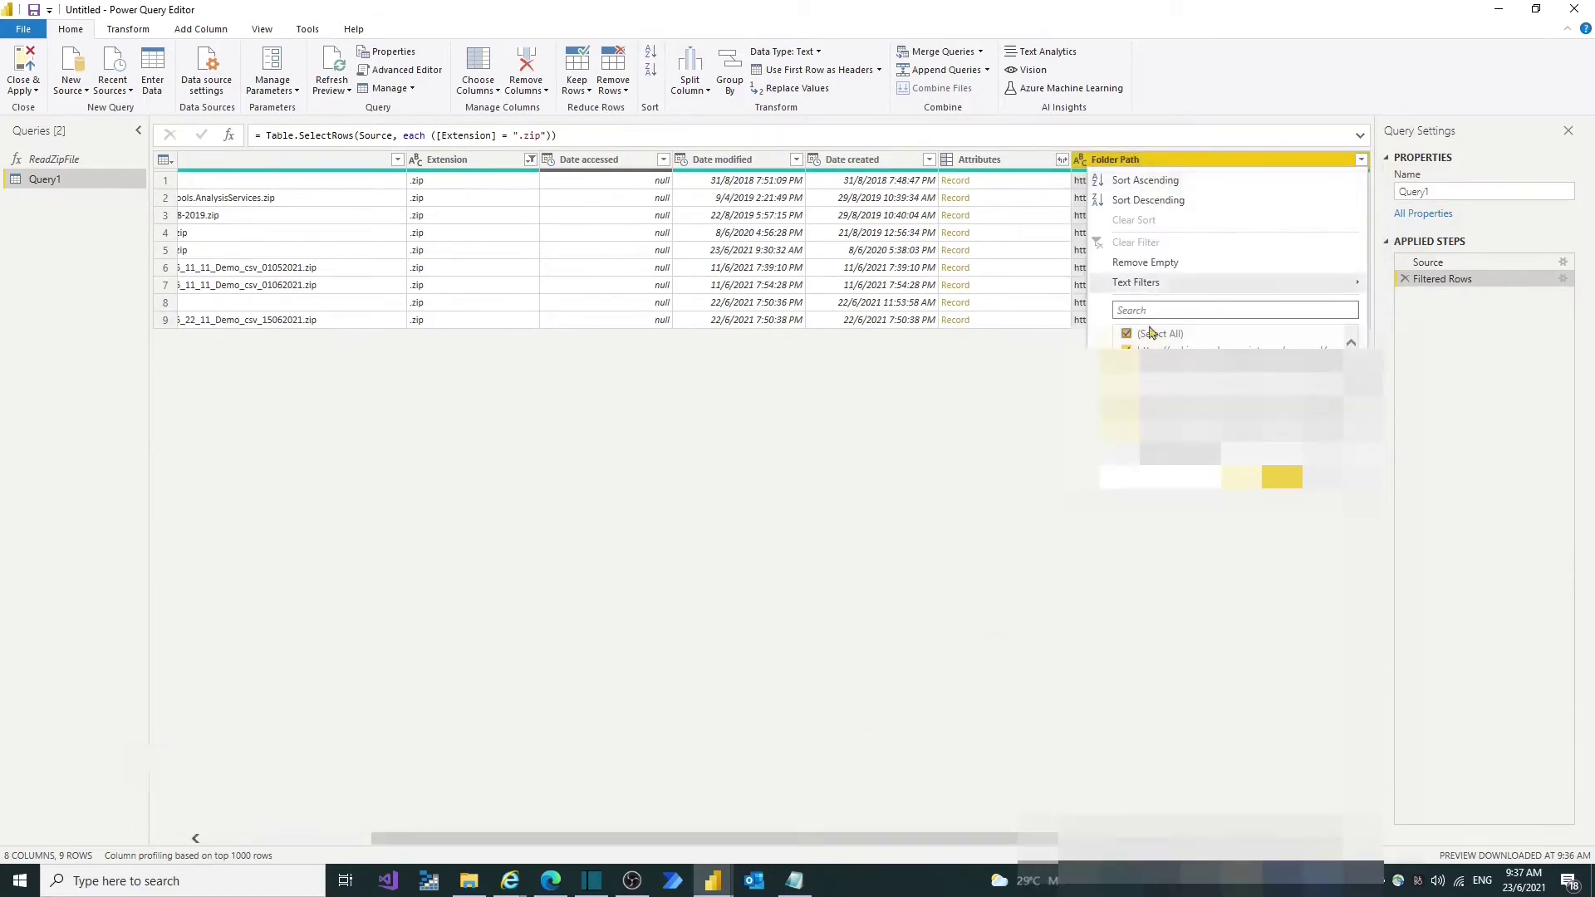
{"action": "mouse_move", "coordinate": [1152, 289]}
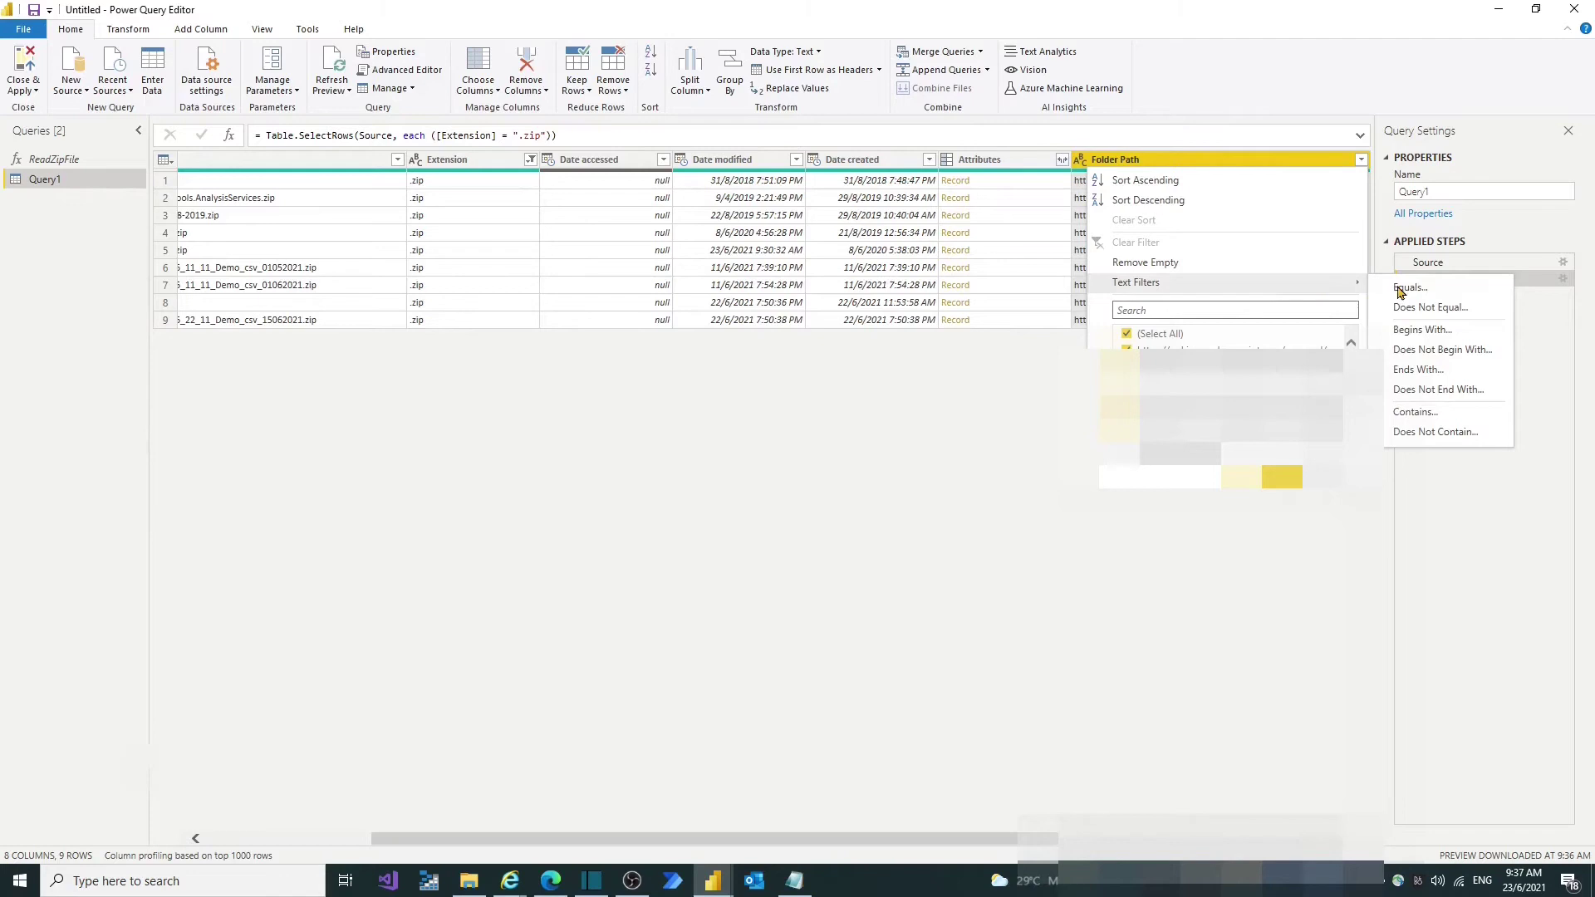
{"action": "left_click", "coordinate": [1433, 413]}
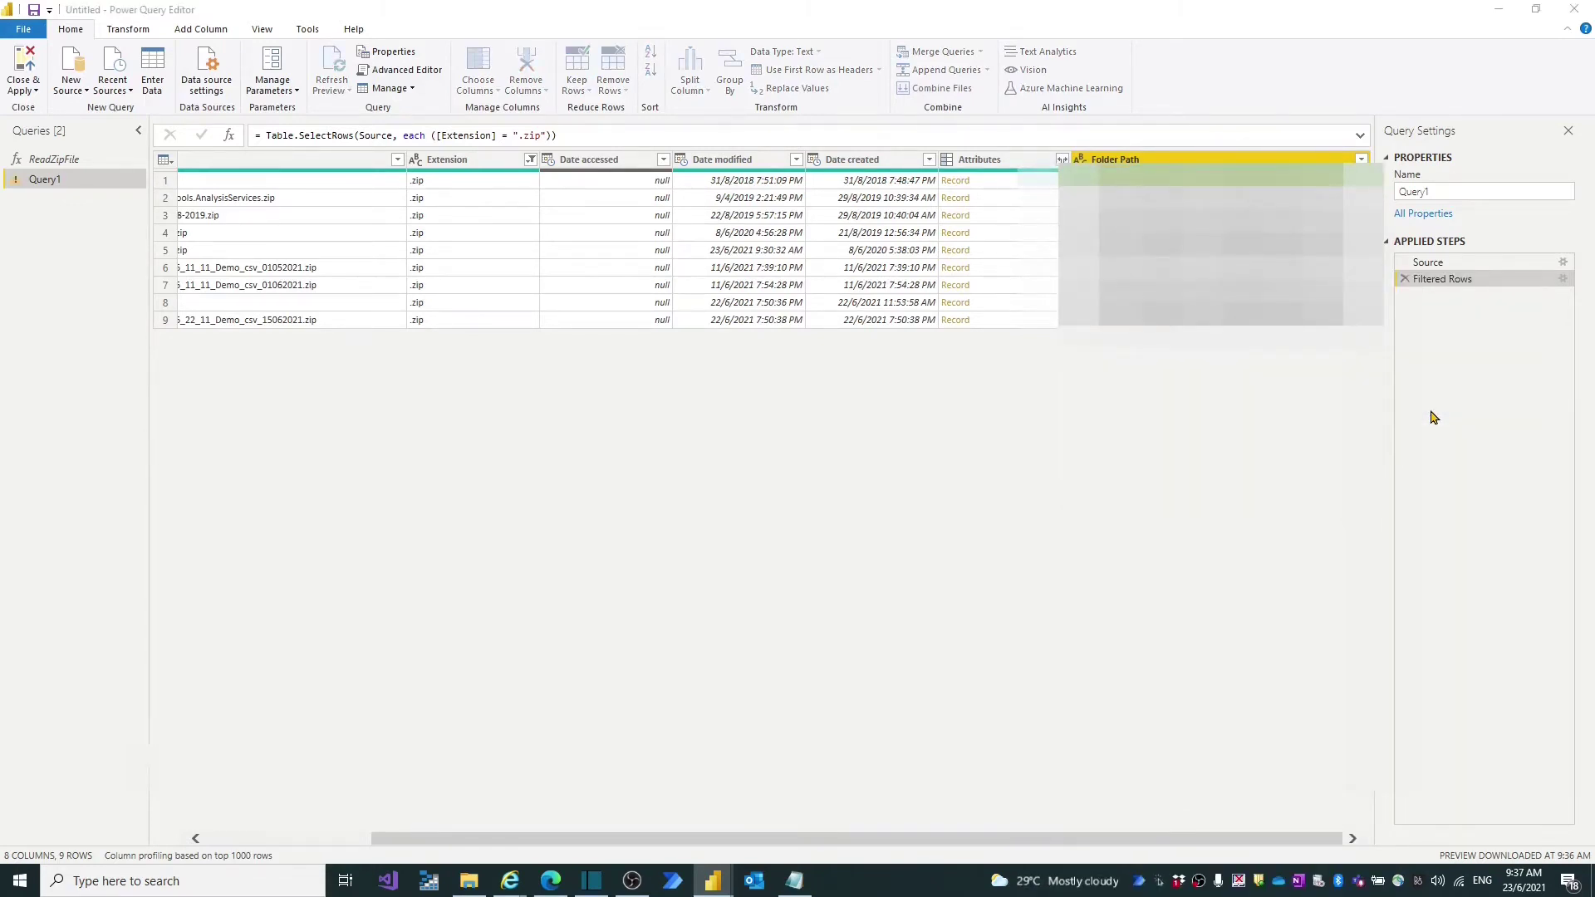
{"action": "left_click", "coordinate": [730, 434]}
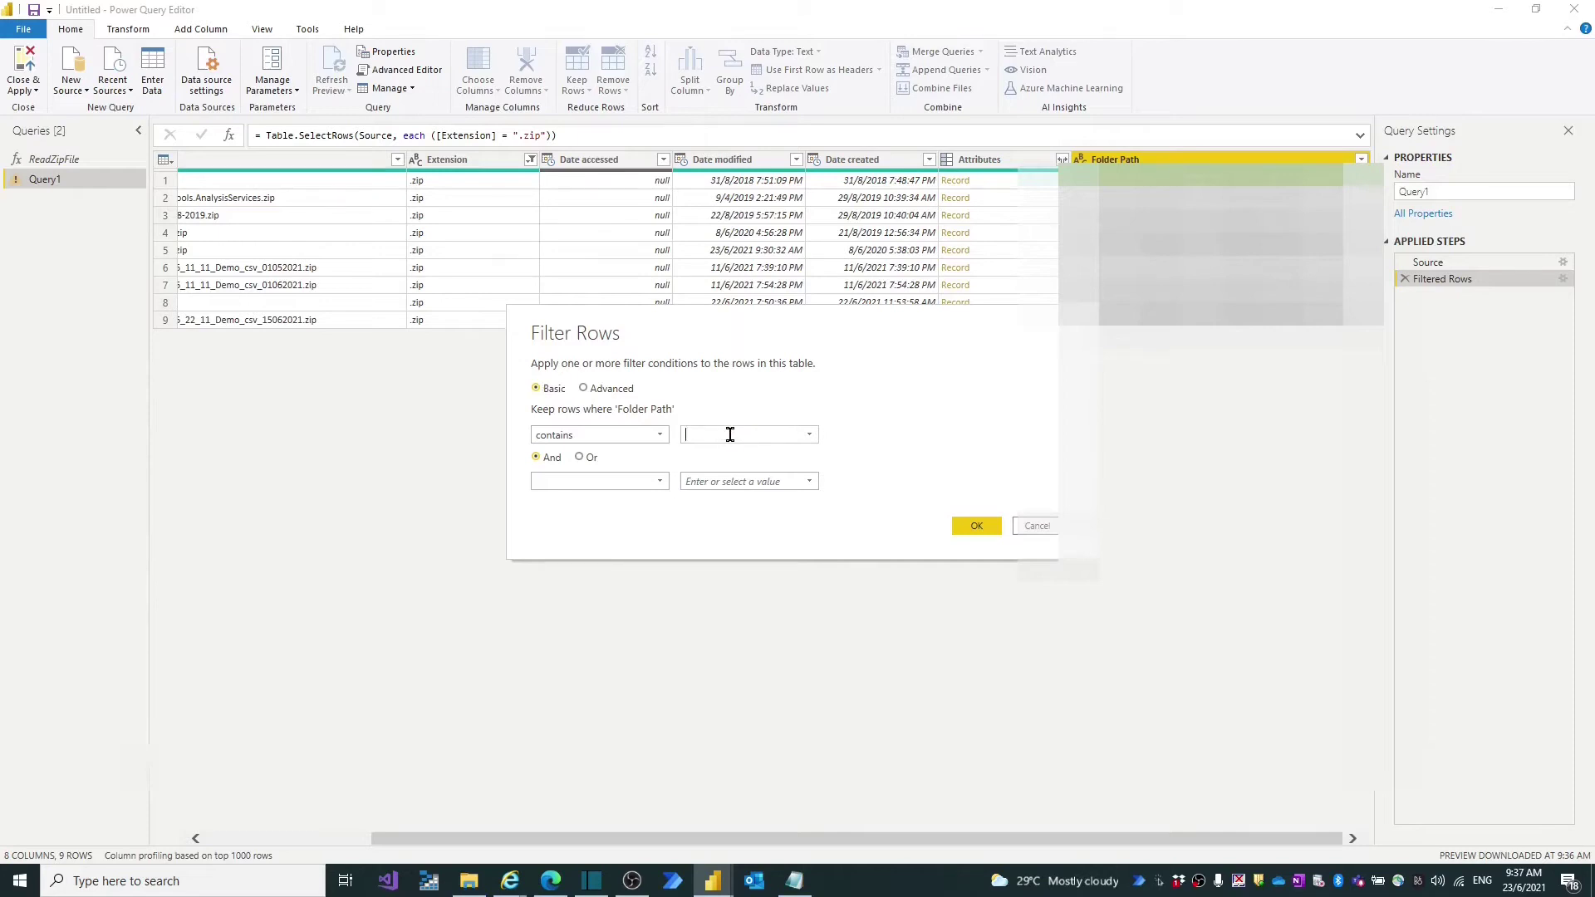
{"action": "key", "text": "ctrl+v"}
{"action": "key", "text": "BackSpace"}
{"action": "key", "text": "BackSpace"}
{"action": "key", "text": "BackSpace"}
{"action": "left_click", "coordinate": [976, 525]}
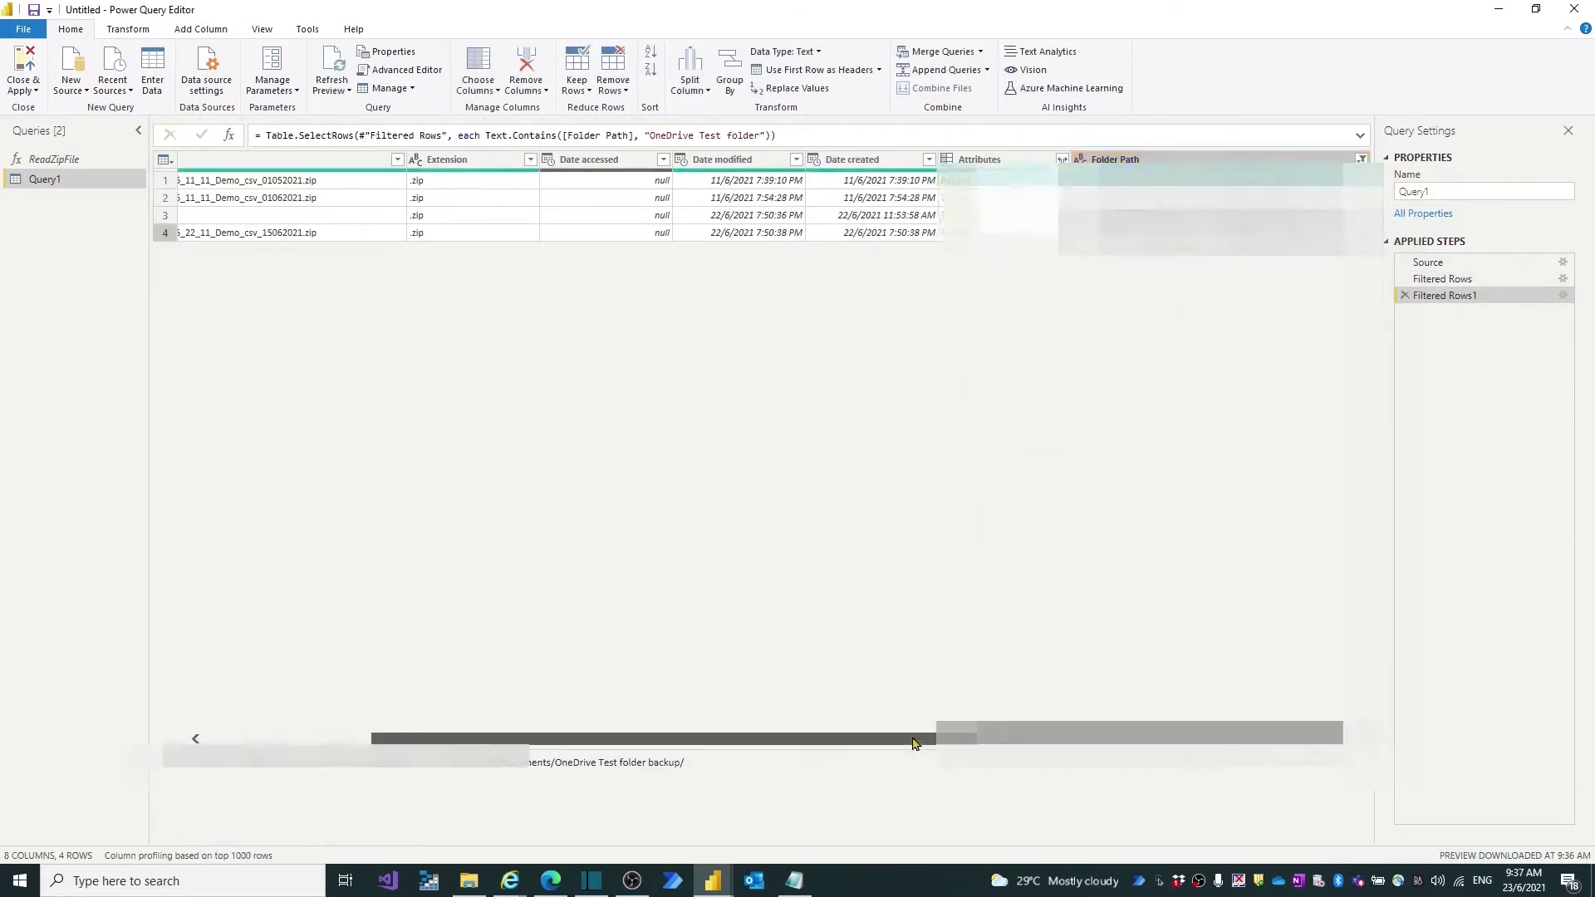
- Filter the Name column to Demo_csv.zip only
{"action": "left_click_drag", "start_coordinate": [767, 739], "coordinate": [605, 757]}
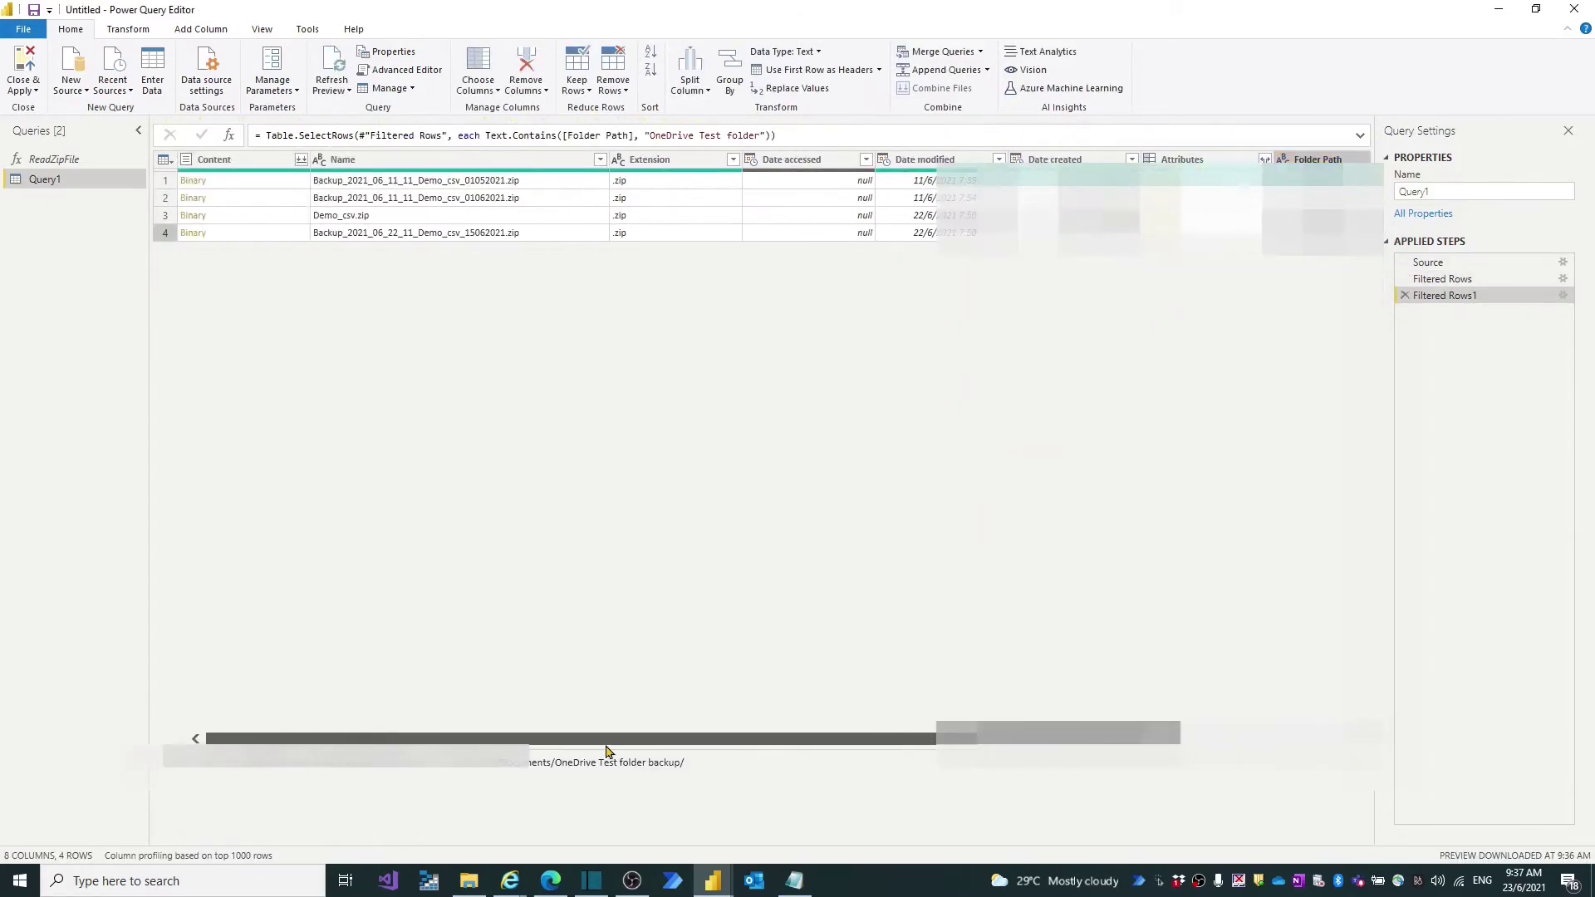
{"action": "left_click", "coordinate": [599, 161]}
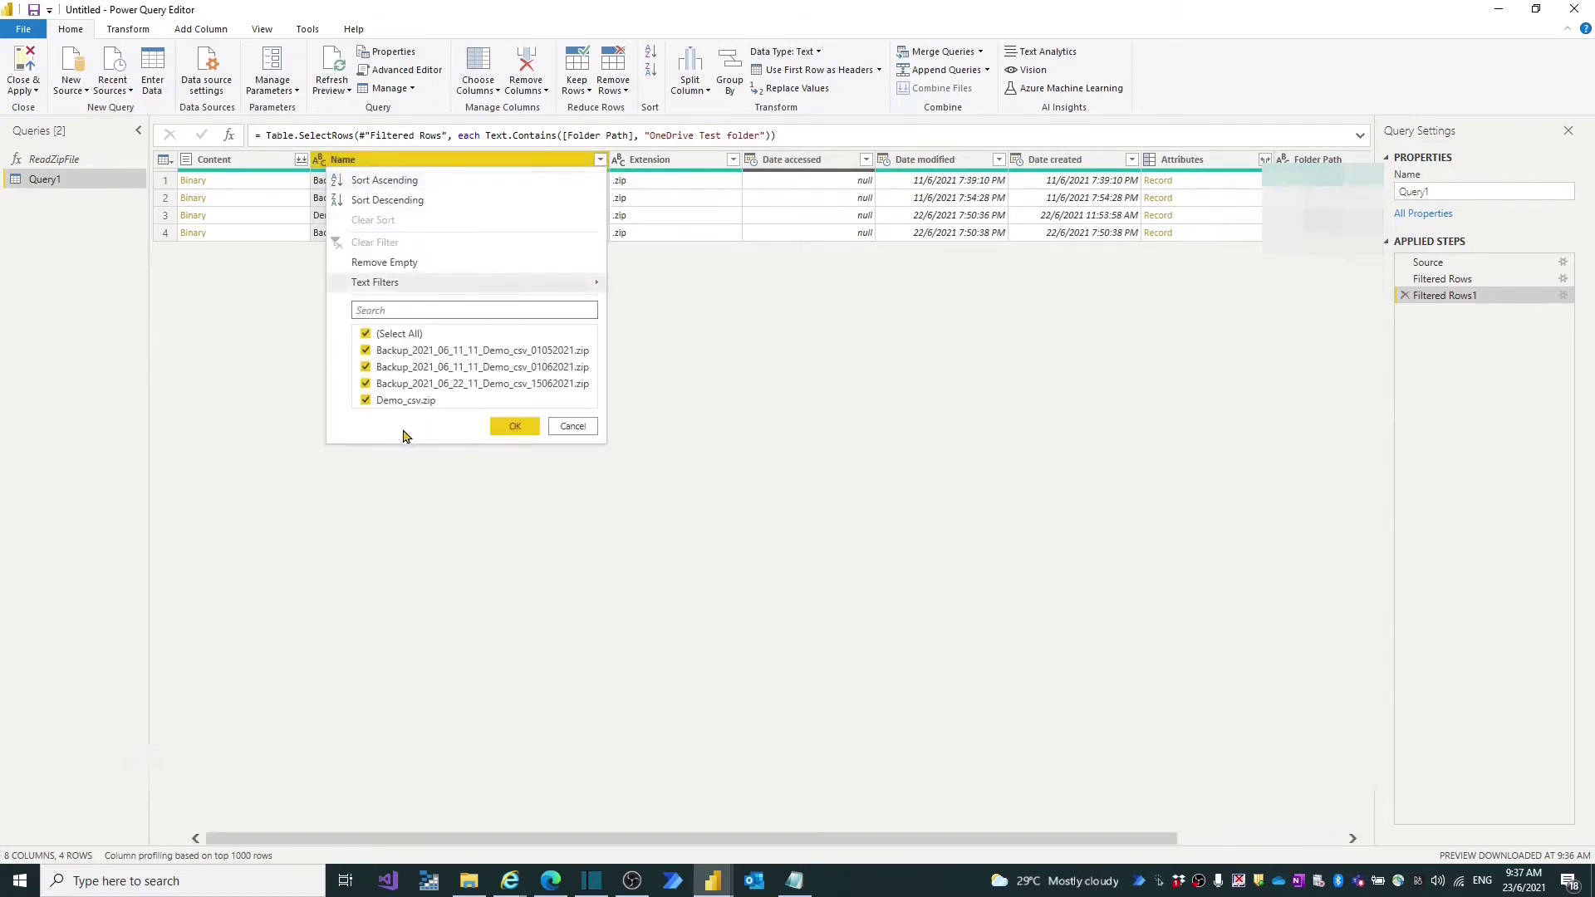
{"action": "left_click", "coordinate": [366, 336]}
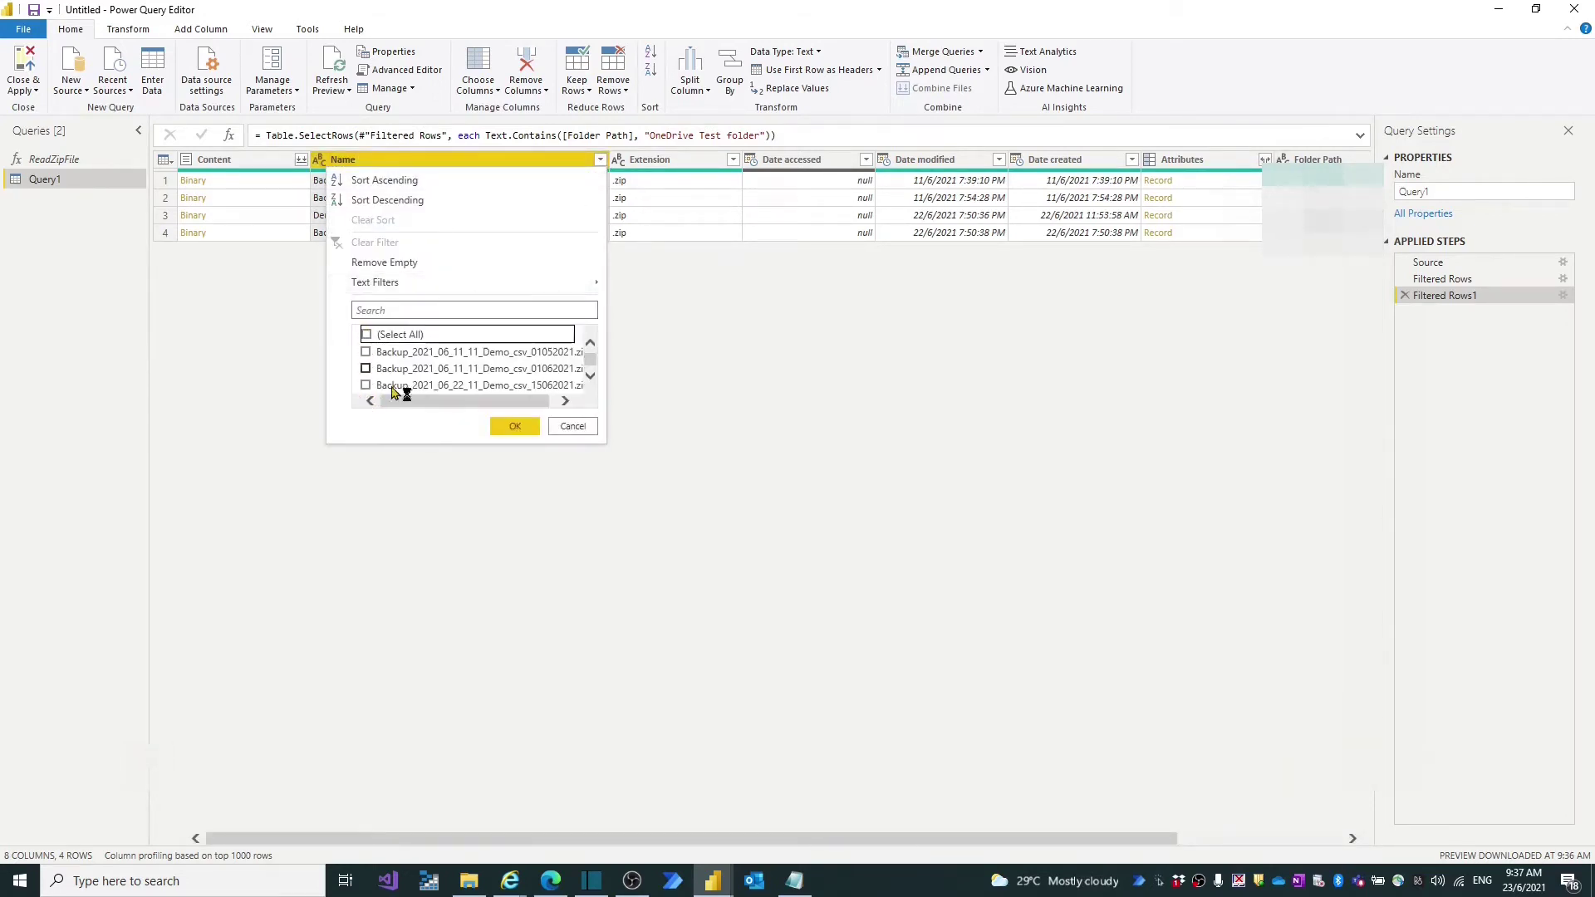
{"action": "scroll", "coordinate": [465, 382], "scroll_direction": "down", "scroll_amount": 1}
{"action": "left_click", "coordinate": [367, 386]}
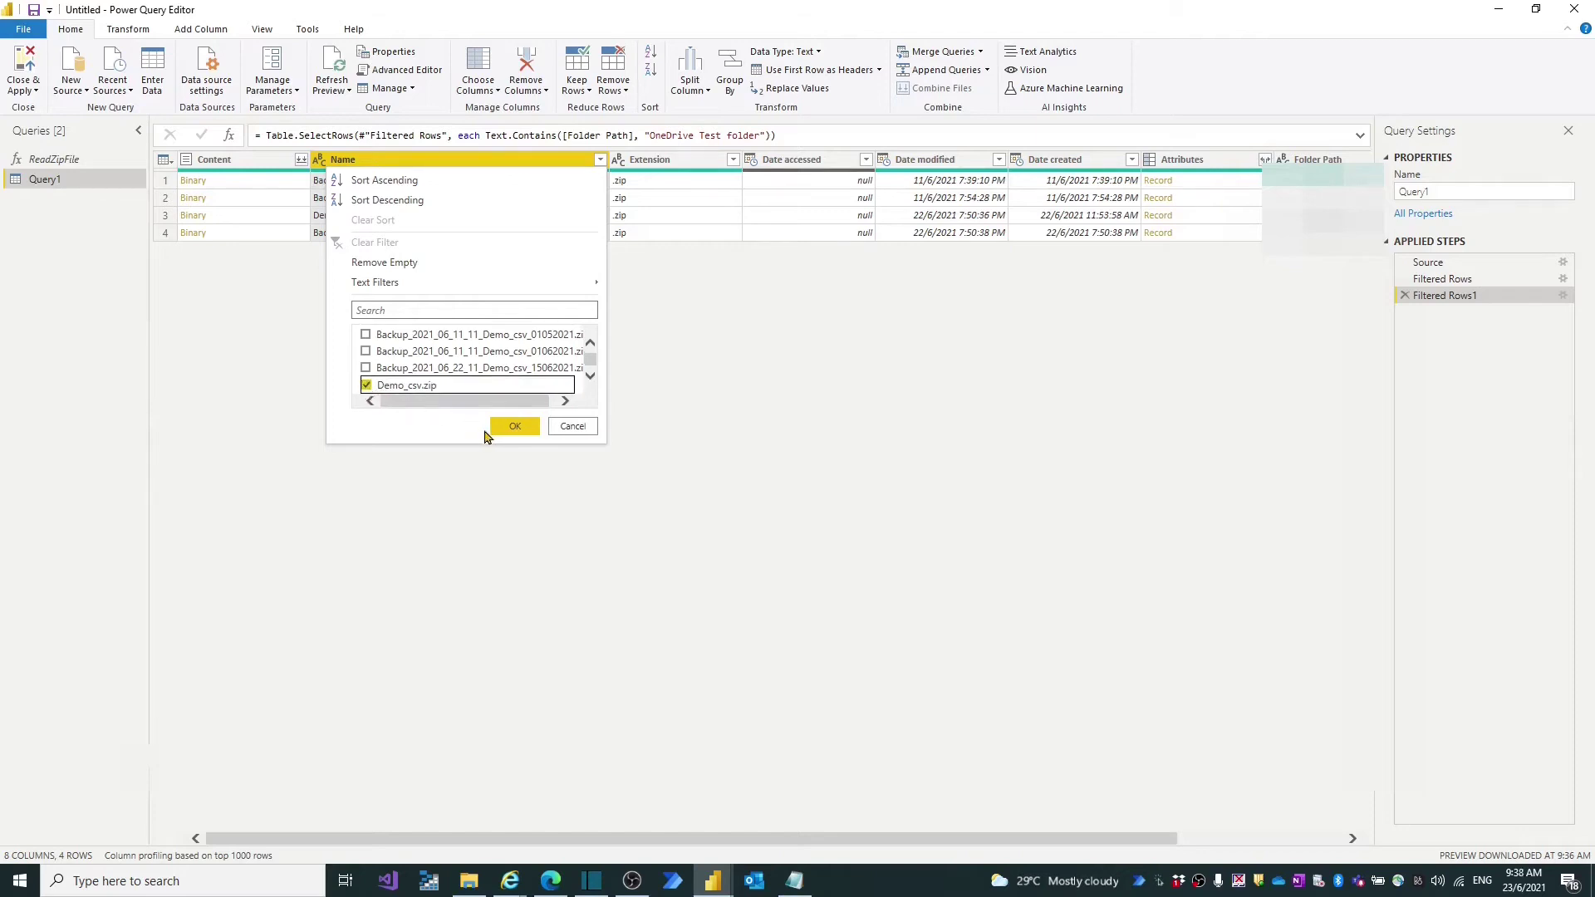
{"action": "left_click", "coordinate": [515, 426]}
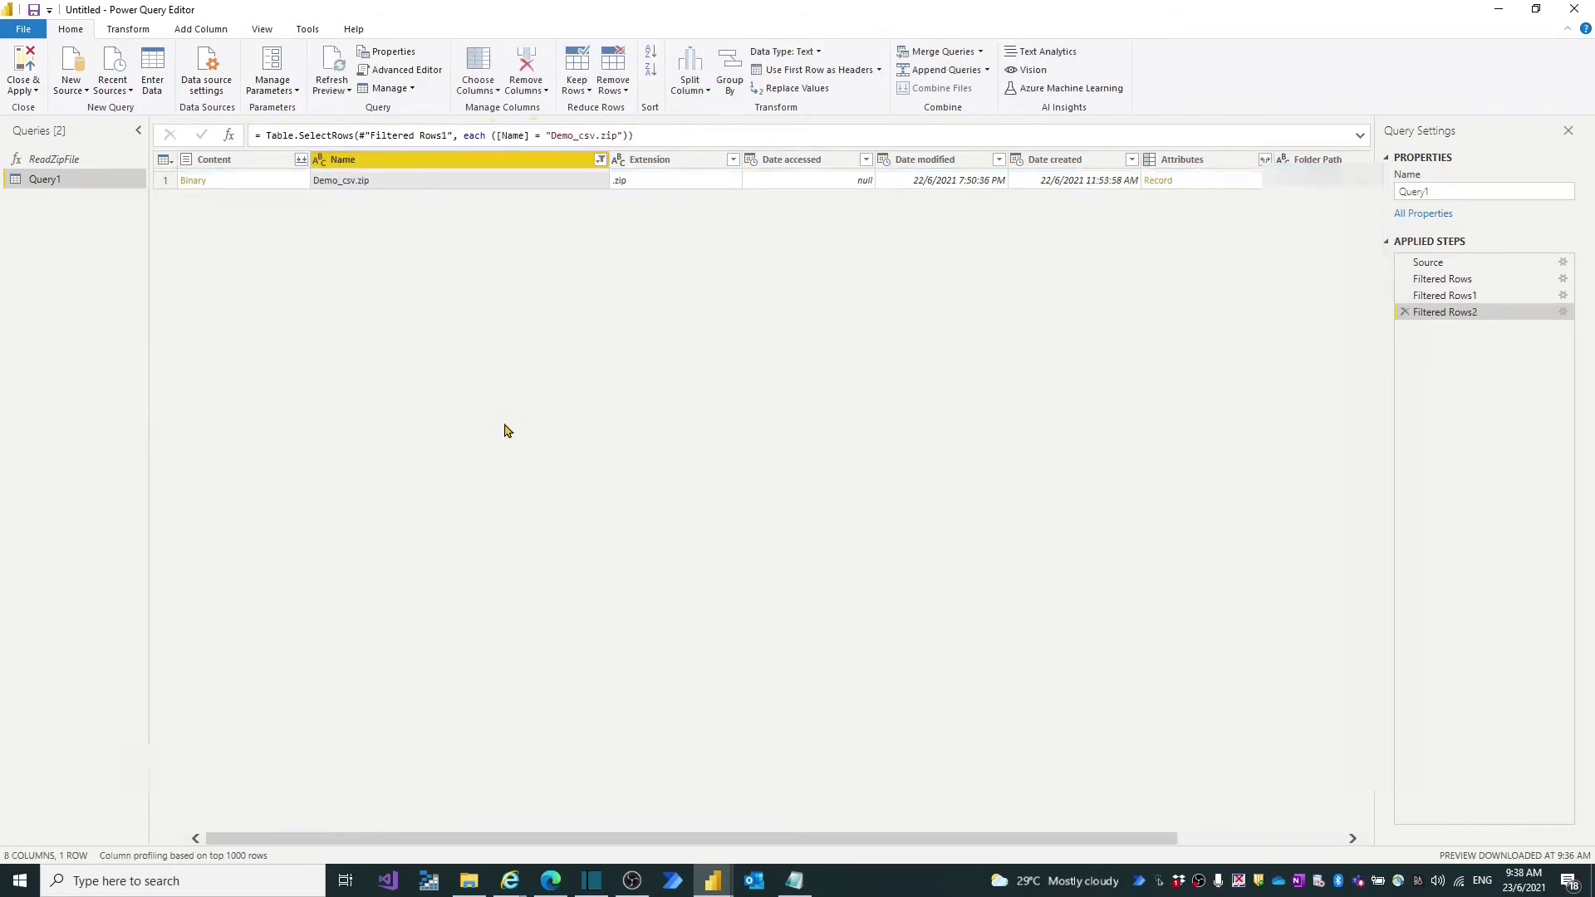
- Keep only the Content and Name columns
{"action": "left_click", "coordinate": [224, 165]}
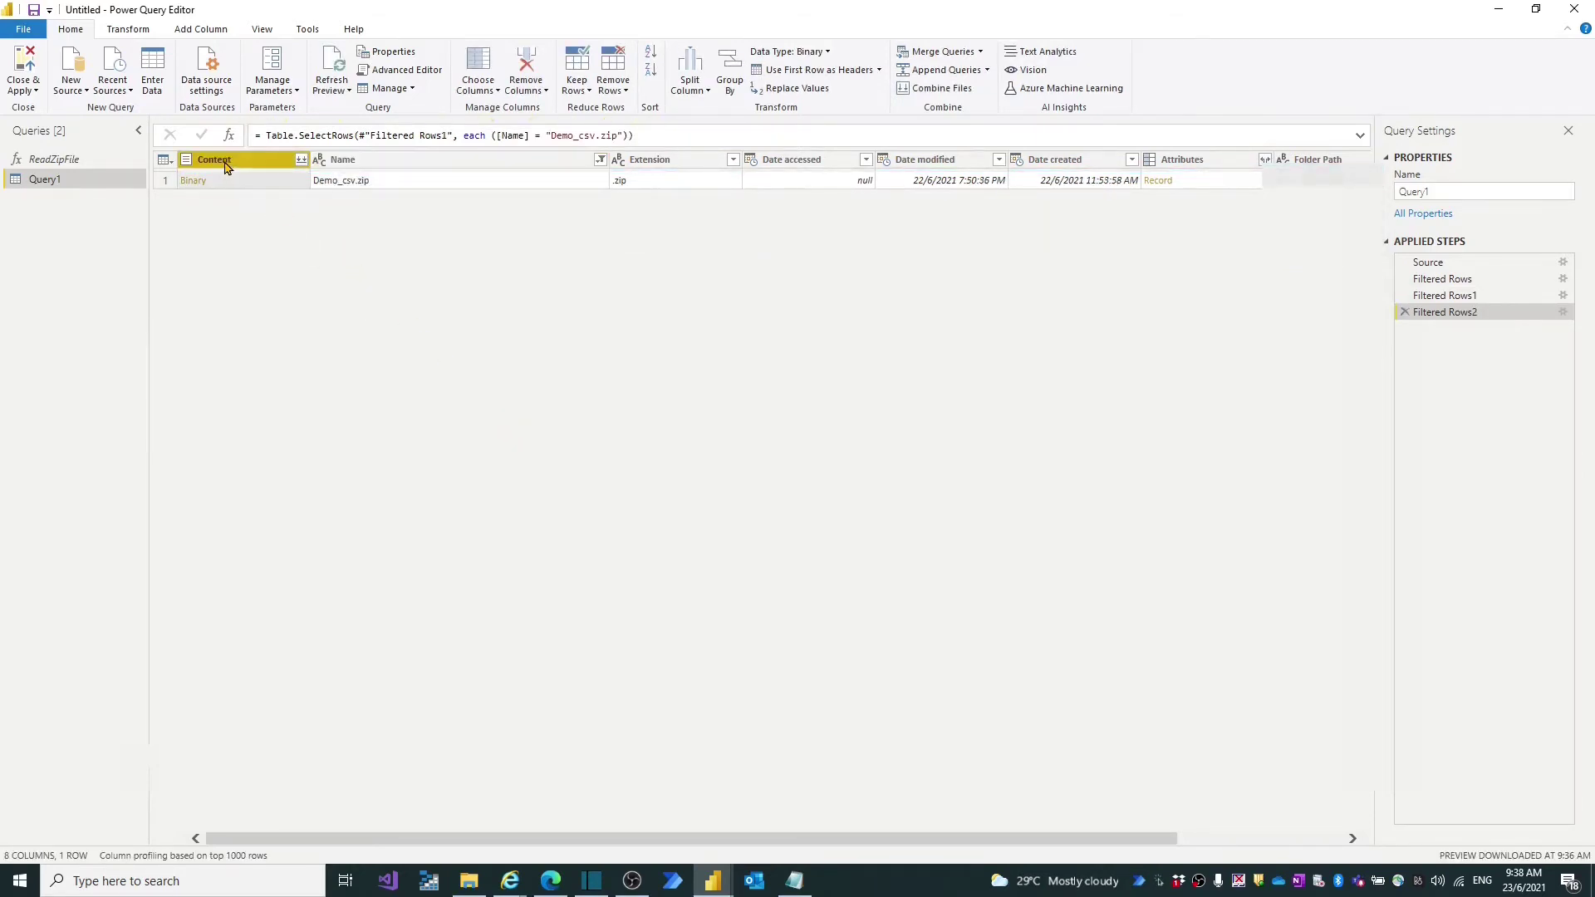
{"action": "left_click", "coordinate": [397, 165], "text": "ctrl"}
{"action": "right_click", "coordinate": [398, 161]}
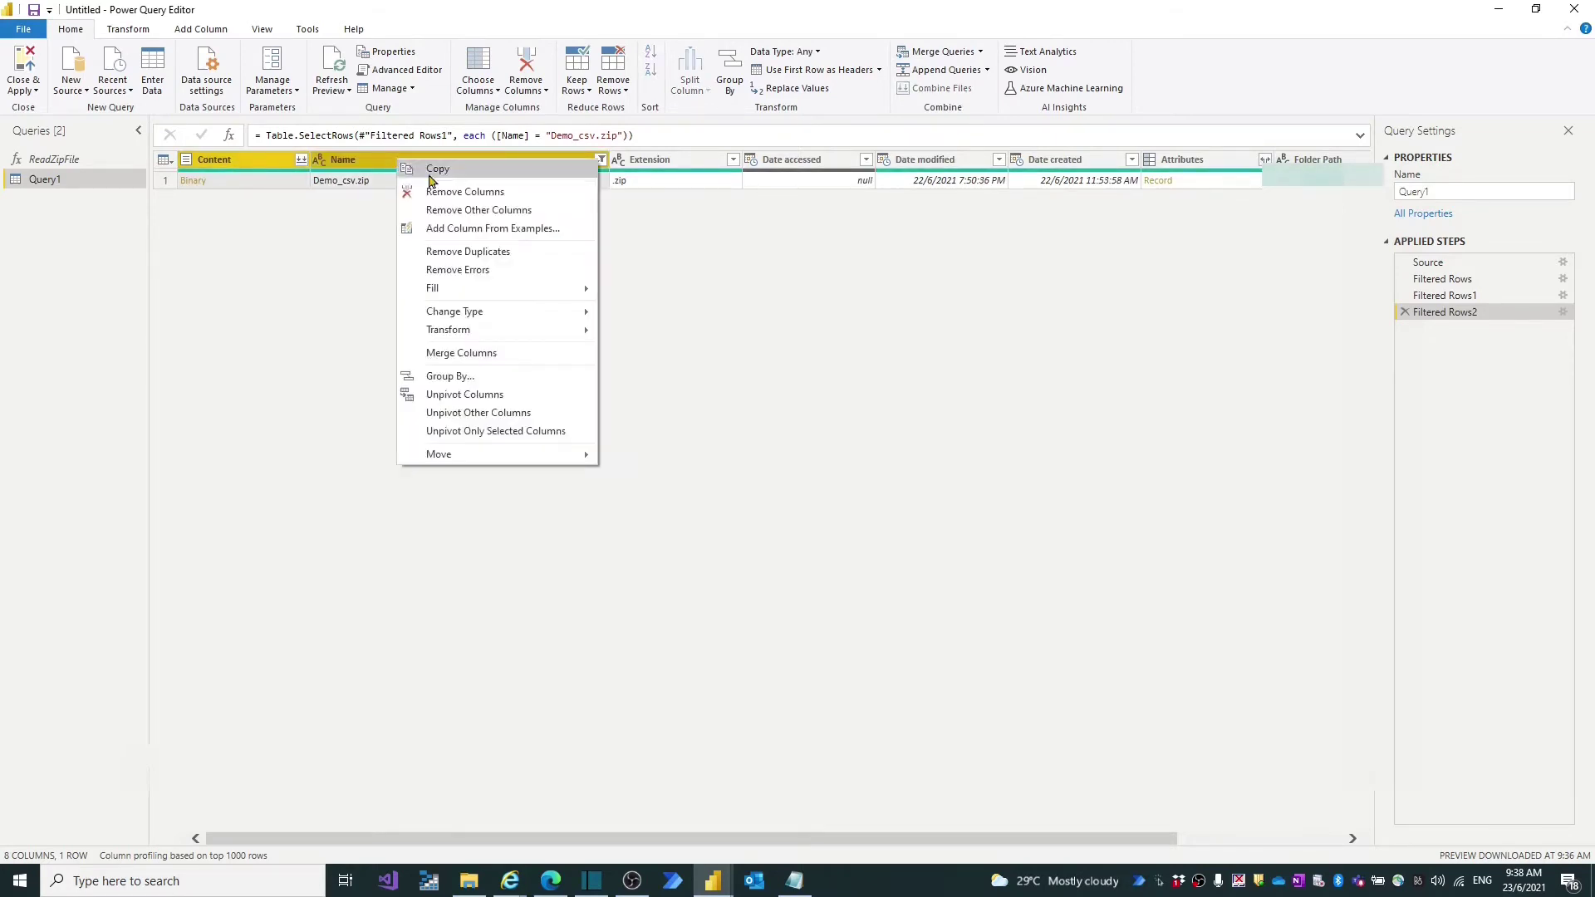
{"action": "left_click", "coordinate": [477, 211]}
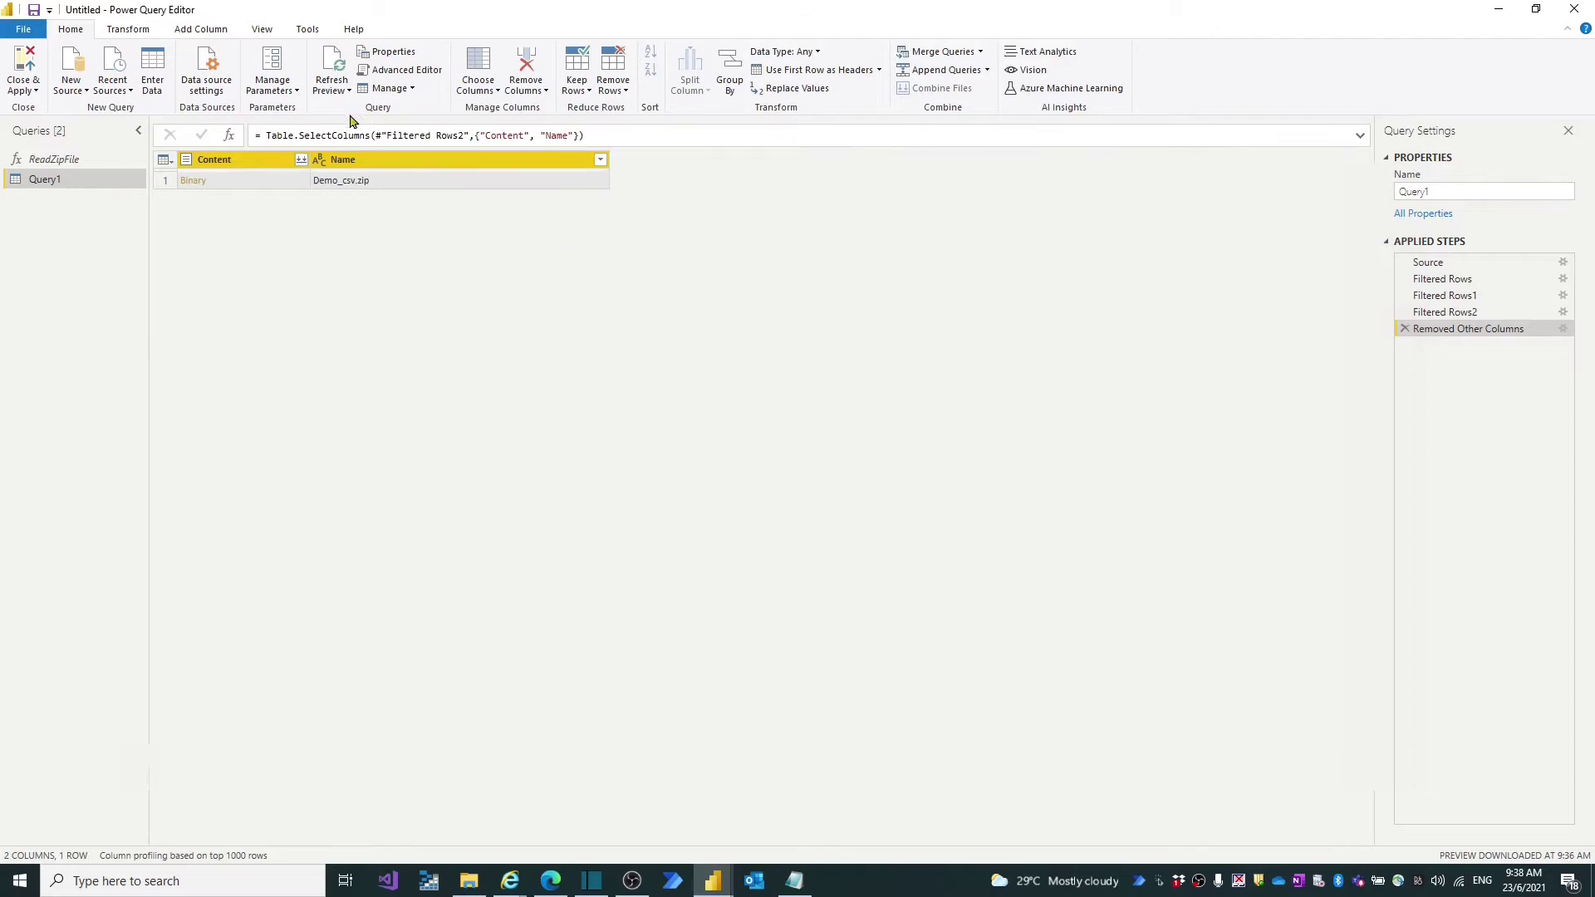
- Invoke the ReadZipFile custom function on the Content column
{"action": "left_click", "coordinate": [200, 30]}
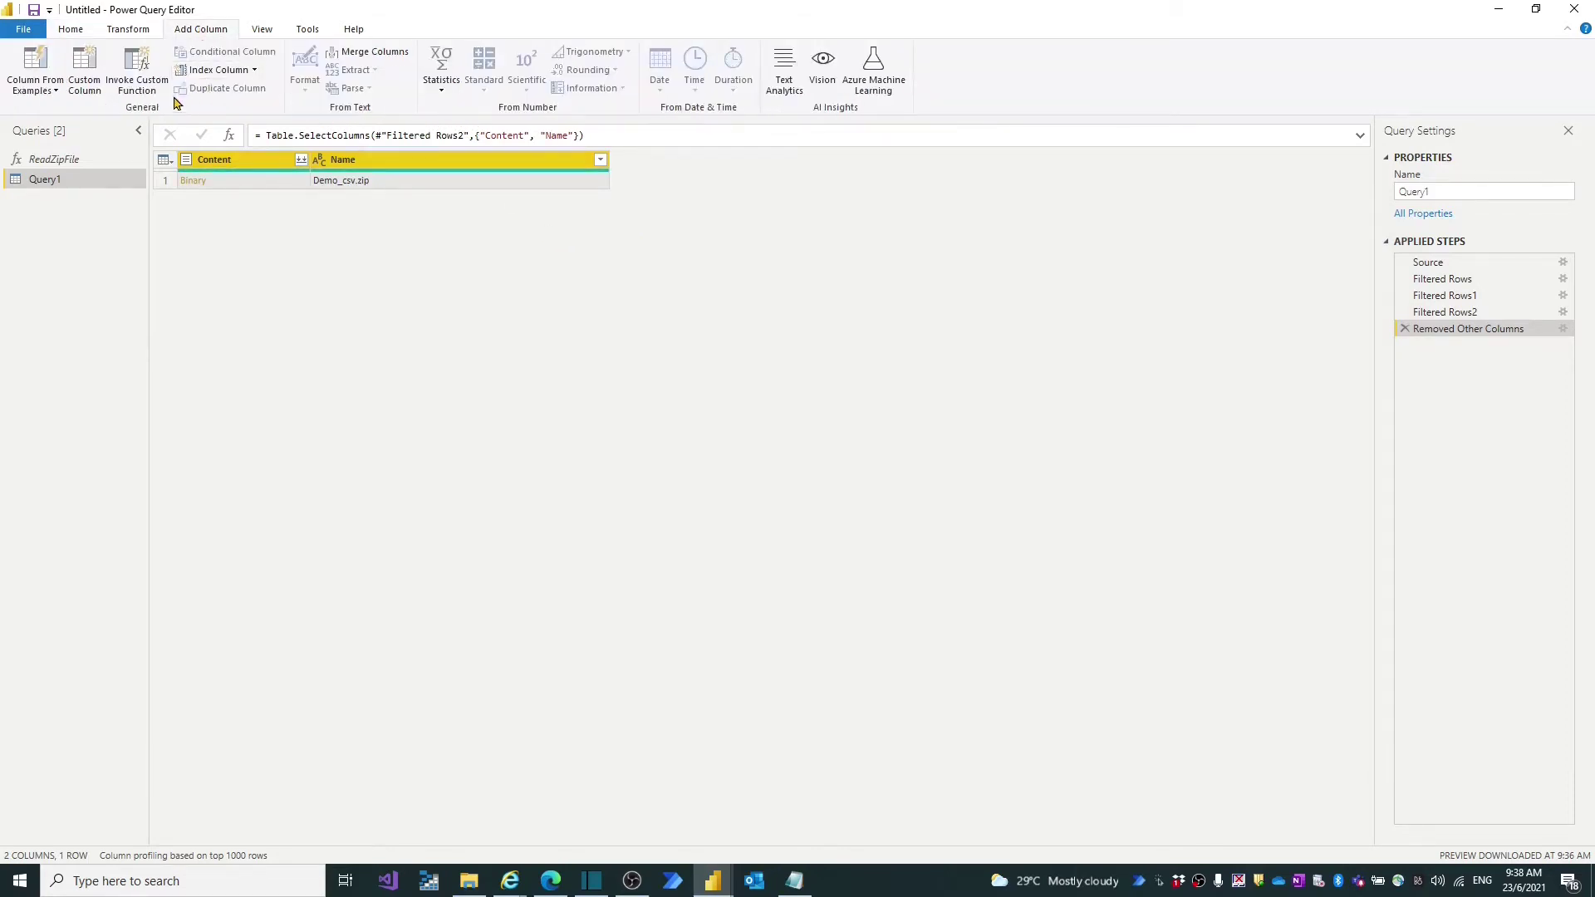
{"action": "left_click", "coordinate": [138, 69]}
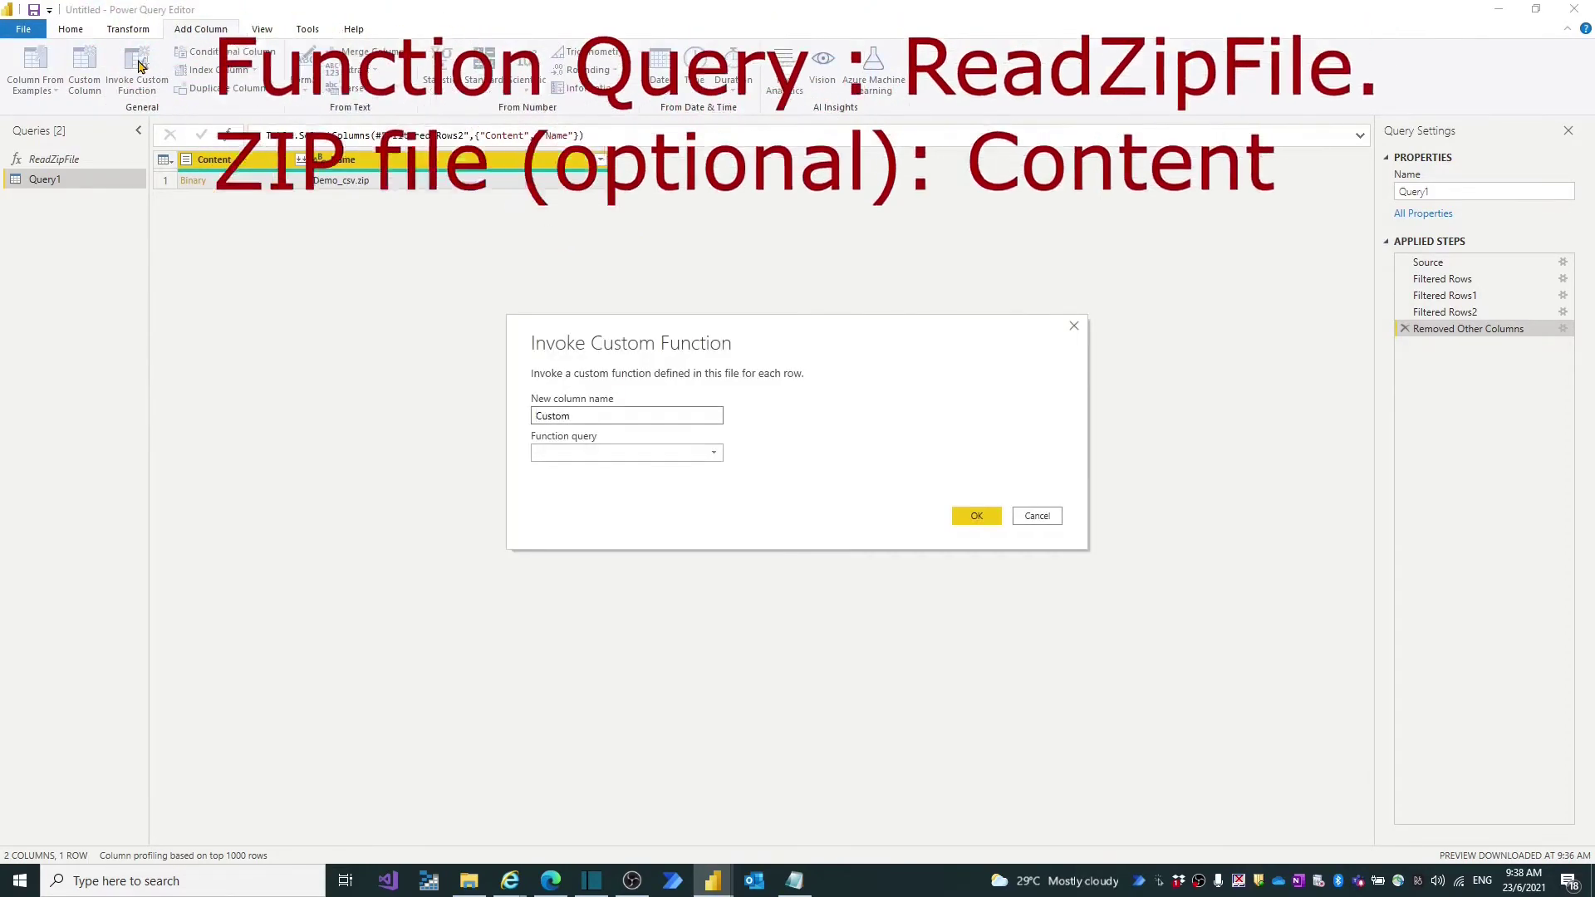
{"action": "left_click", "coordinate": [715, 452]}
{"action": "left_click", "coordinate": [700, 471]}
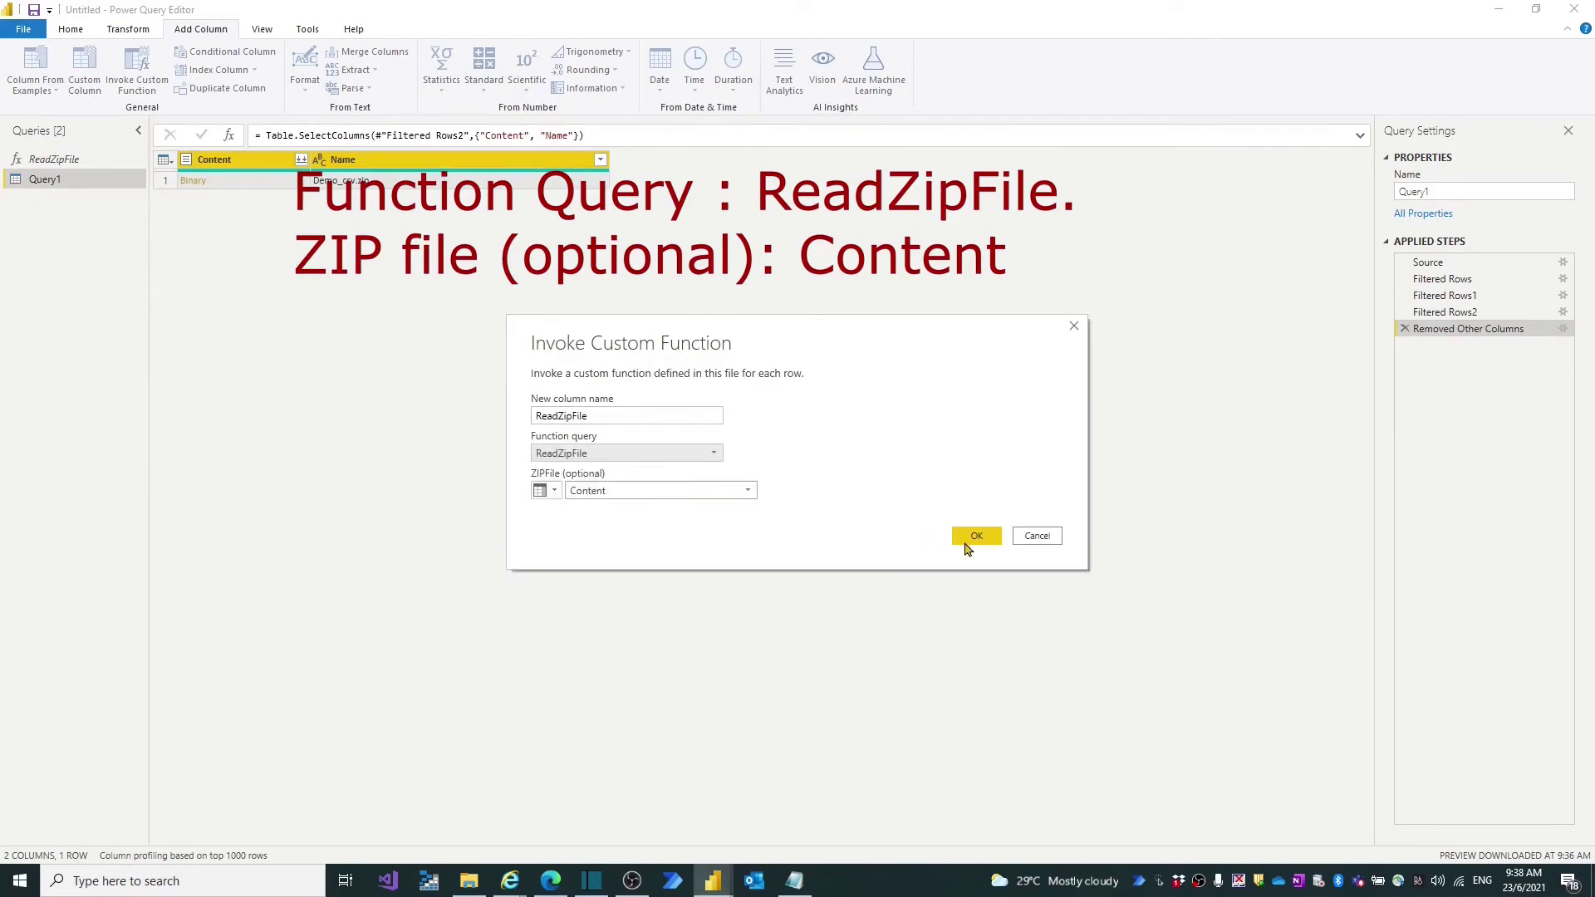
{"action": "left_click", "coordinate": [980, 537]}
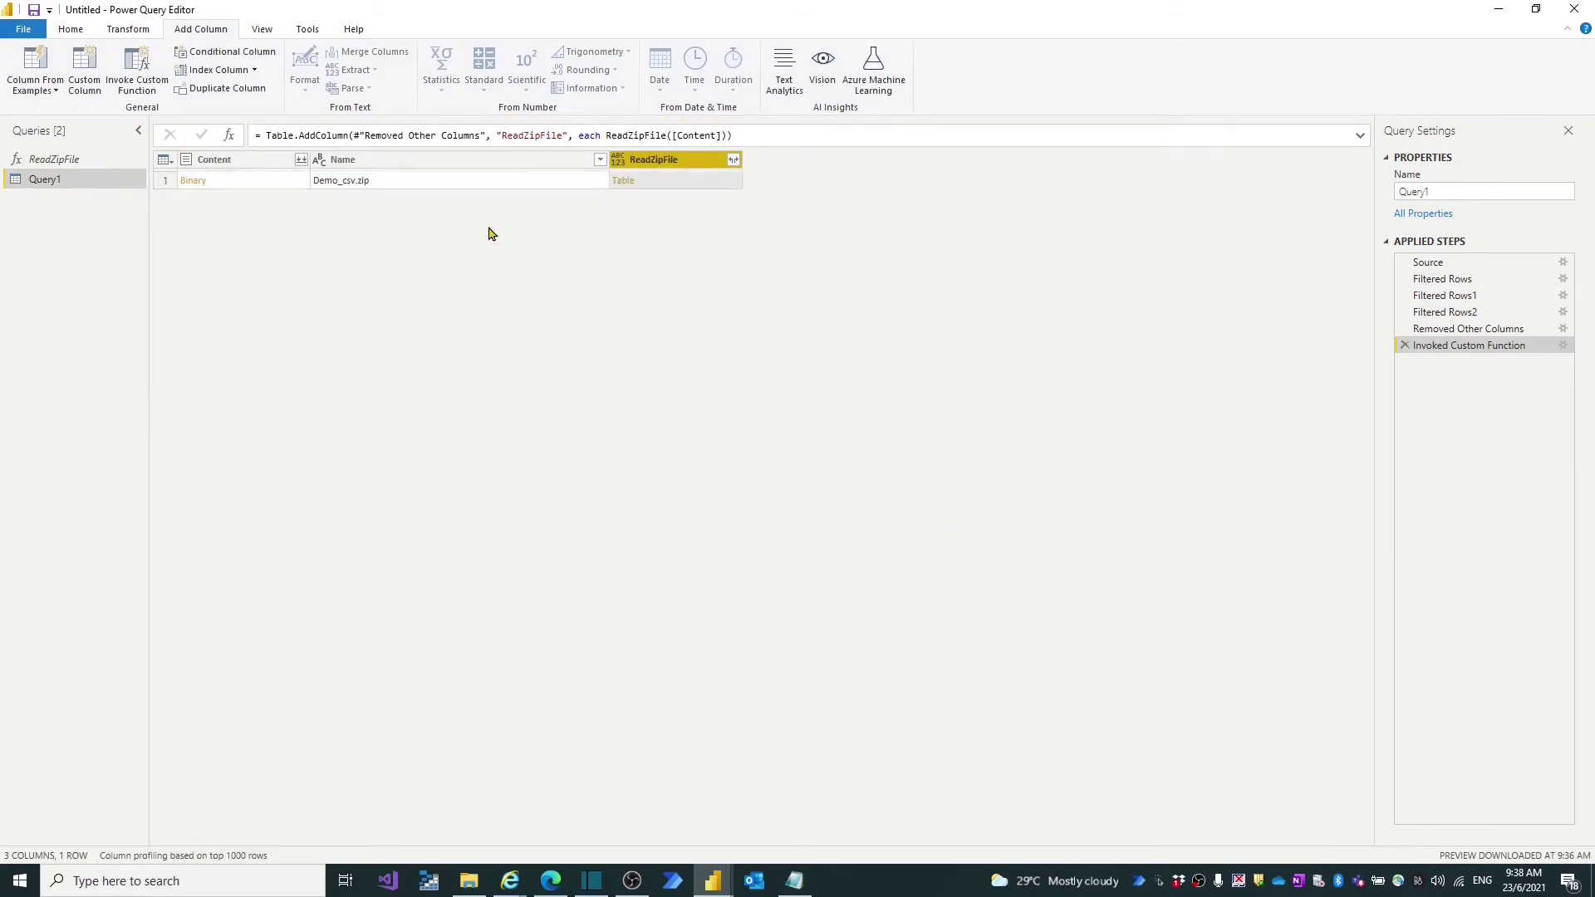
- Keep only the Name and ReadZipFile columns
{"action": "left_click", "coordinate": [386, 162]}
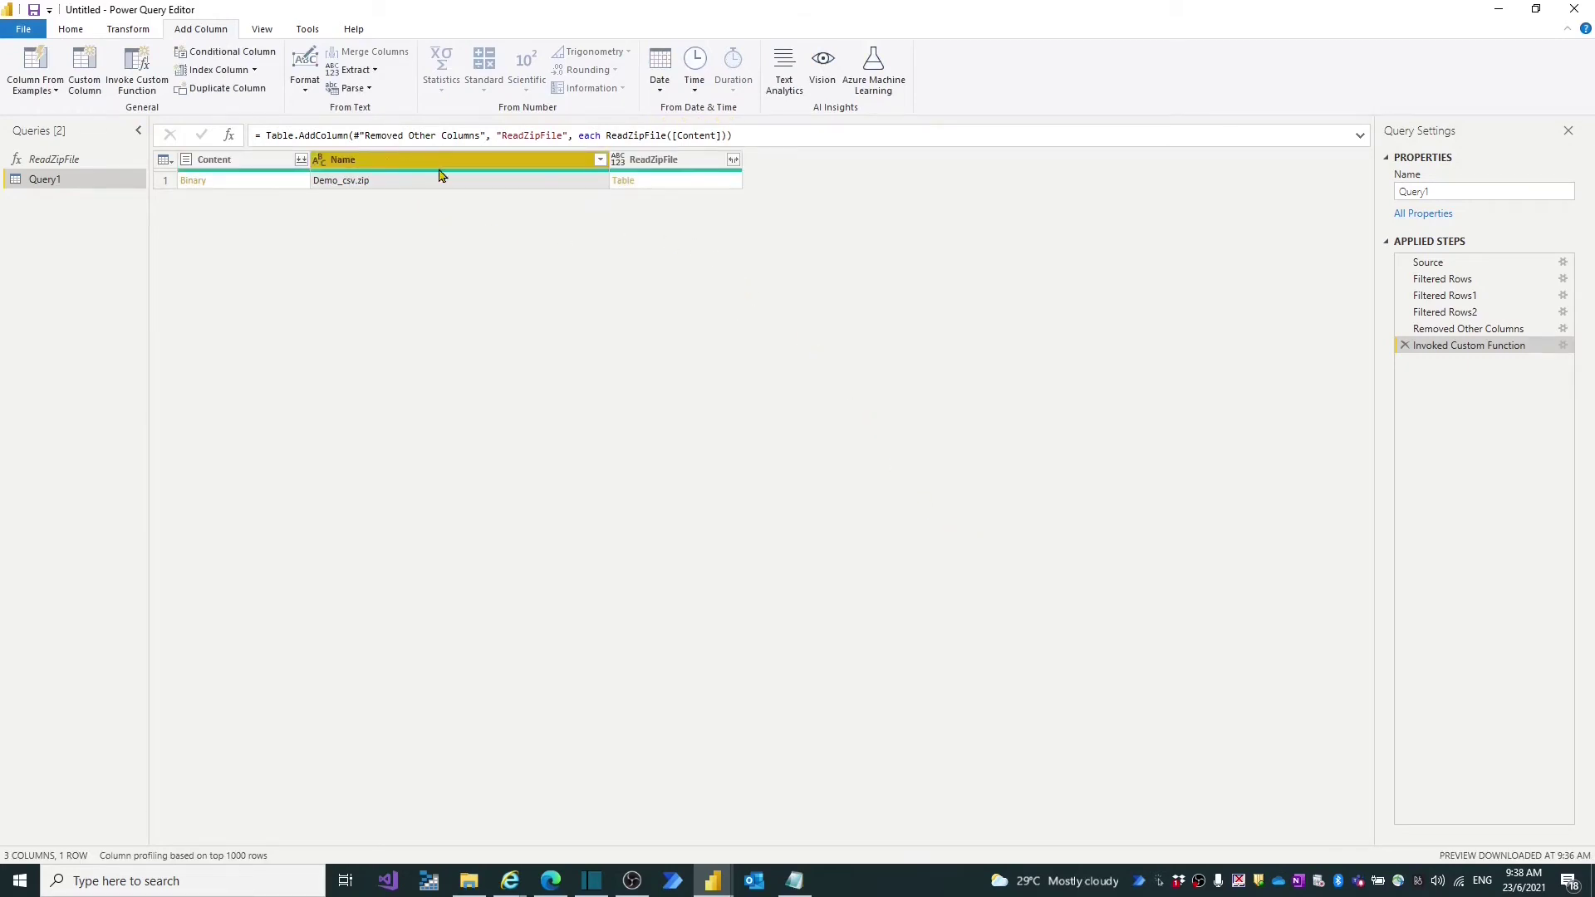
{"action": "left_click", "coordinate": [647, 163], "text": "ctrl"}
{"action": "right_click", "coordinate": [647, 162]}
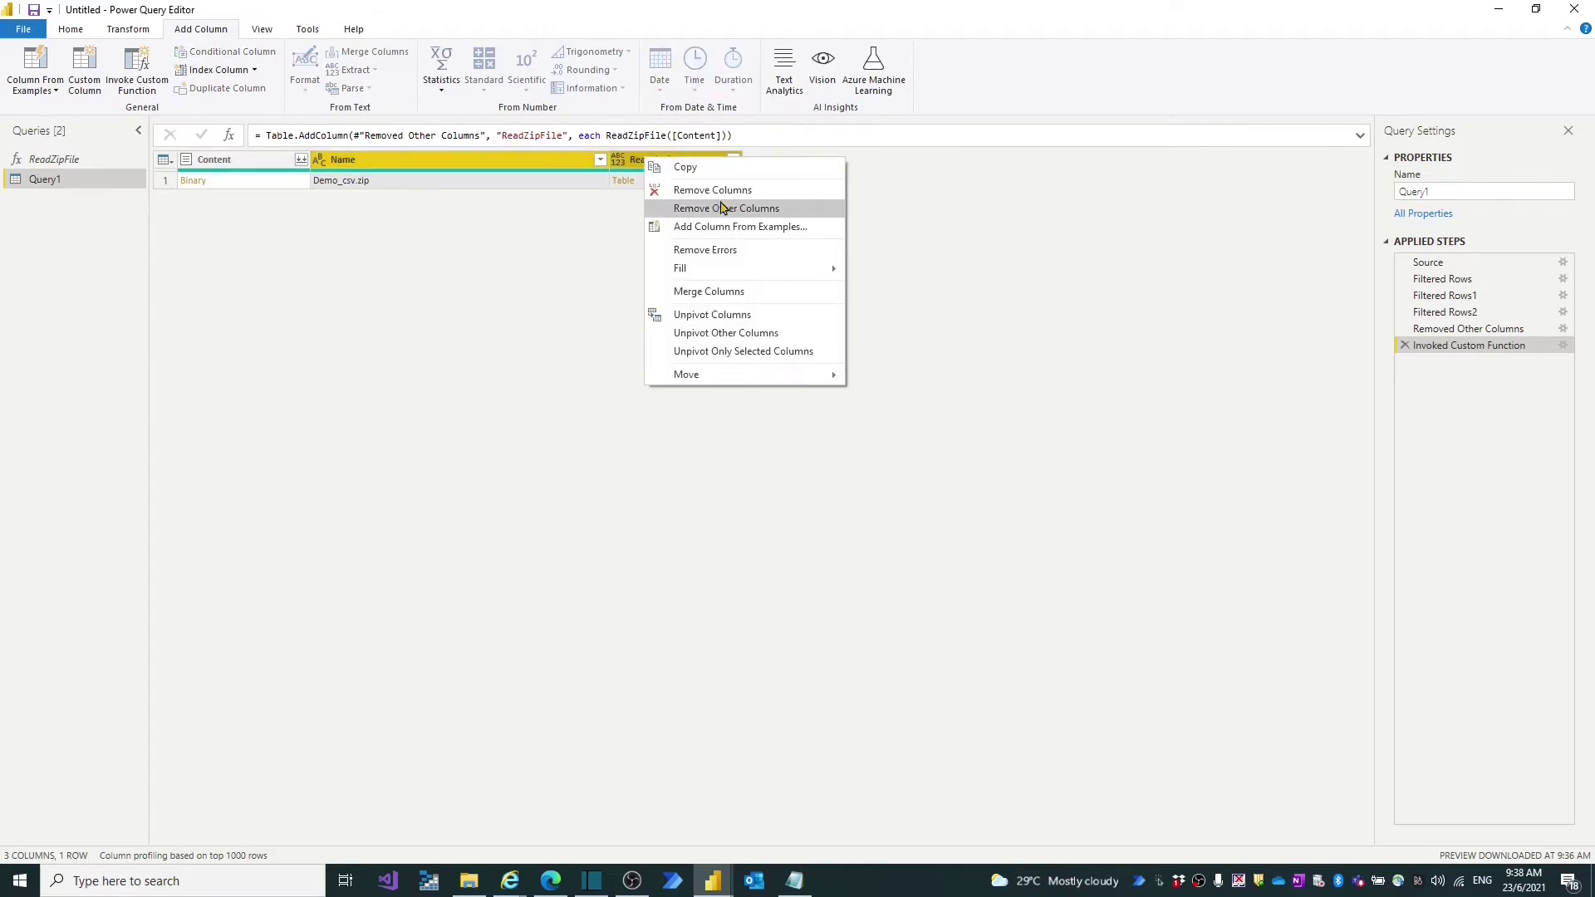
{"action": "left_click", "coordinate": [723, 215]}
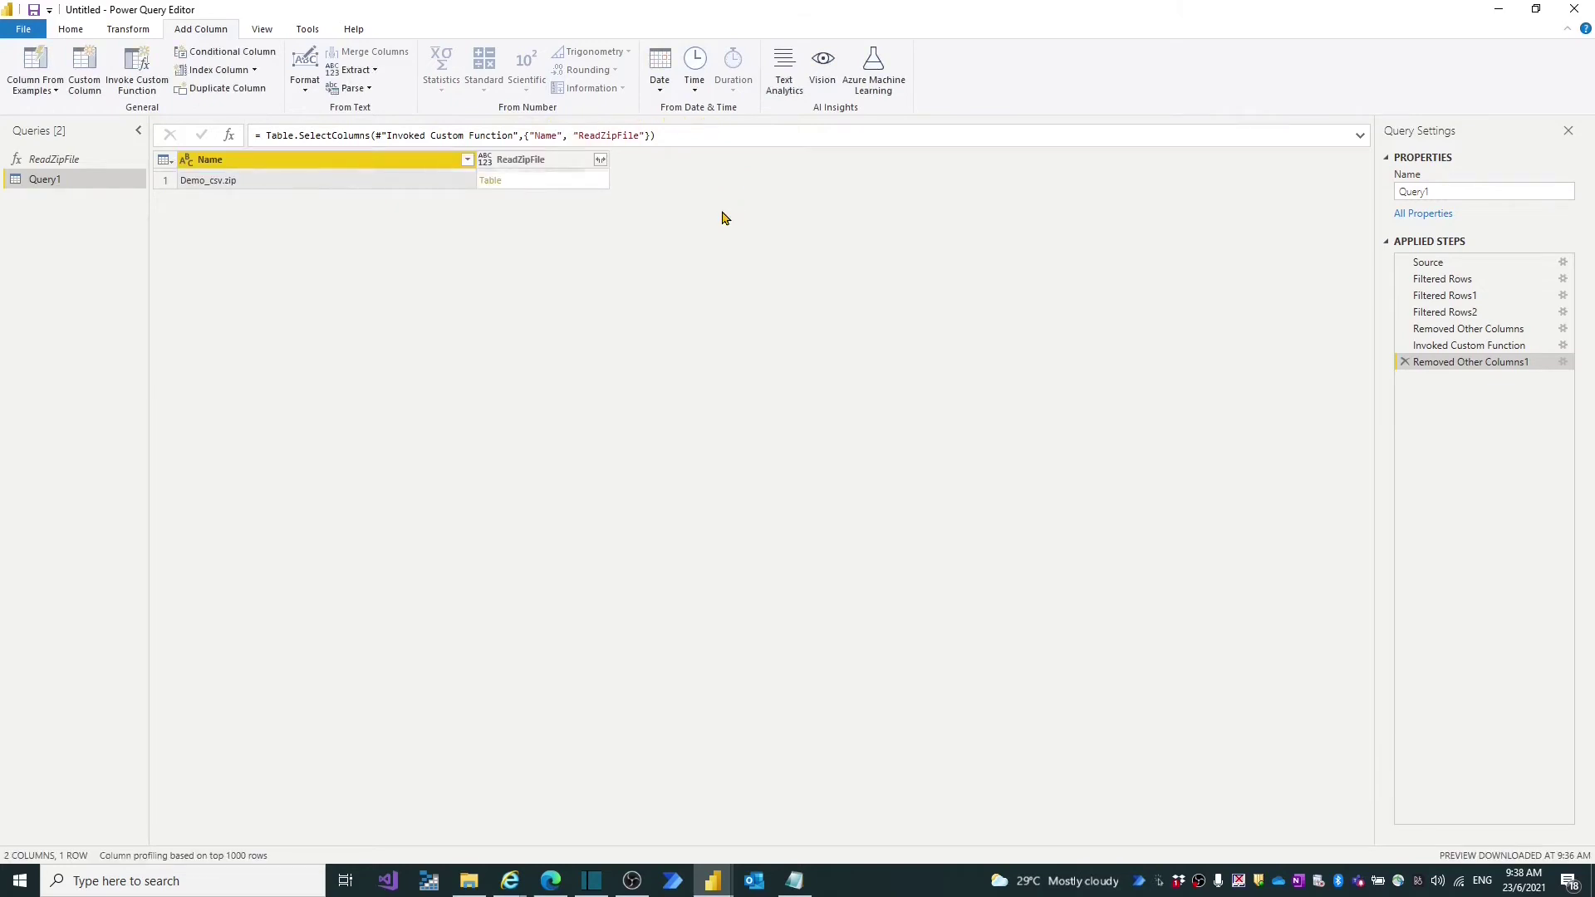
{"action": "left_click", "coordinate": [600, 160]}
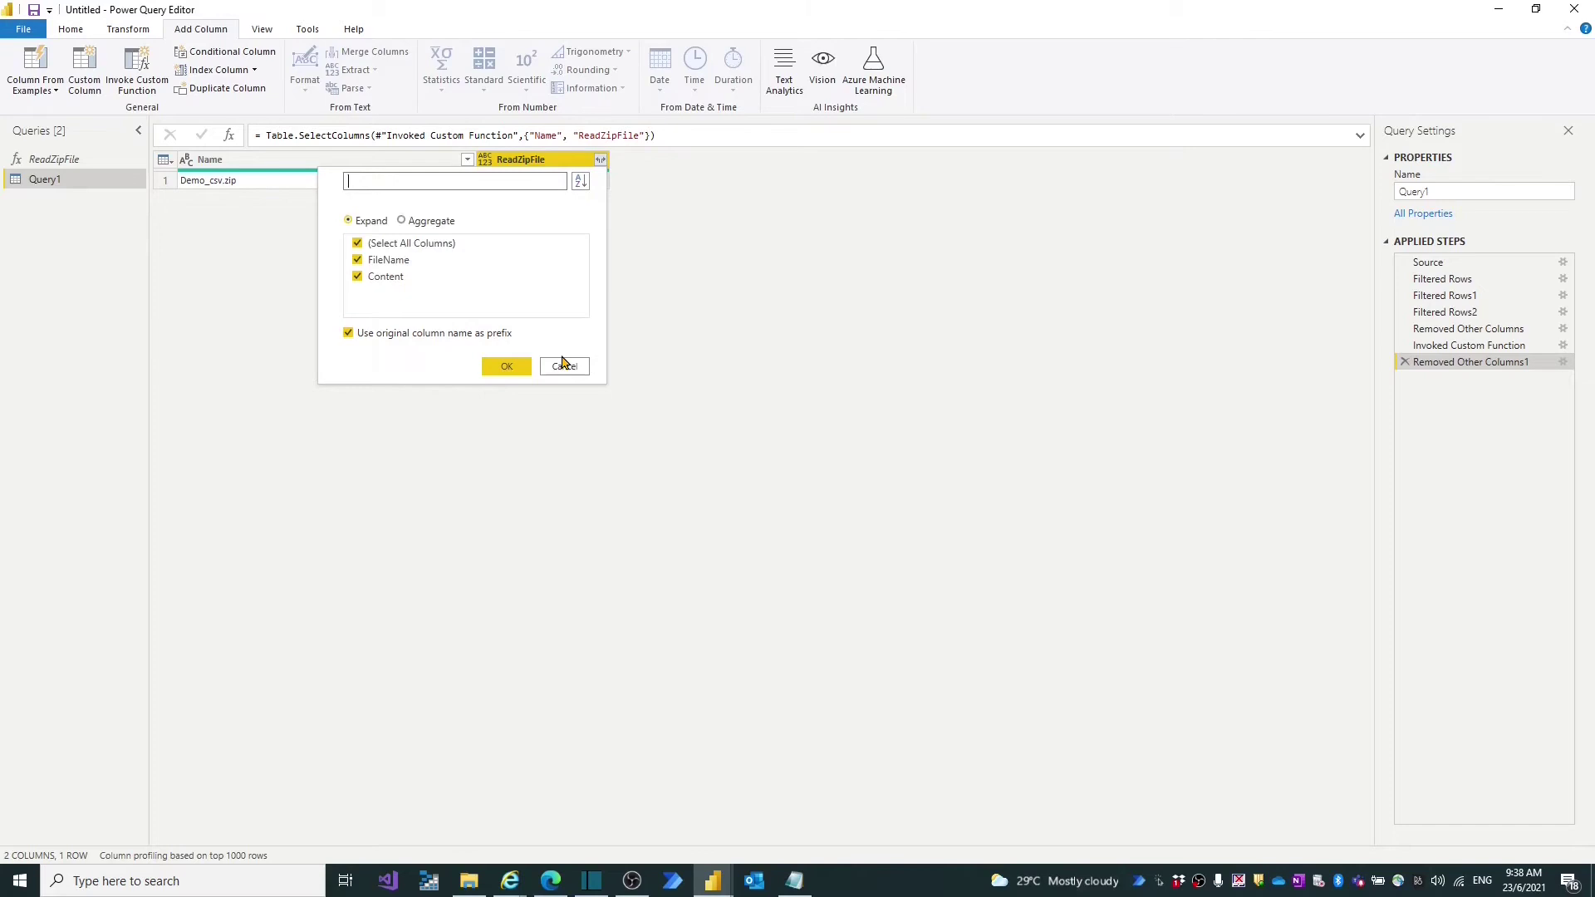
- Expand ReadZipFile into unprefixed FileName and Content, then combine the CSV contents with default settings
{"action": "left_click", "coordinate": [349, 334]}
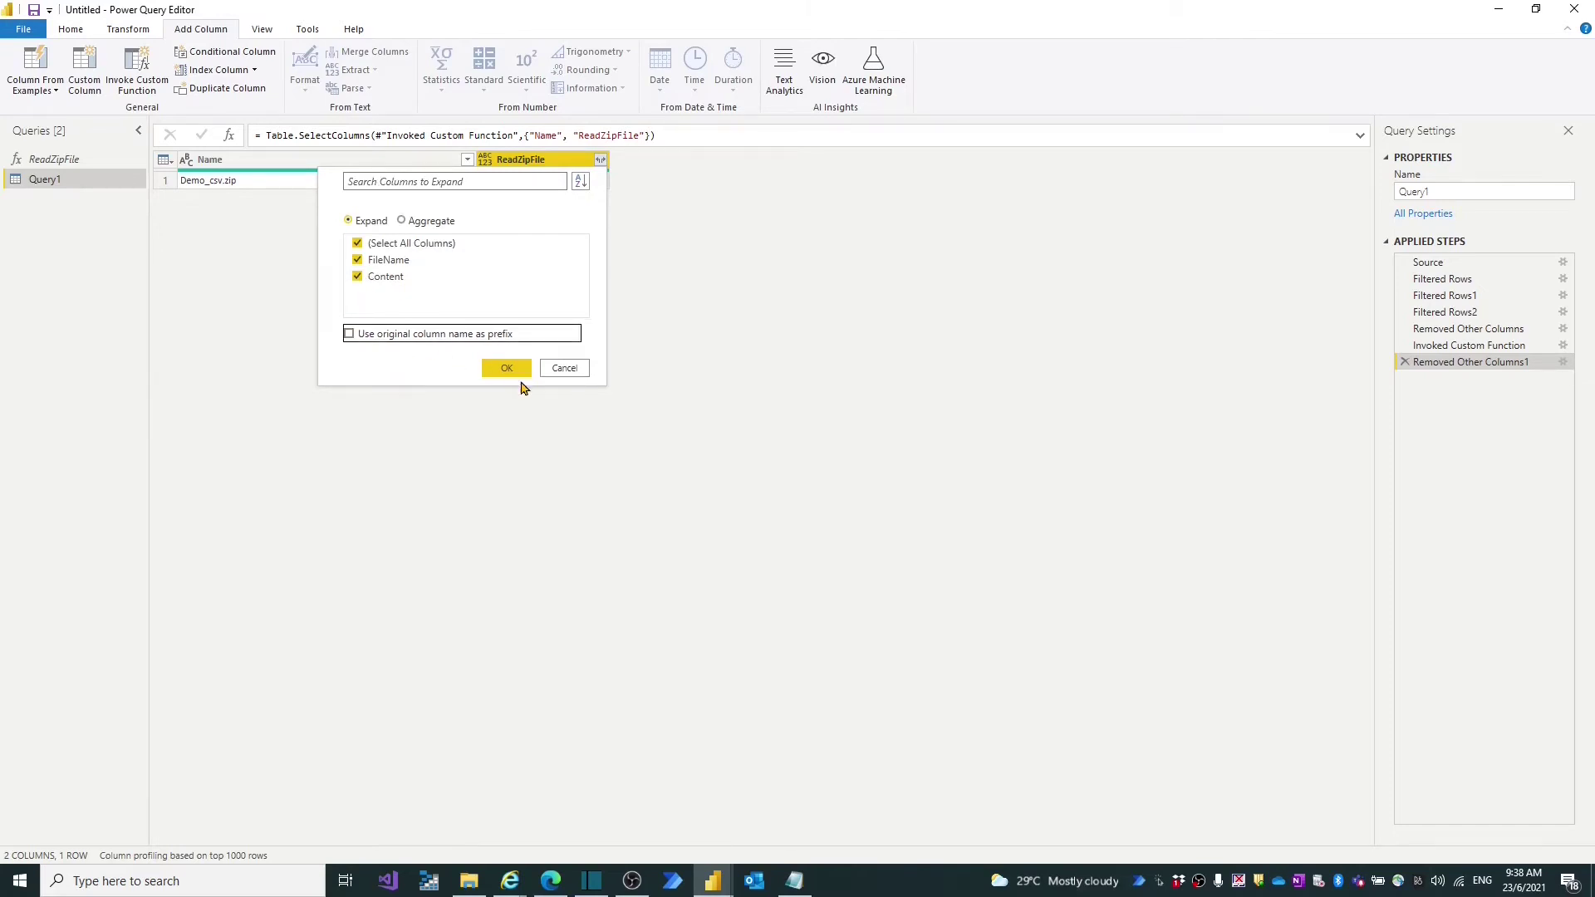
{"action": "left_click", "coordinate": [507, 366]}
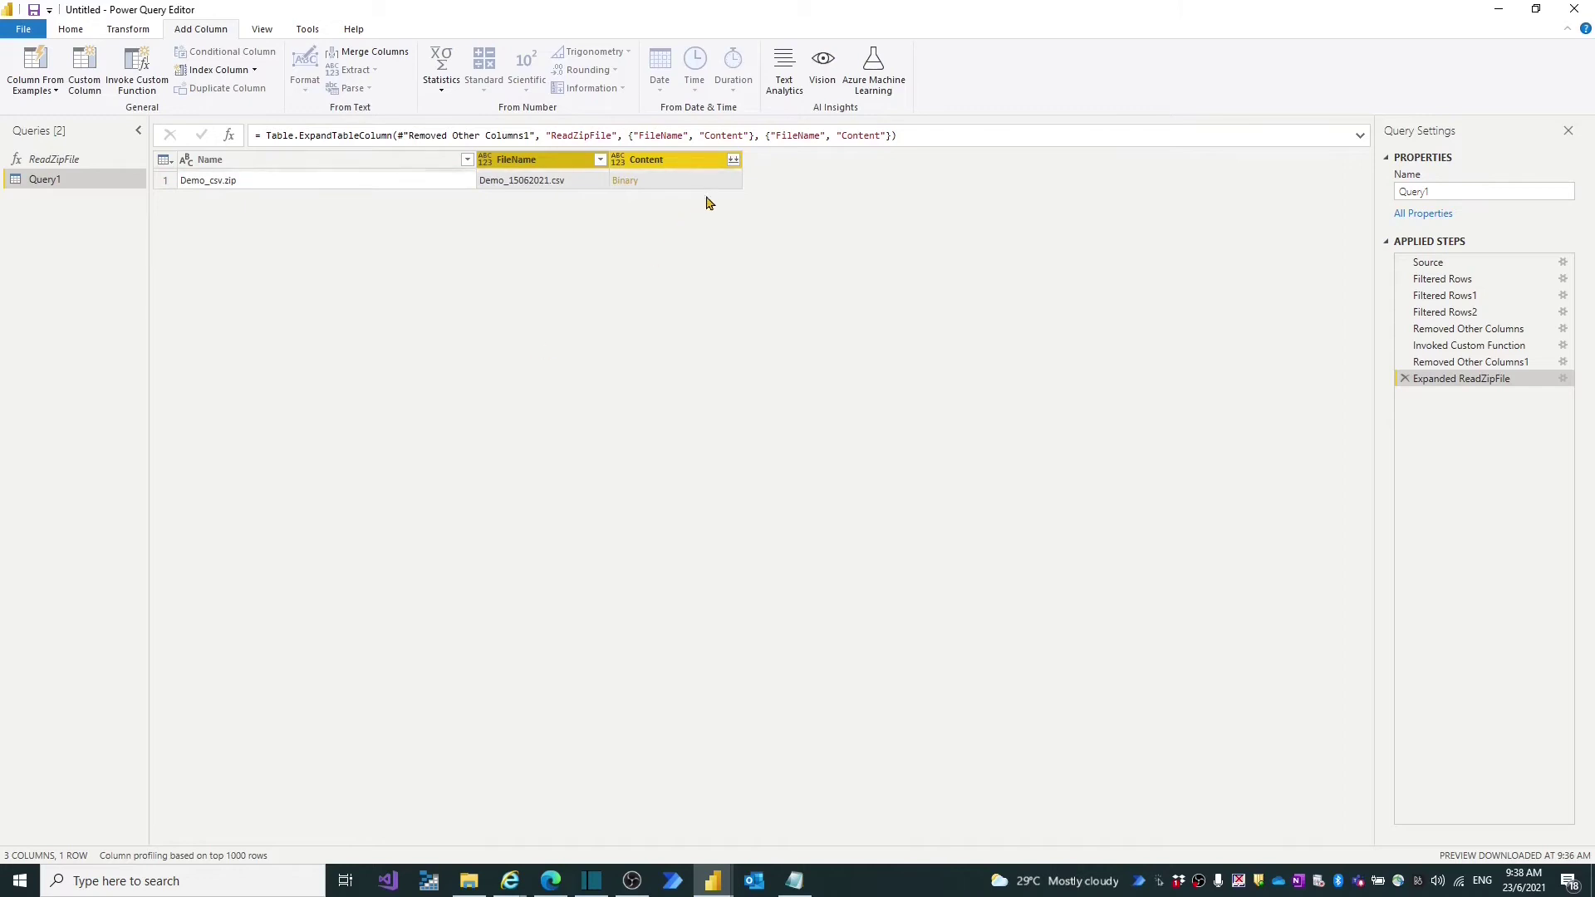
{"action": "left_click", "coordinate": [732, 159]}
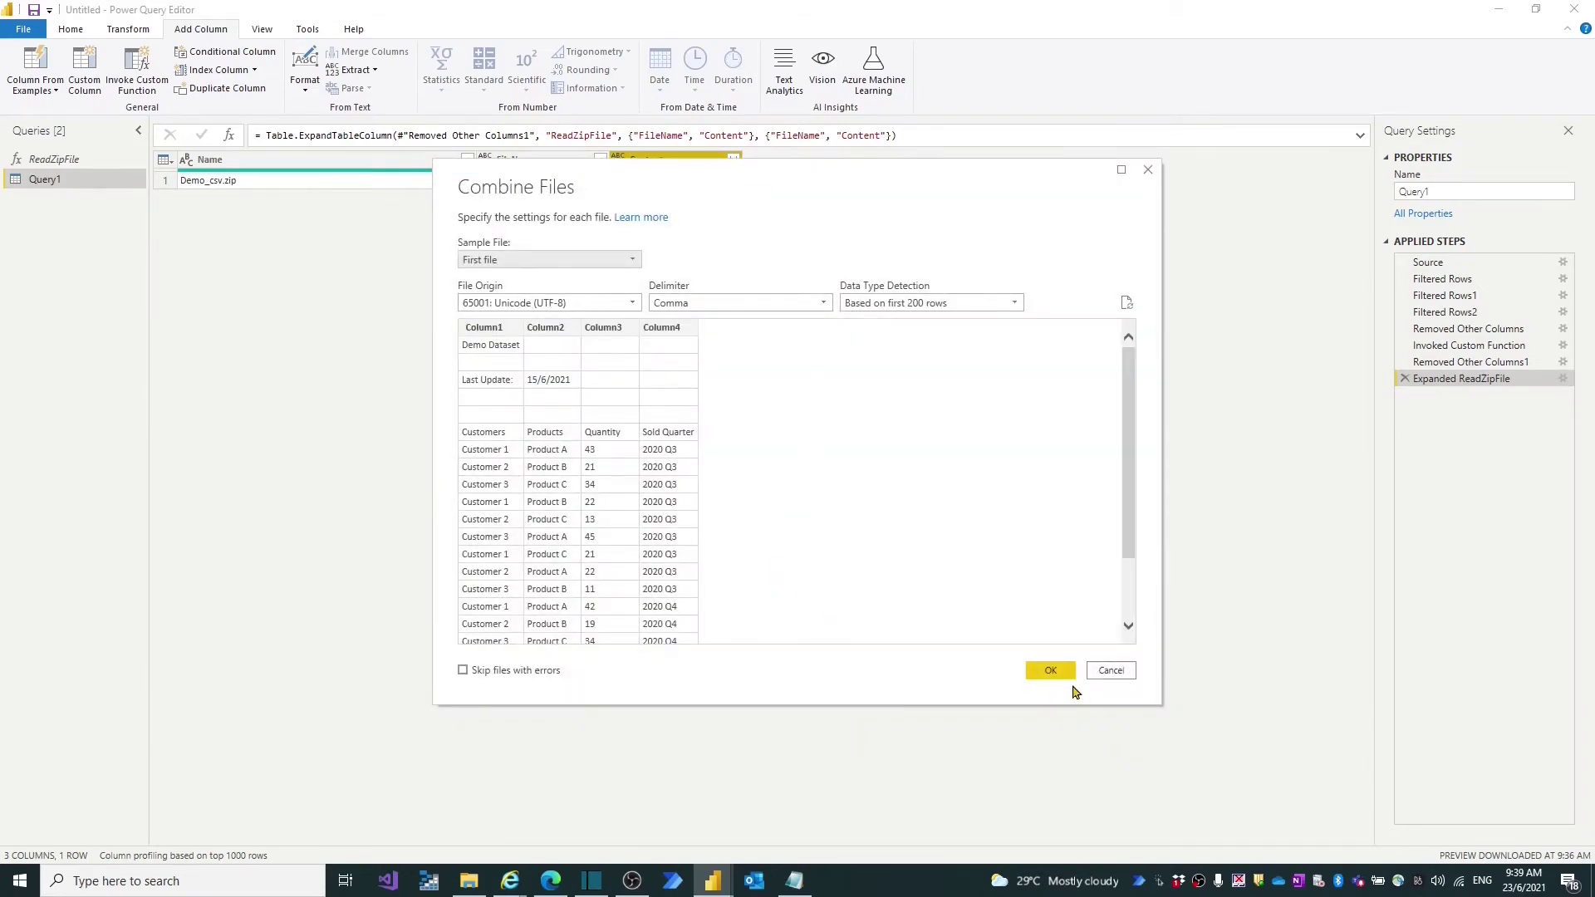
{"action": "left_click", "coordinate": [1057, 673]}
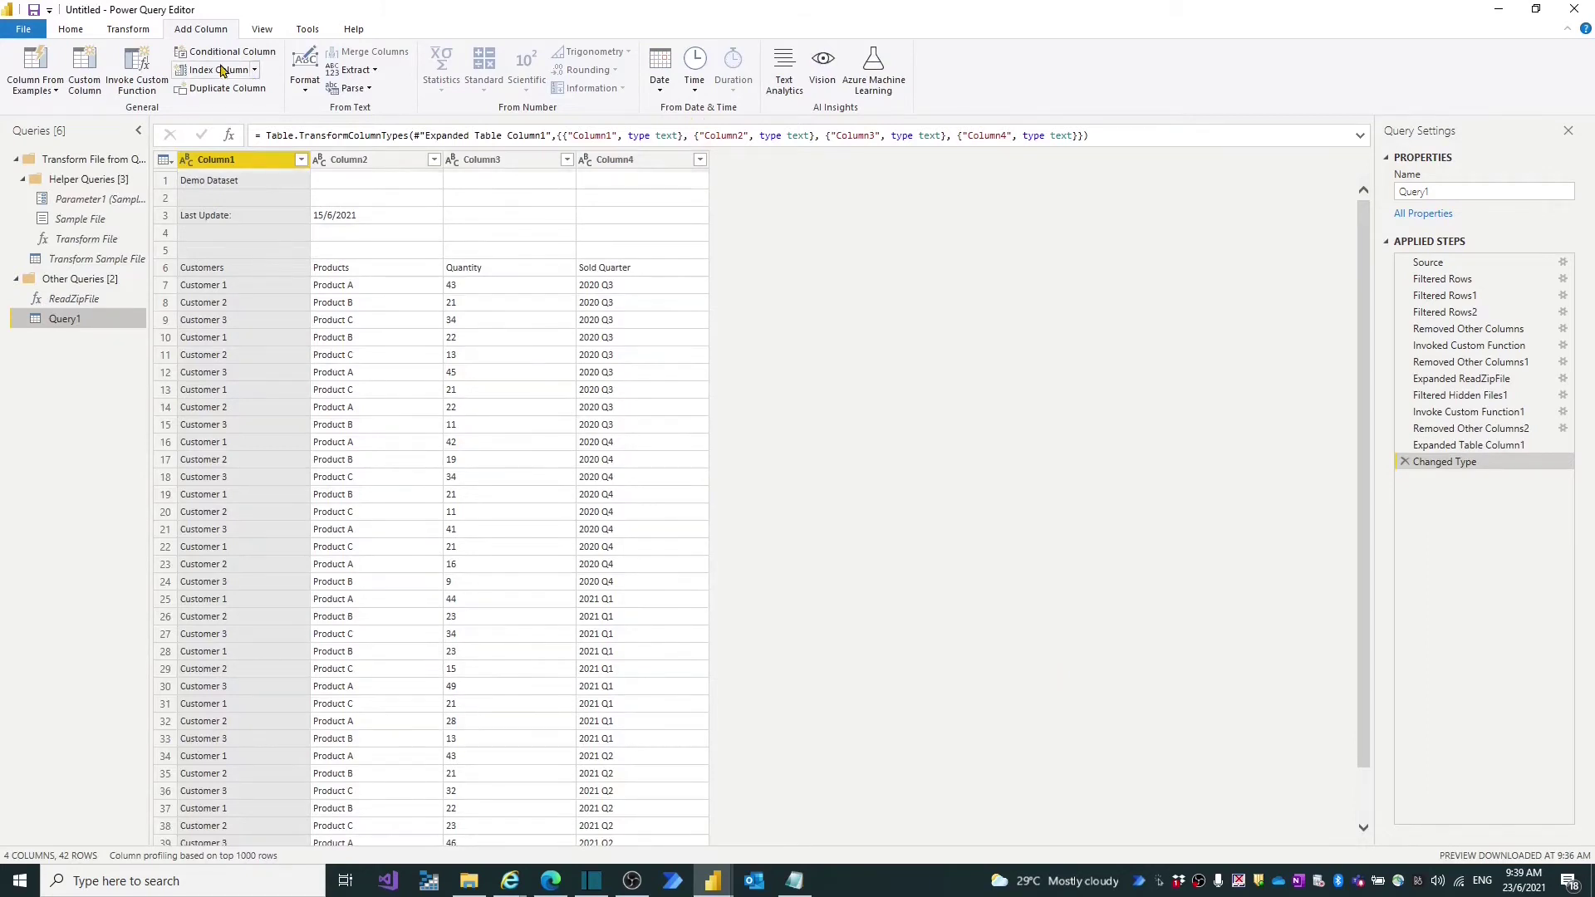
- Remove the top 5 rows from Query1
{"action": "left_click", "coordinate": [139, 33]}
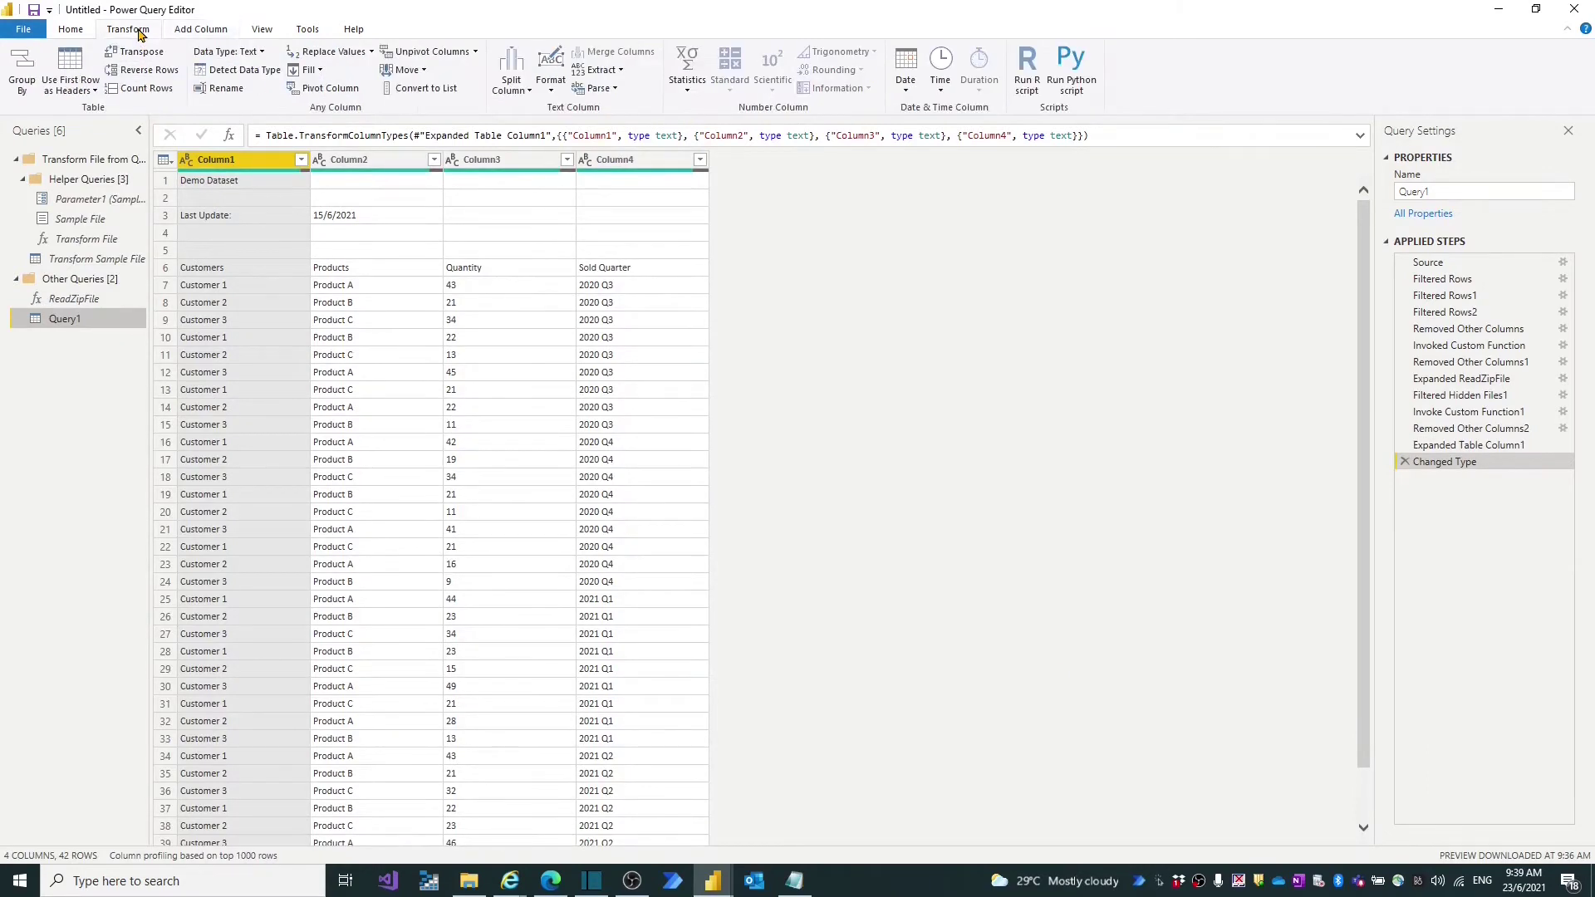
{"action": "left_click", "coordinate": [75, 34]}
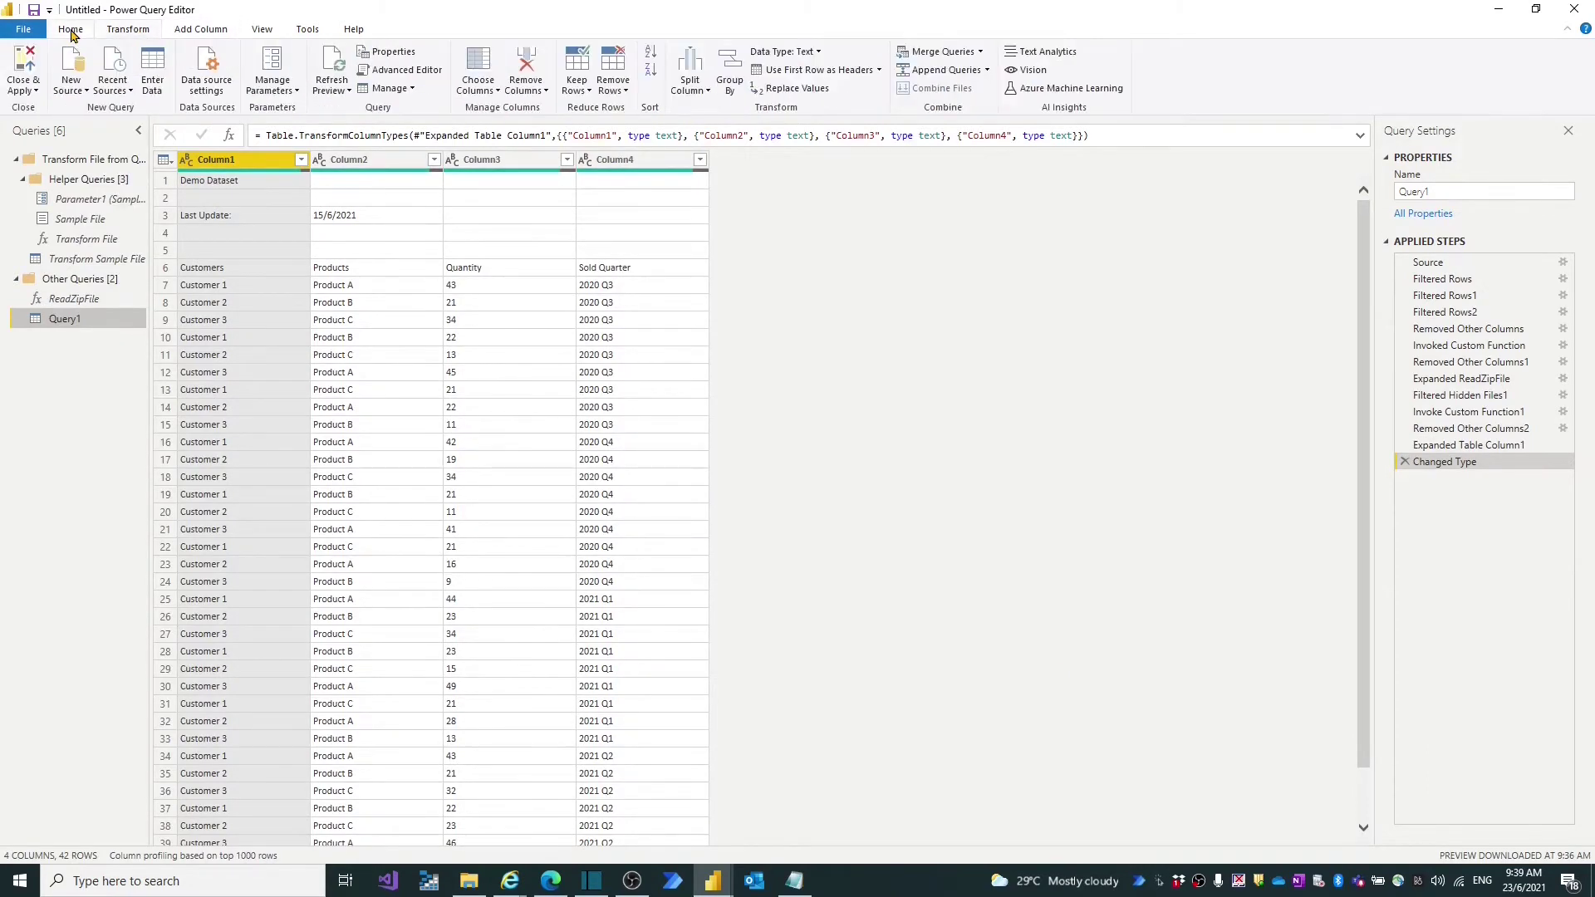
{"action": "left_click", "coordinate": [625, 89]}
{"action": "left_click", "coordinate": [662, 109]}
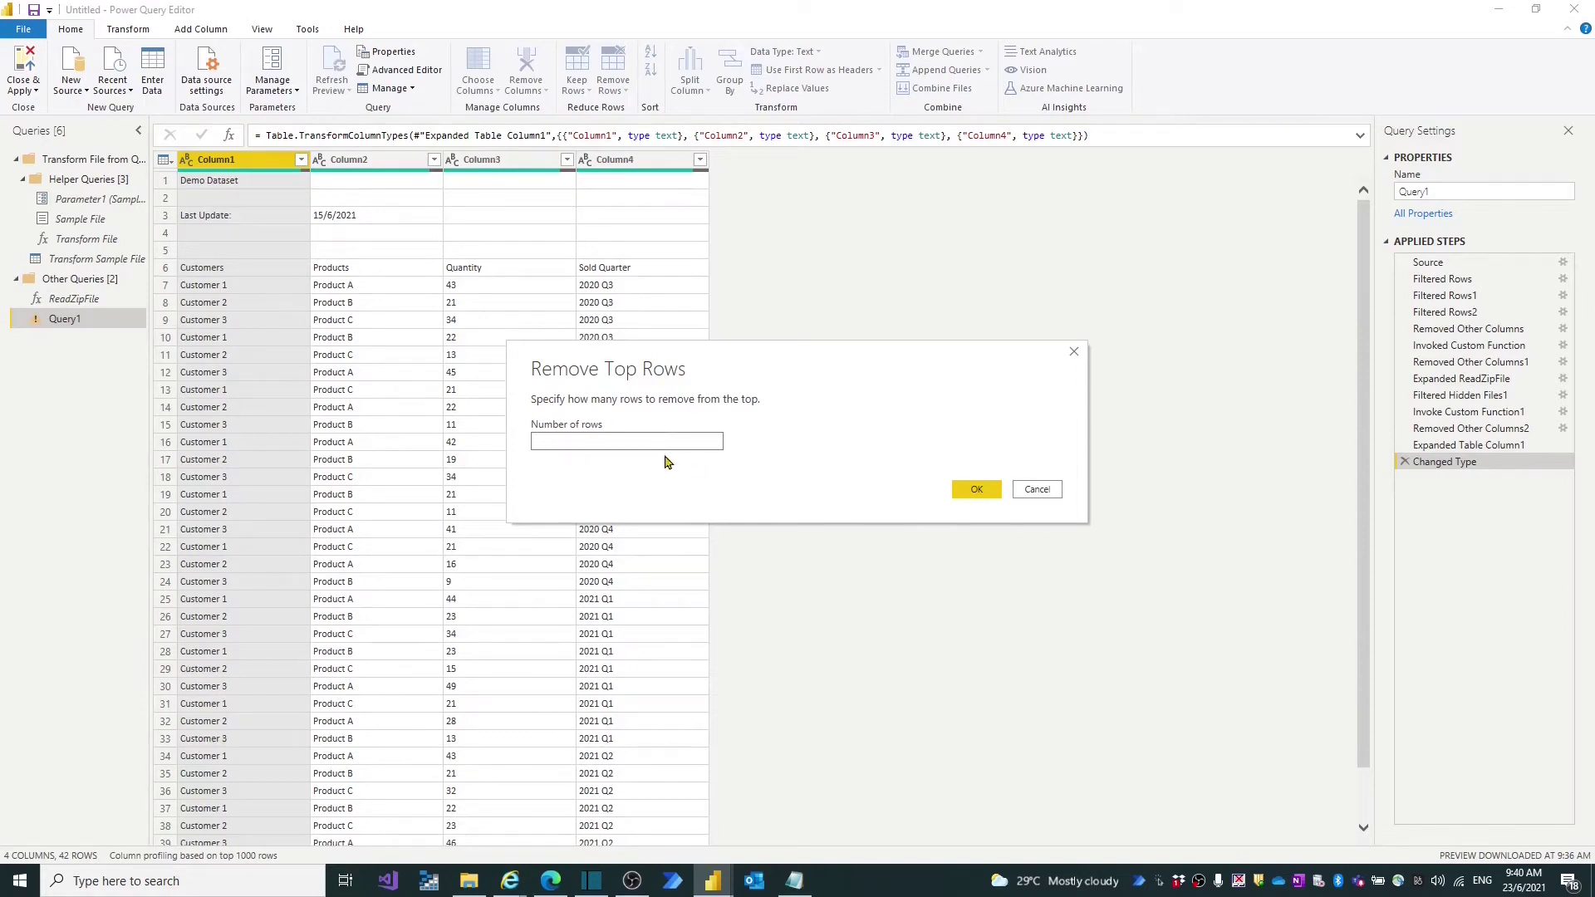
{"action": "type", "text": "5"}
{"action": "left_click", "coordinate": [990, 491]}
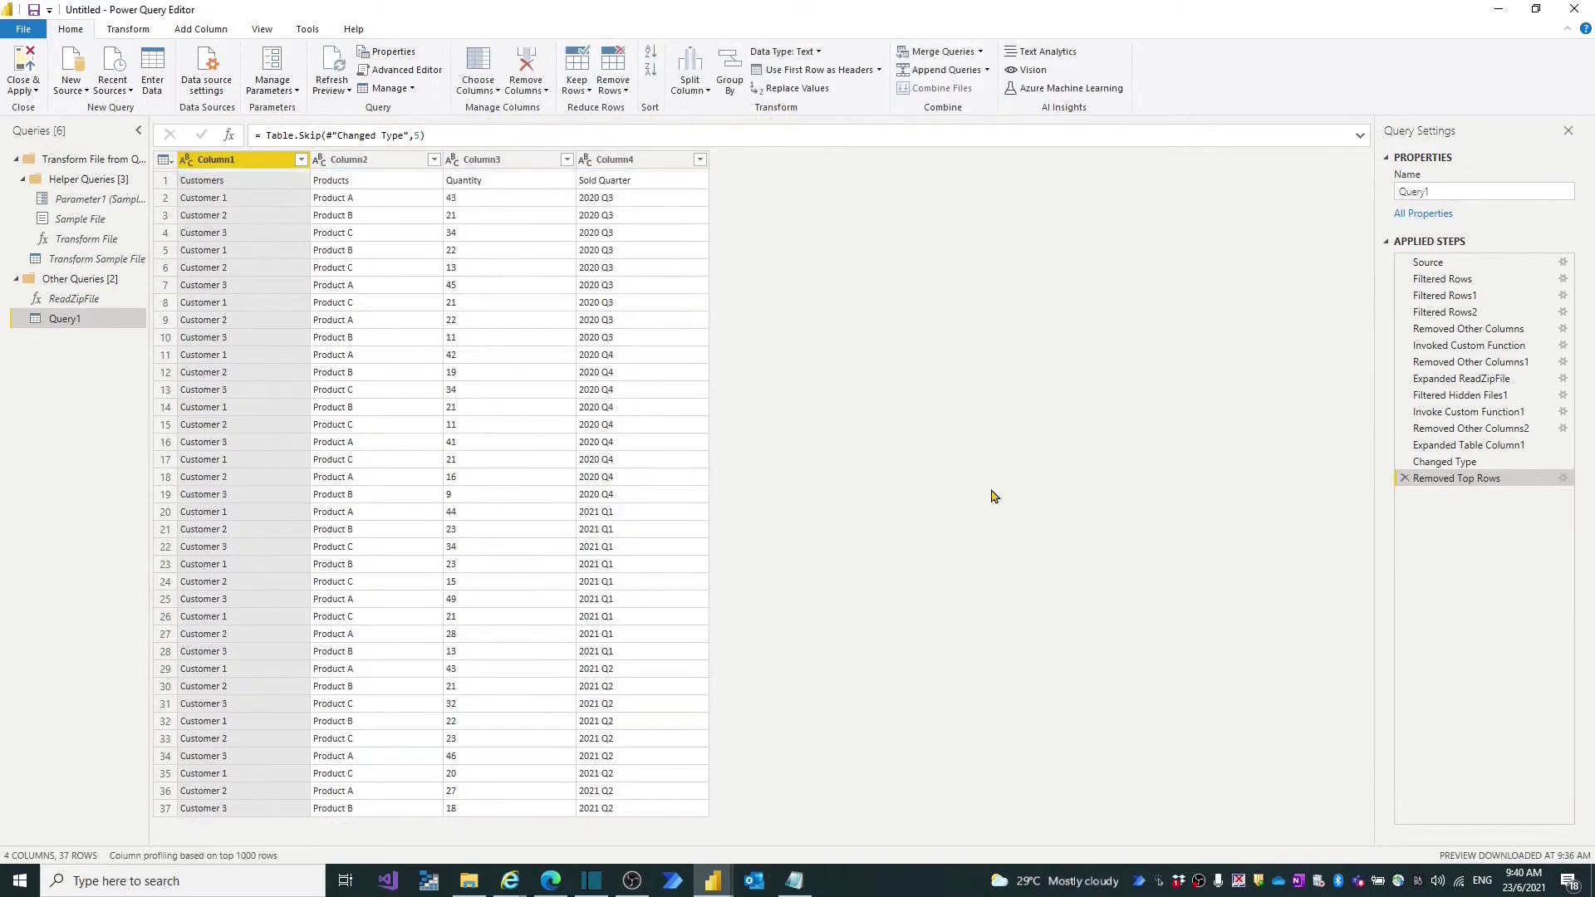
- Use the first row (Customers, Products, Quantity, Sold Quarter) as column headers
{"action": "left_click", "coordinate": [131, 31]}
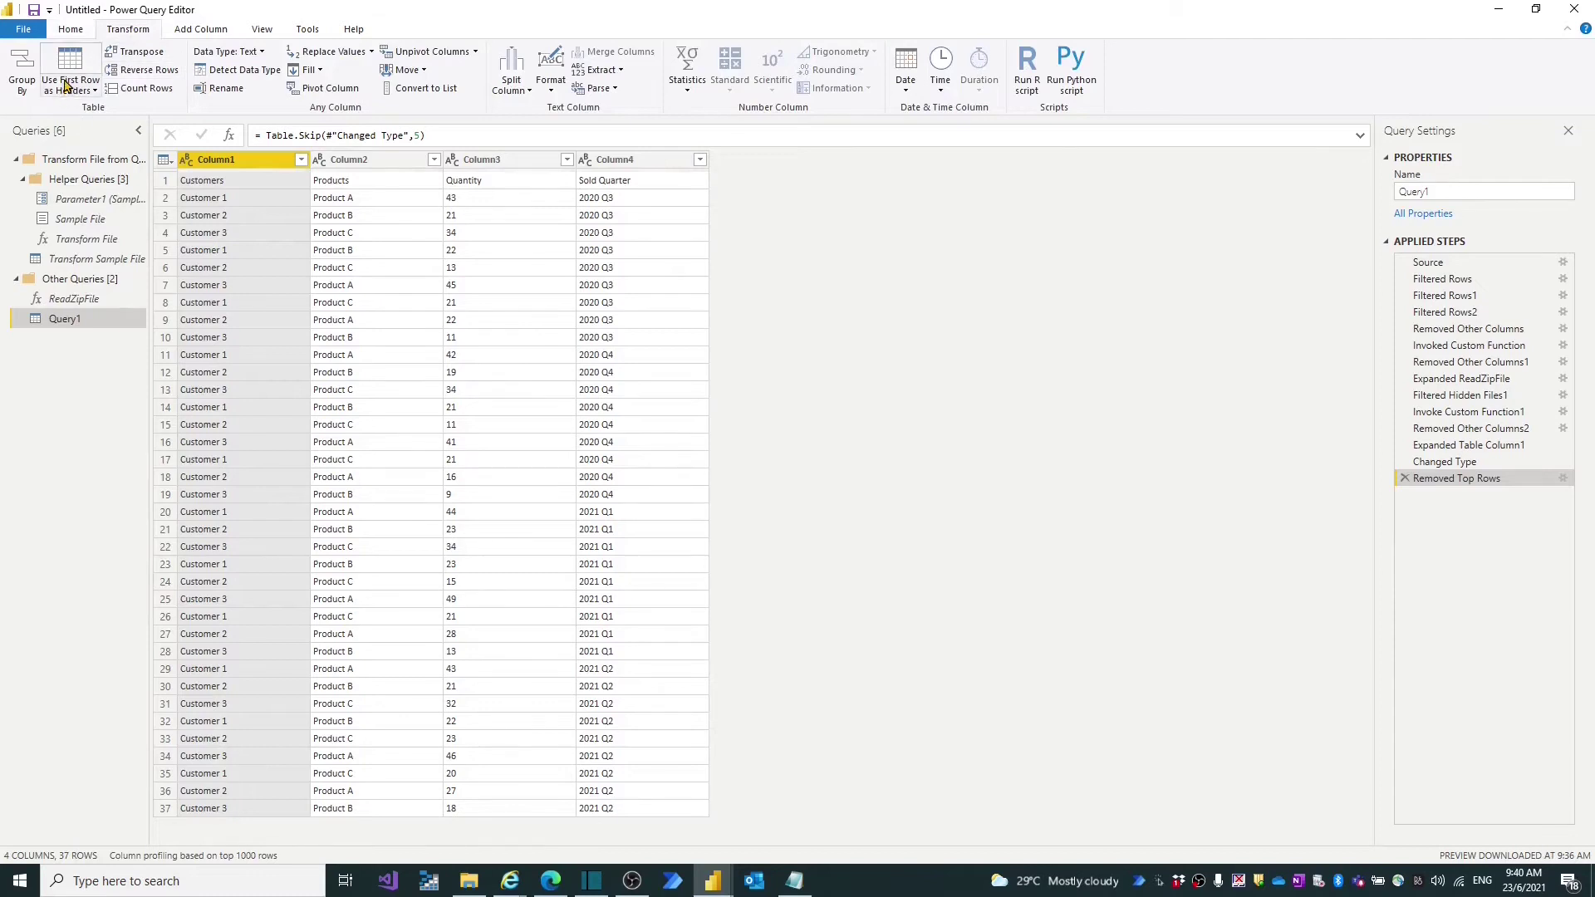
{"action": "left_click", "coordinate": [73, 88]}
{"action": "left_click", "coordinate": [86, 108]}
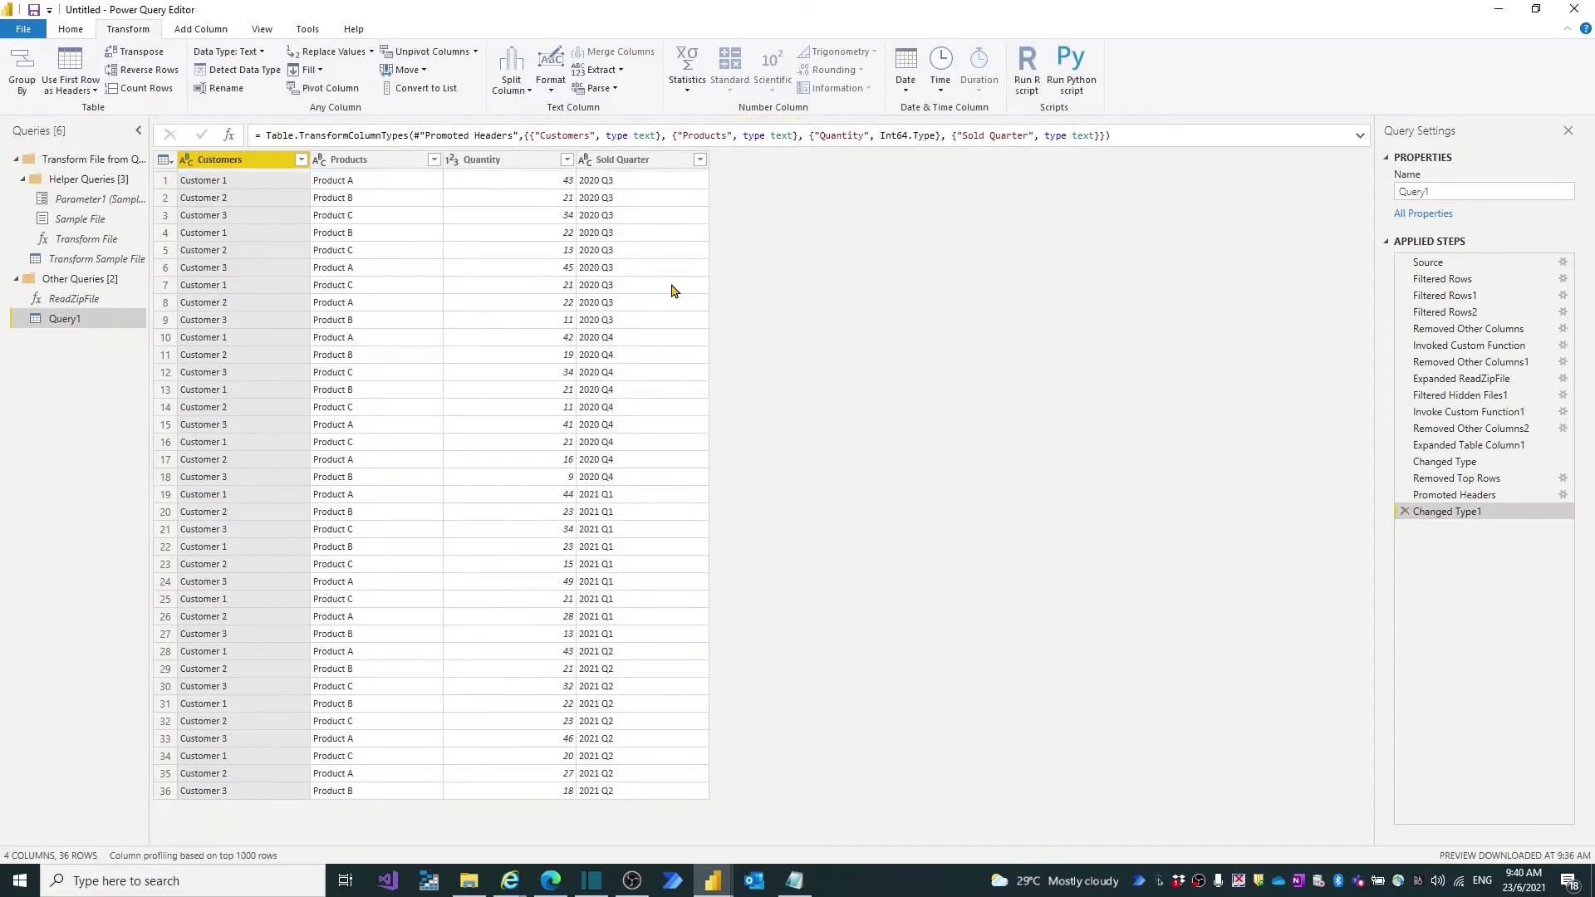
{"action": "left_click", "coordinate": [1526, 192]}
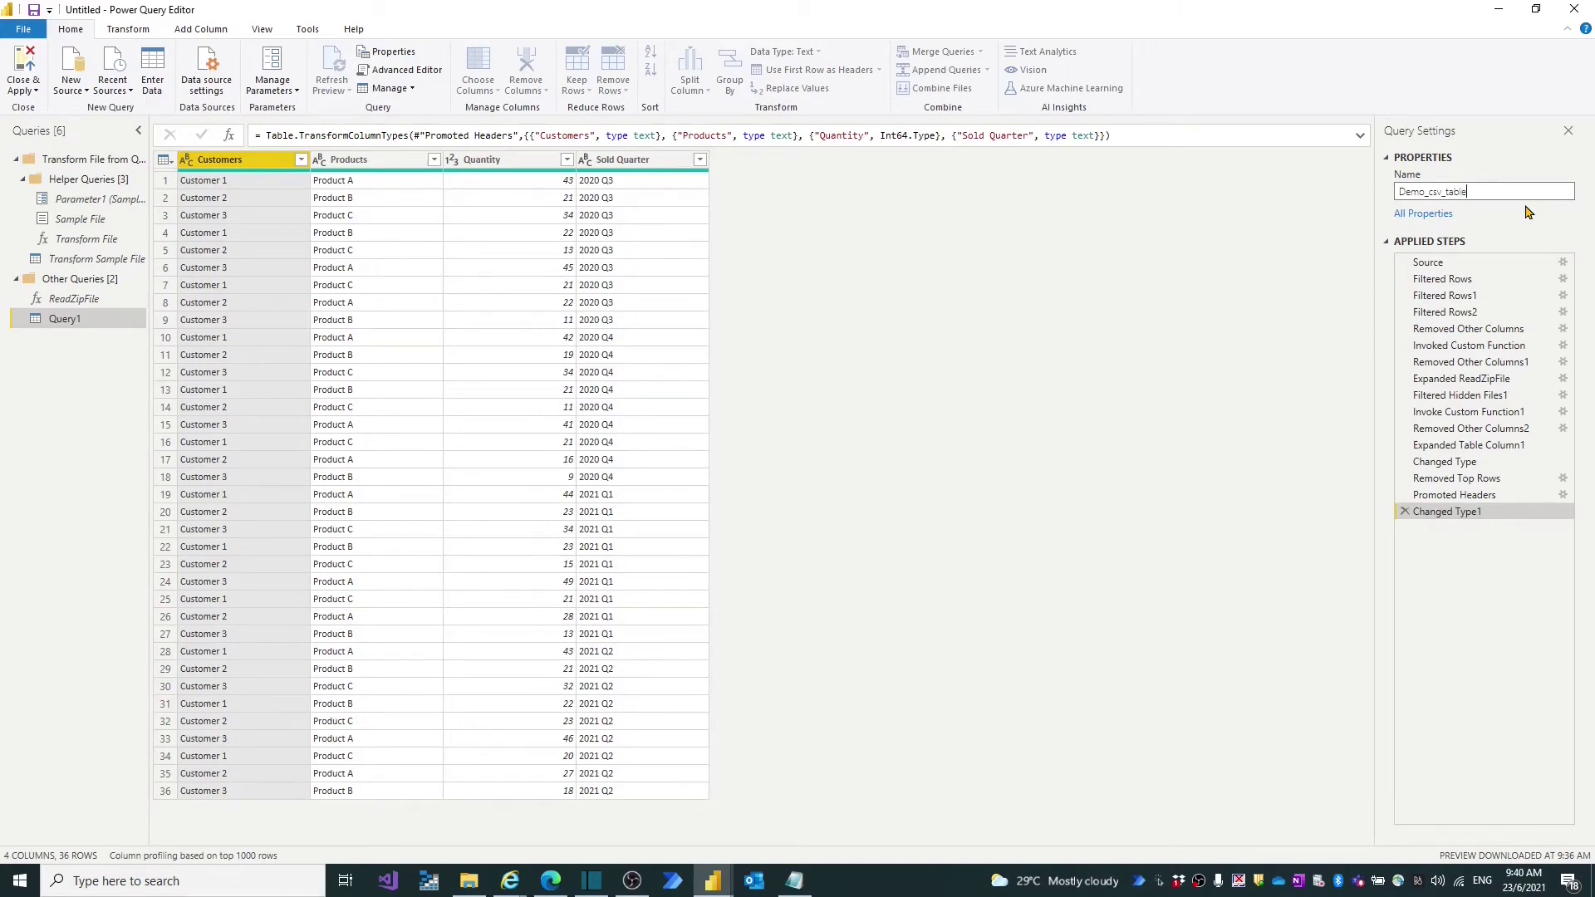
- Load the Demo_csv_table query into the report with Close & Apply
{"action": "left_click", "coordinate": [25, 91]}
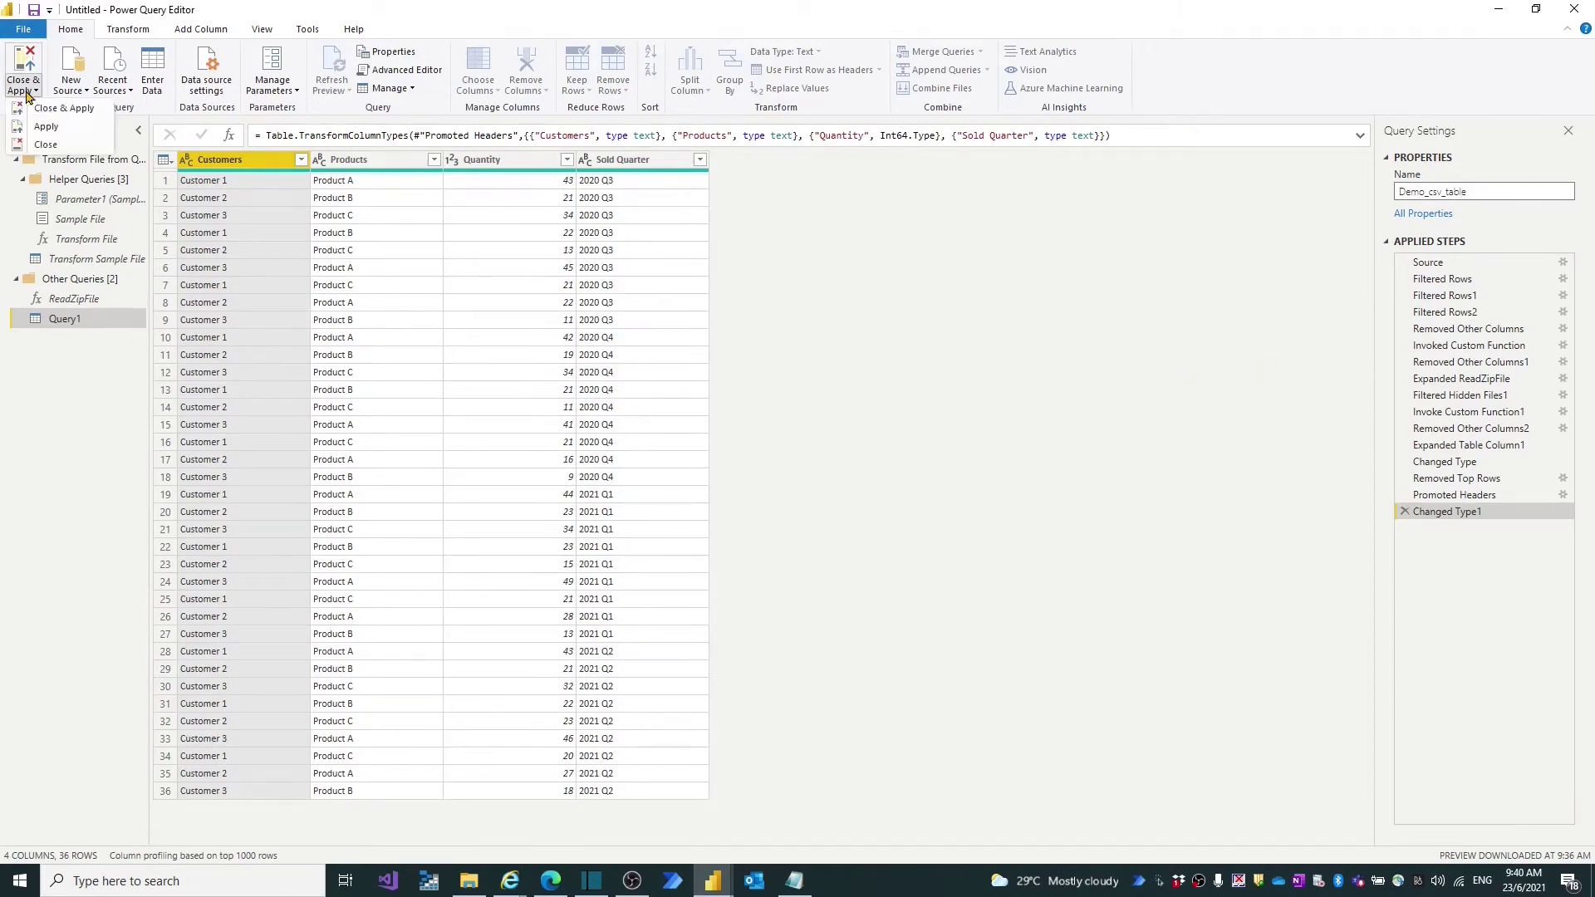
{"action": "left_click", "coordinate": [54, 109]}
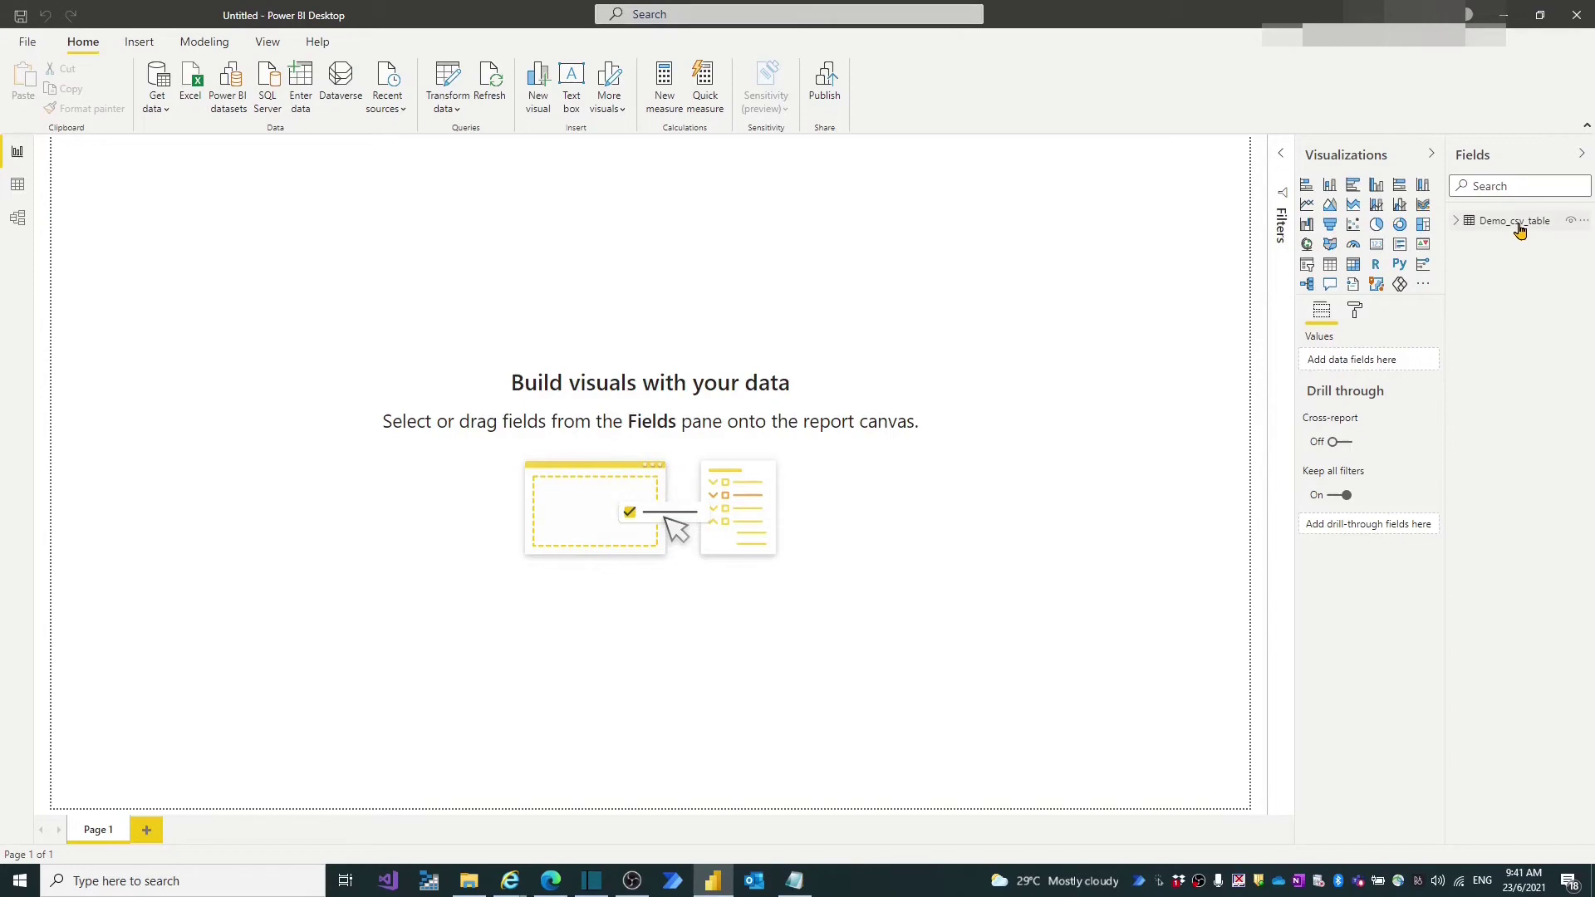
{"action": "left_click", "coordinate": [17, 183]}
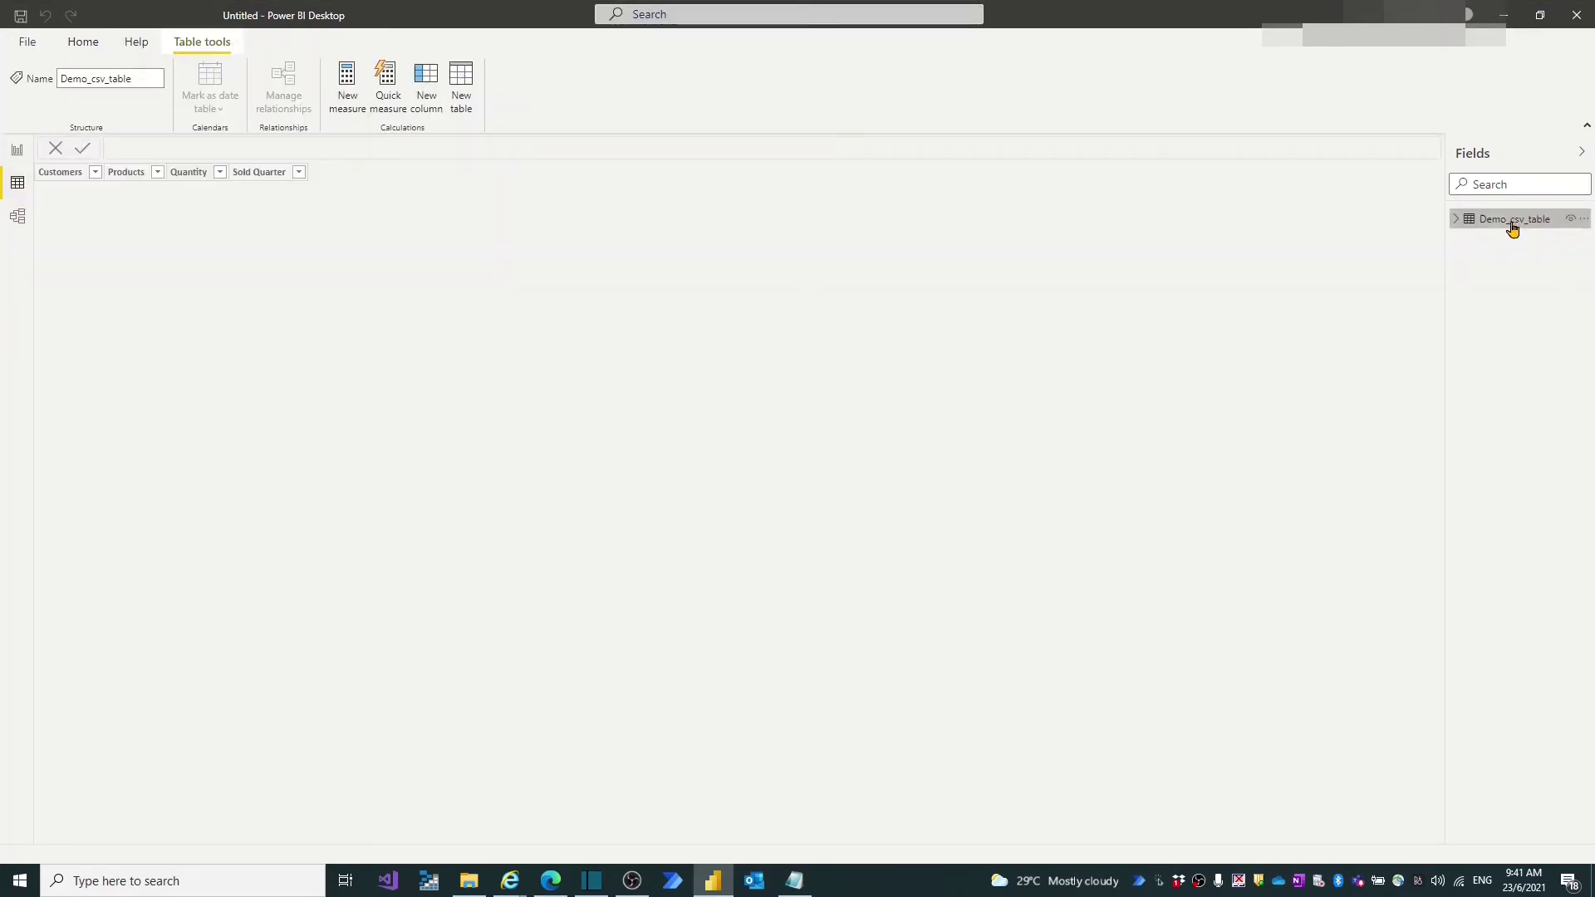
{"action": "left_click", "coordinate": [1511, 228]}
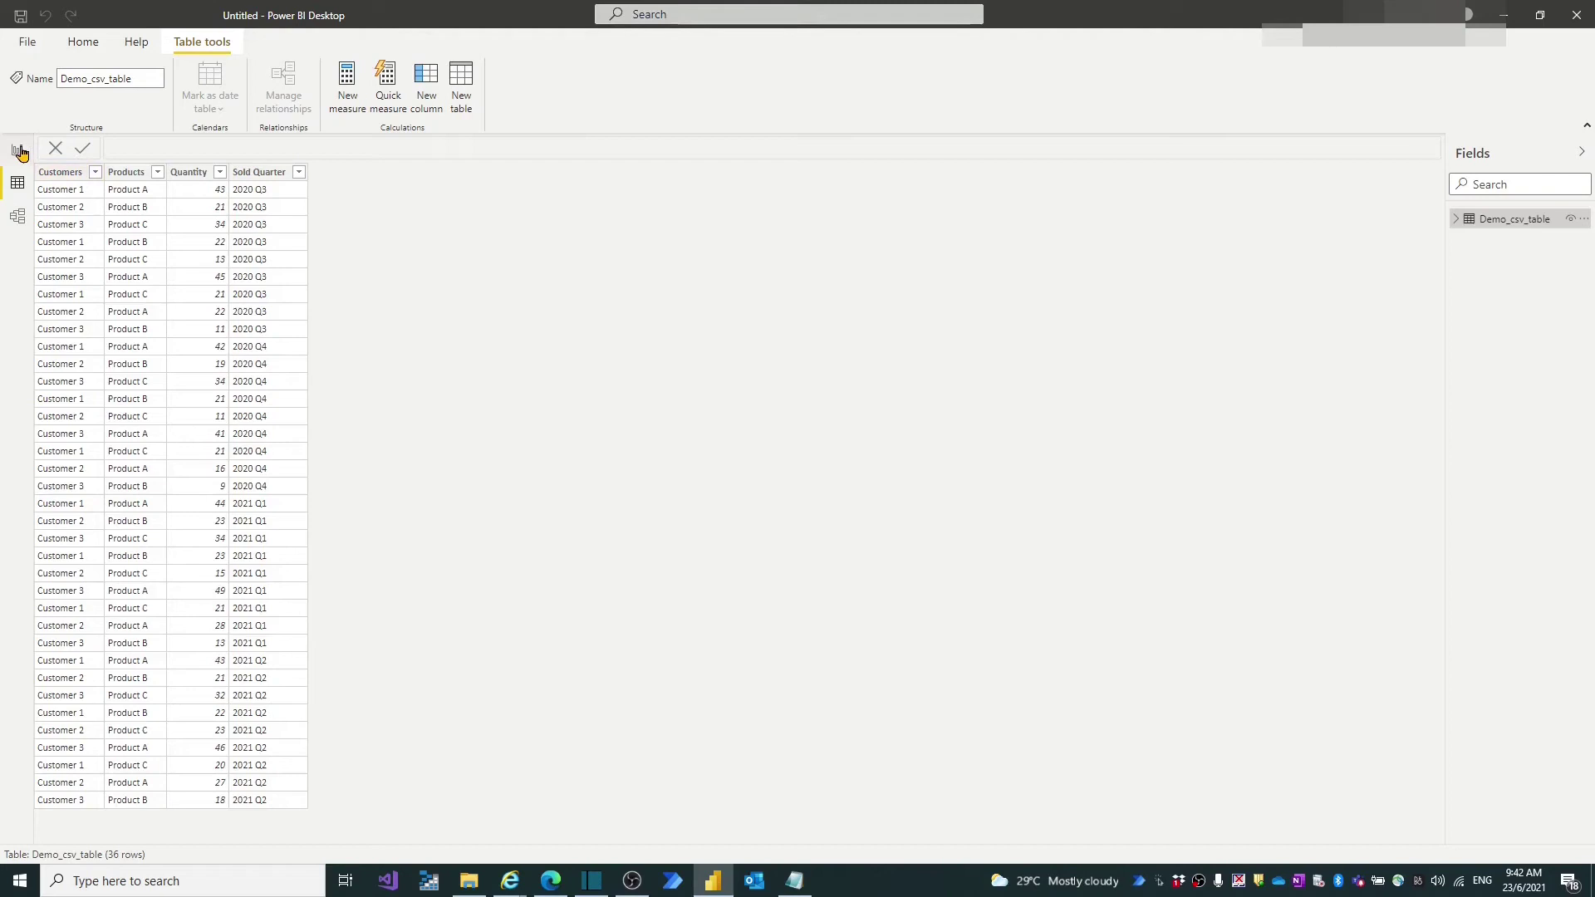
{"action": "left_click", "coordinate": [18, 152]}
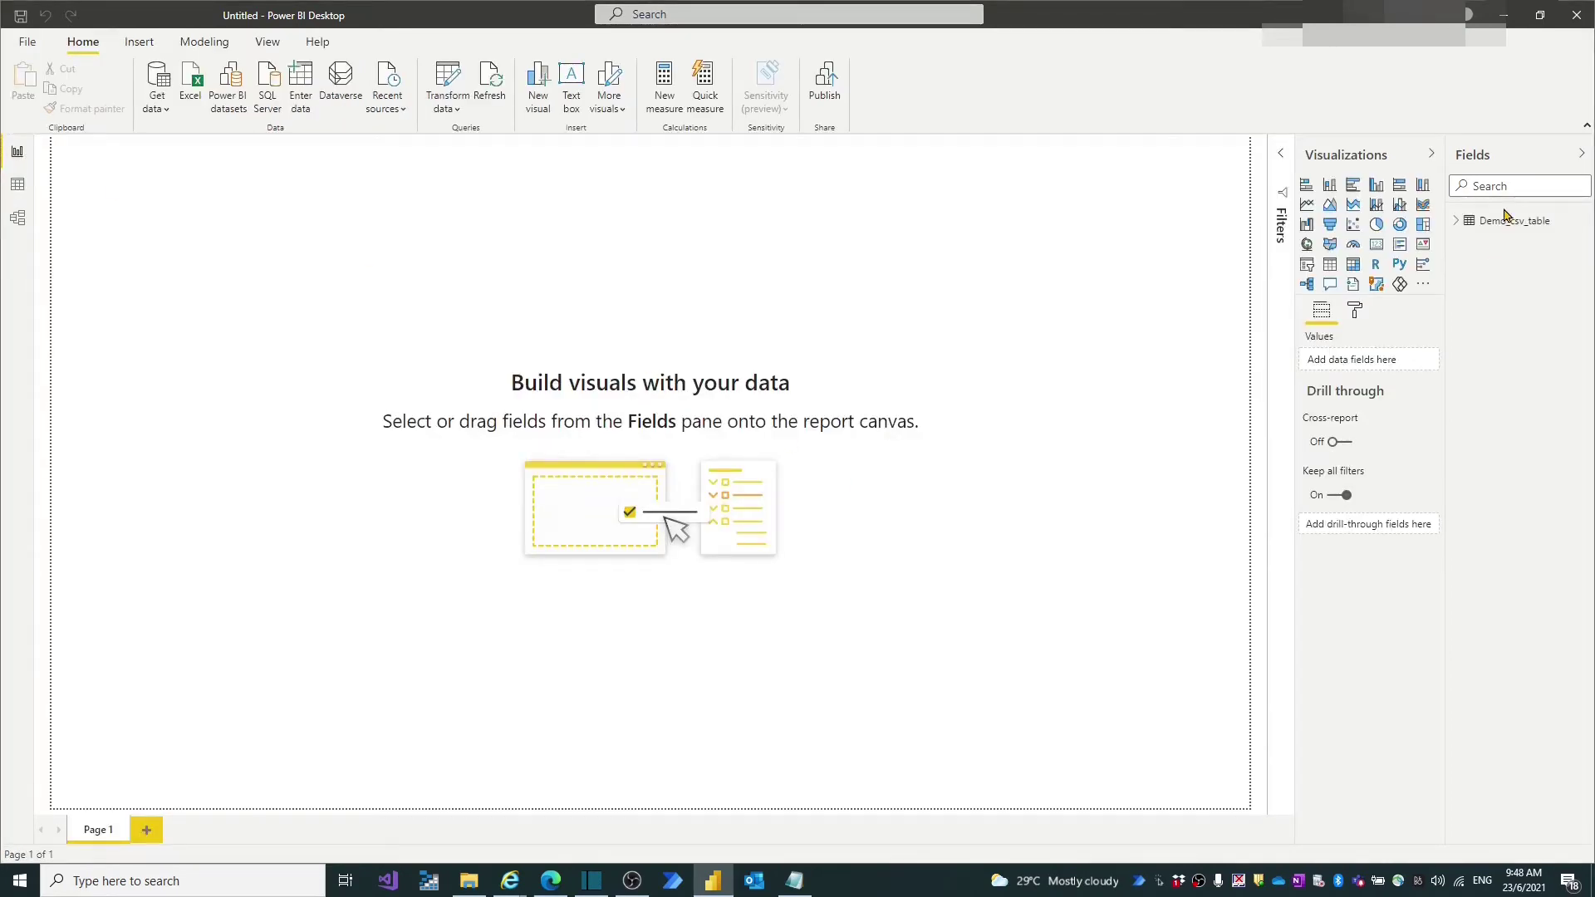
- Duplicate the Demo_csv_table query and delete the copy's Changed Type1 and Promoted Headers steps
{"action": "right_click", "coordinate": [1500, 221]}
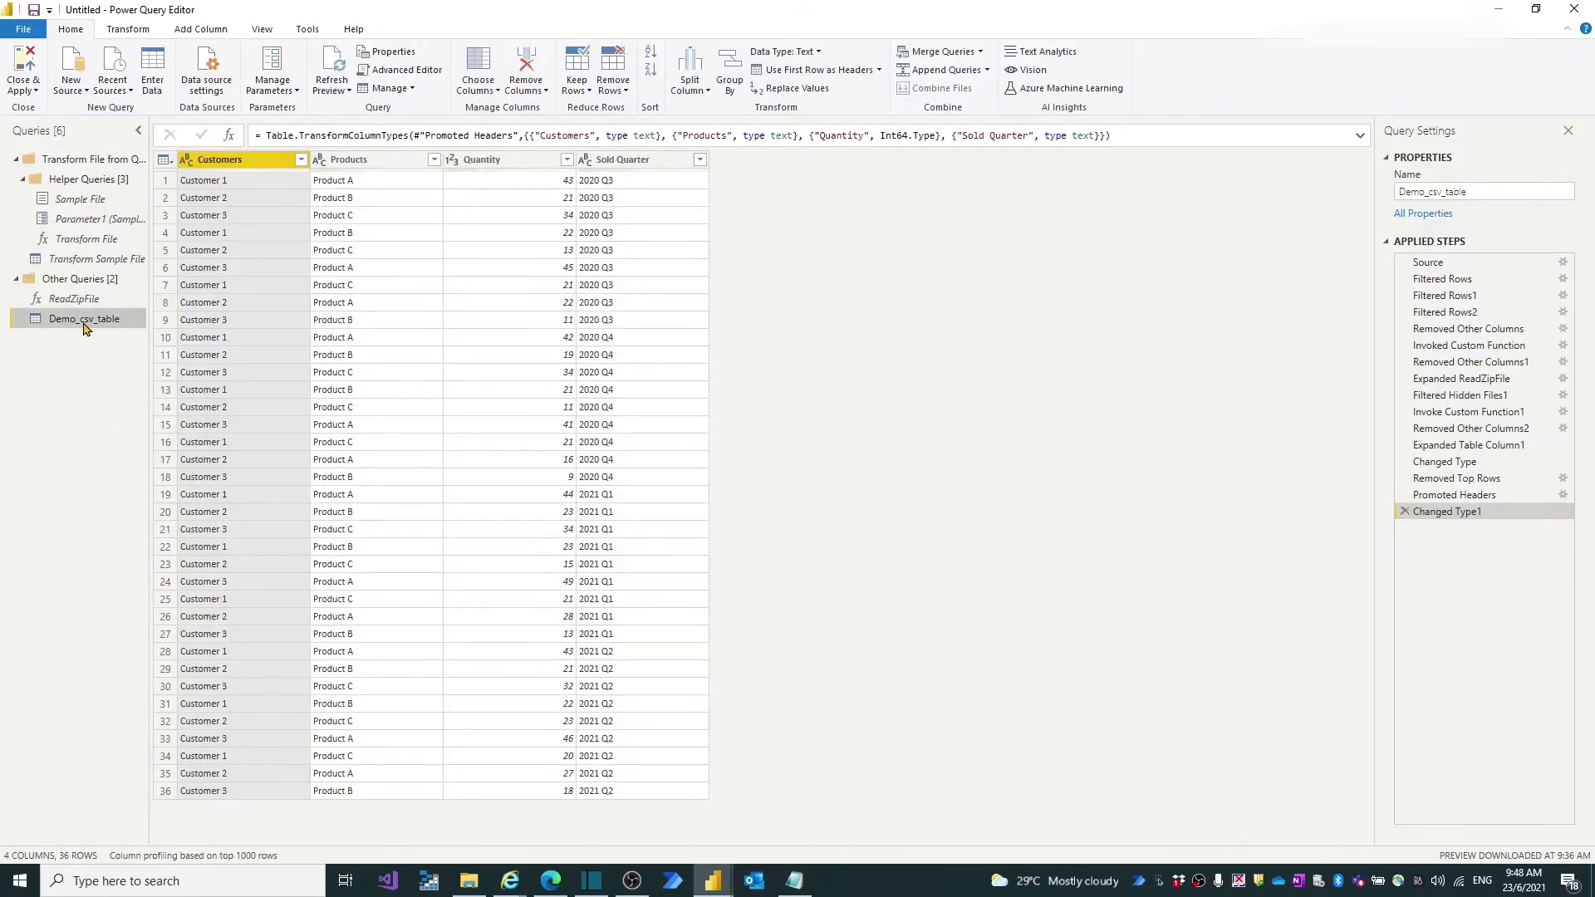
{"action": "right_click", "coordinate": [86, 329]}
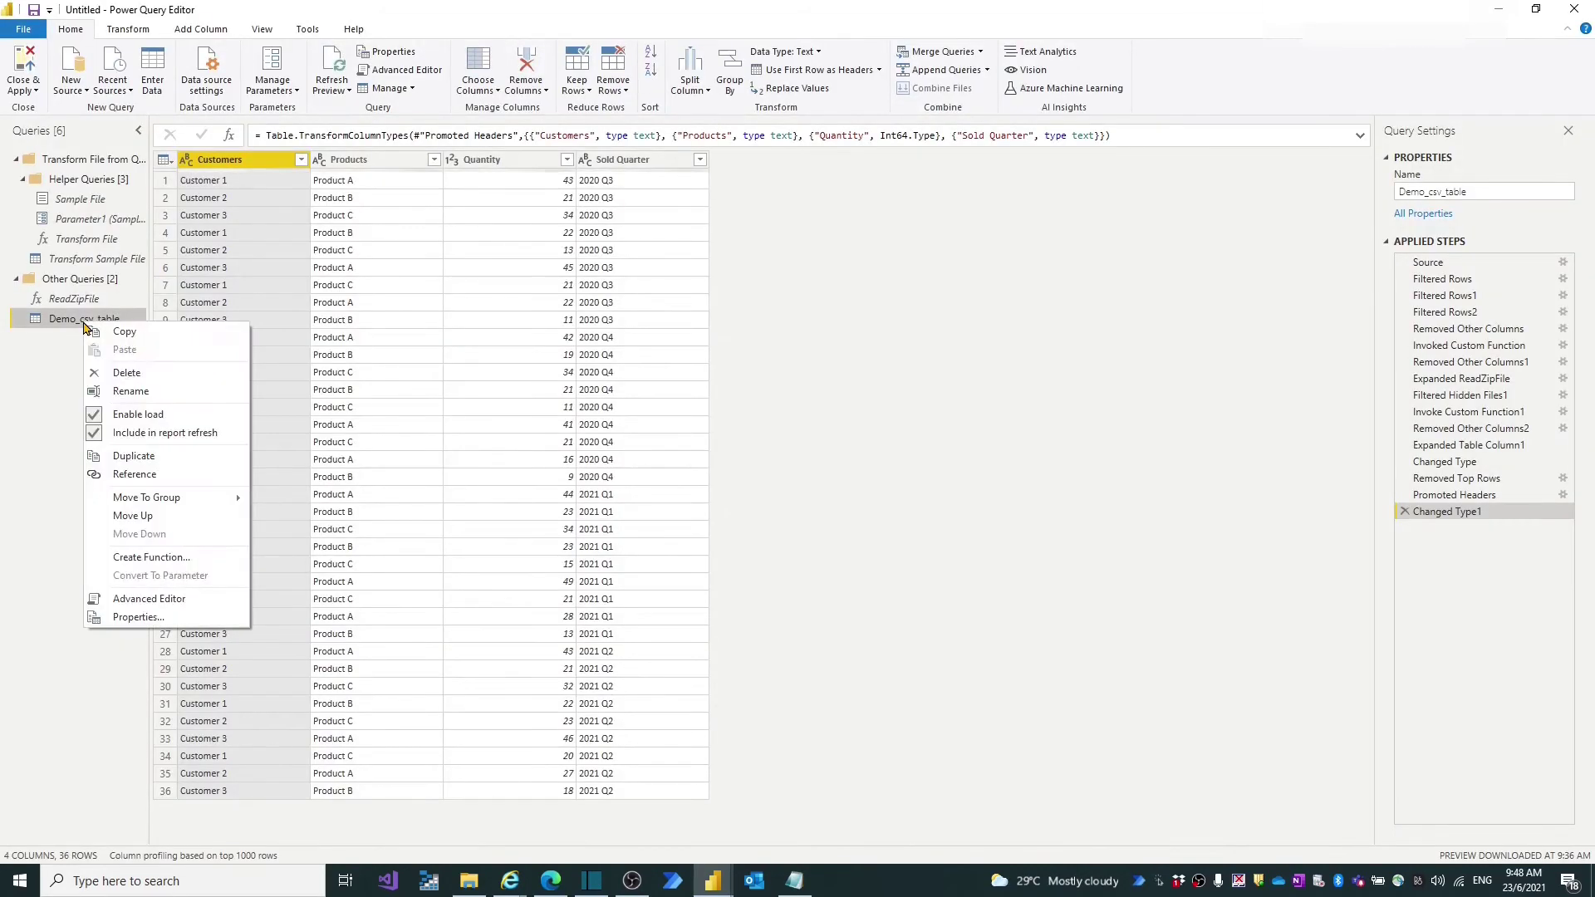
{"action": "left_click", "coordinate": [137, 458]}
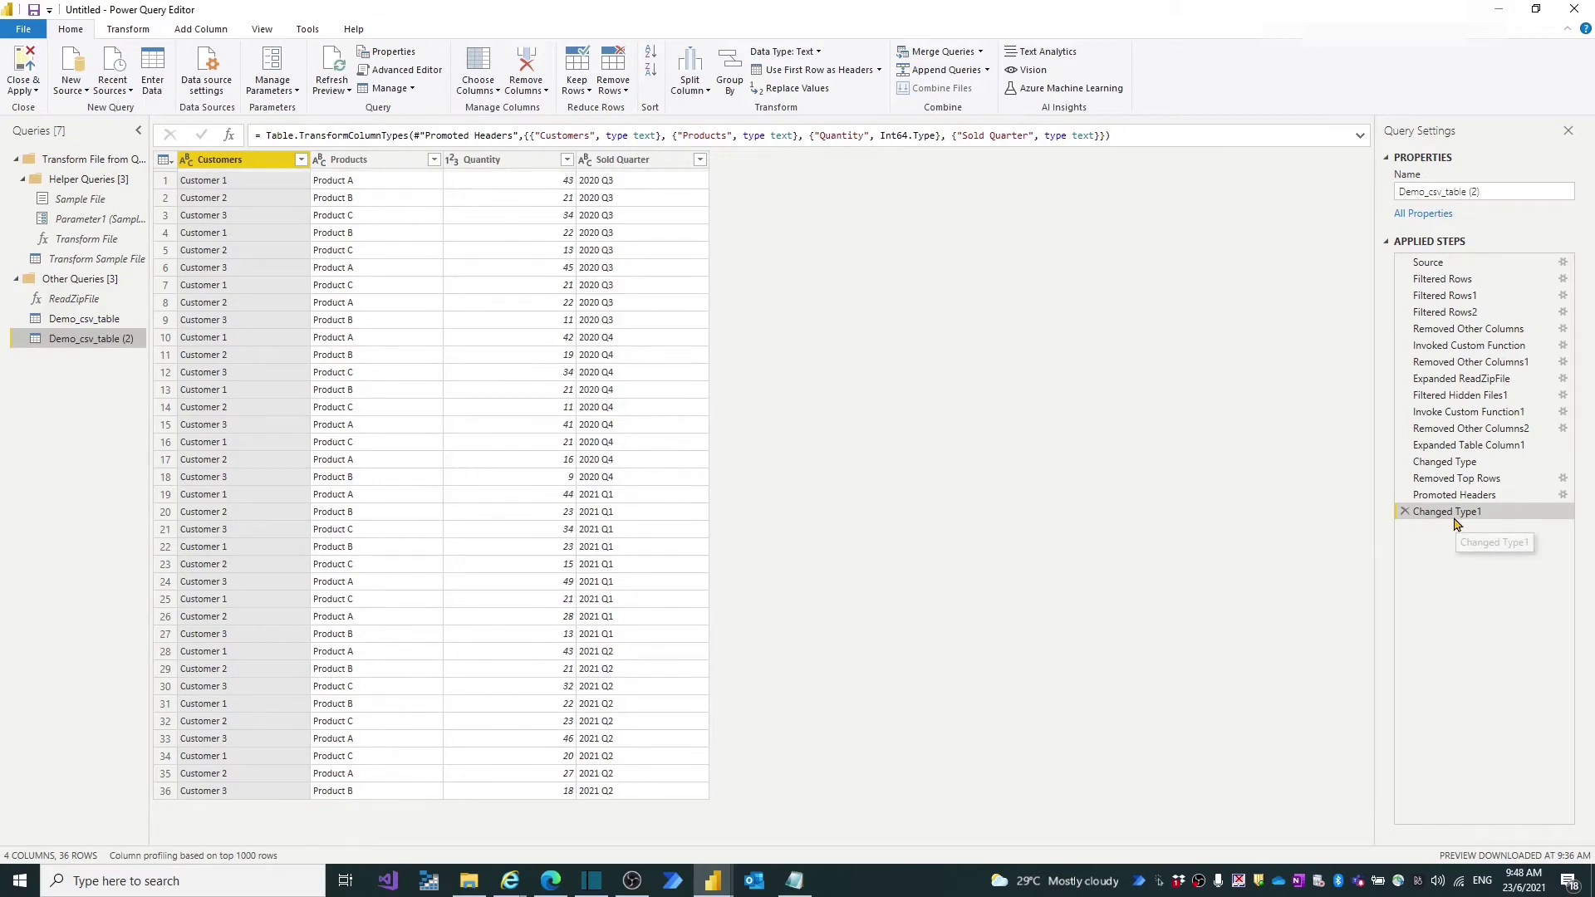
{"action": "left_click", "coordinate": [1405, 512]}
{"action": "left_click", "coordinate": [1405, 496]}
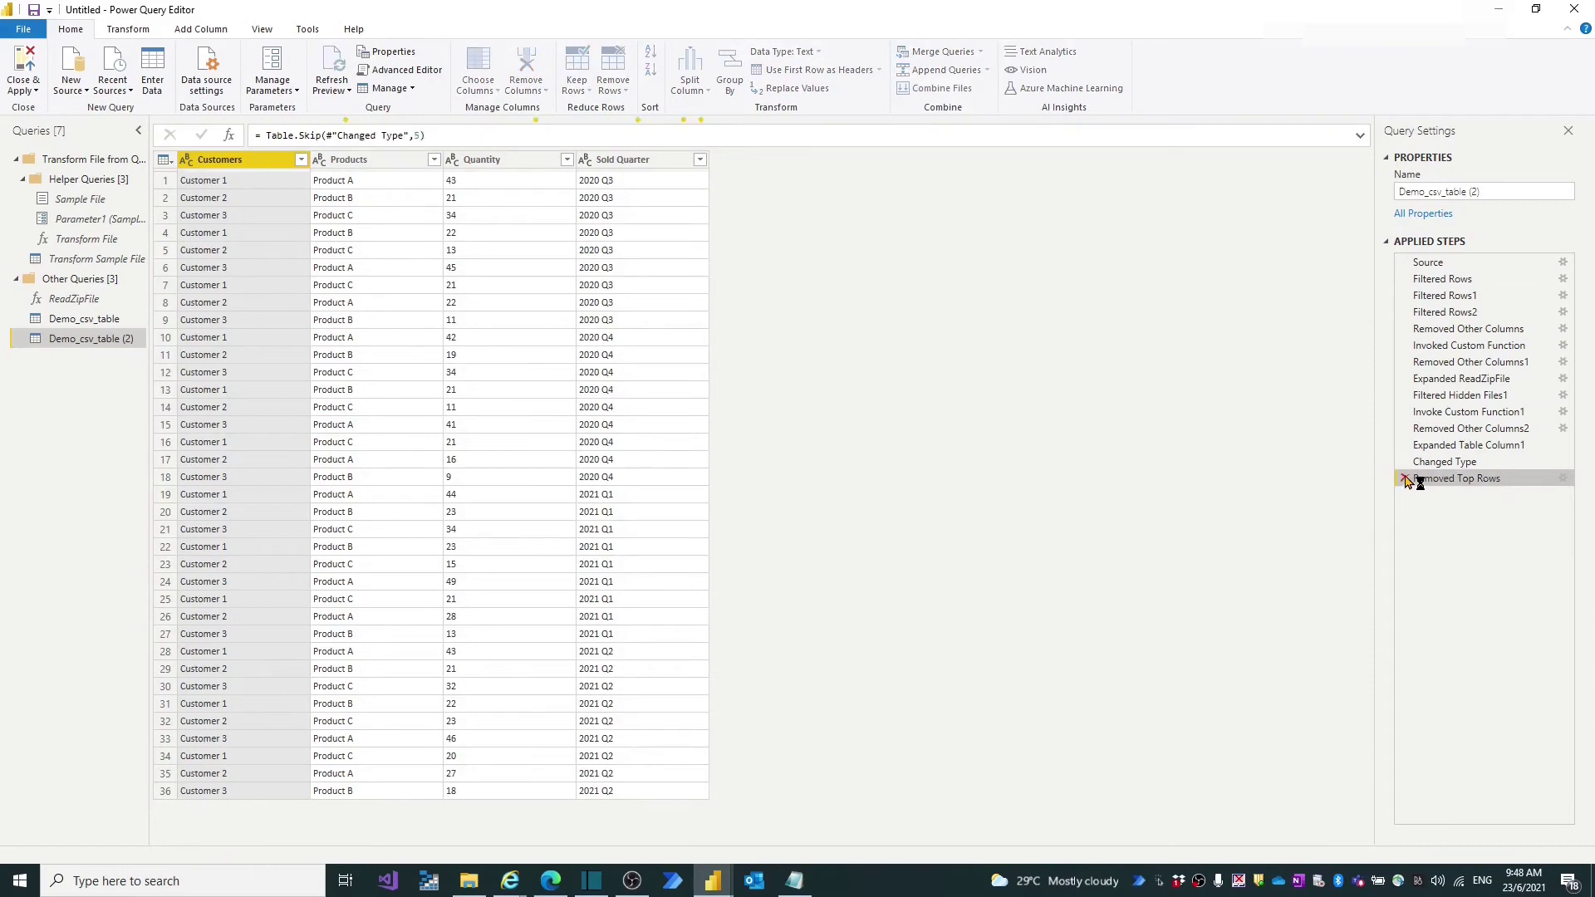
- Delete the Removed Top Rows step and keep a range of 1 row starting at row 3
{"action": "left_click", "coordinate": [1404, 479]}
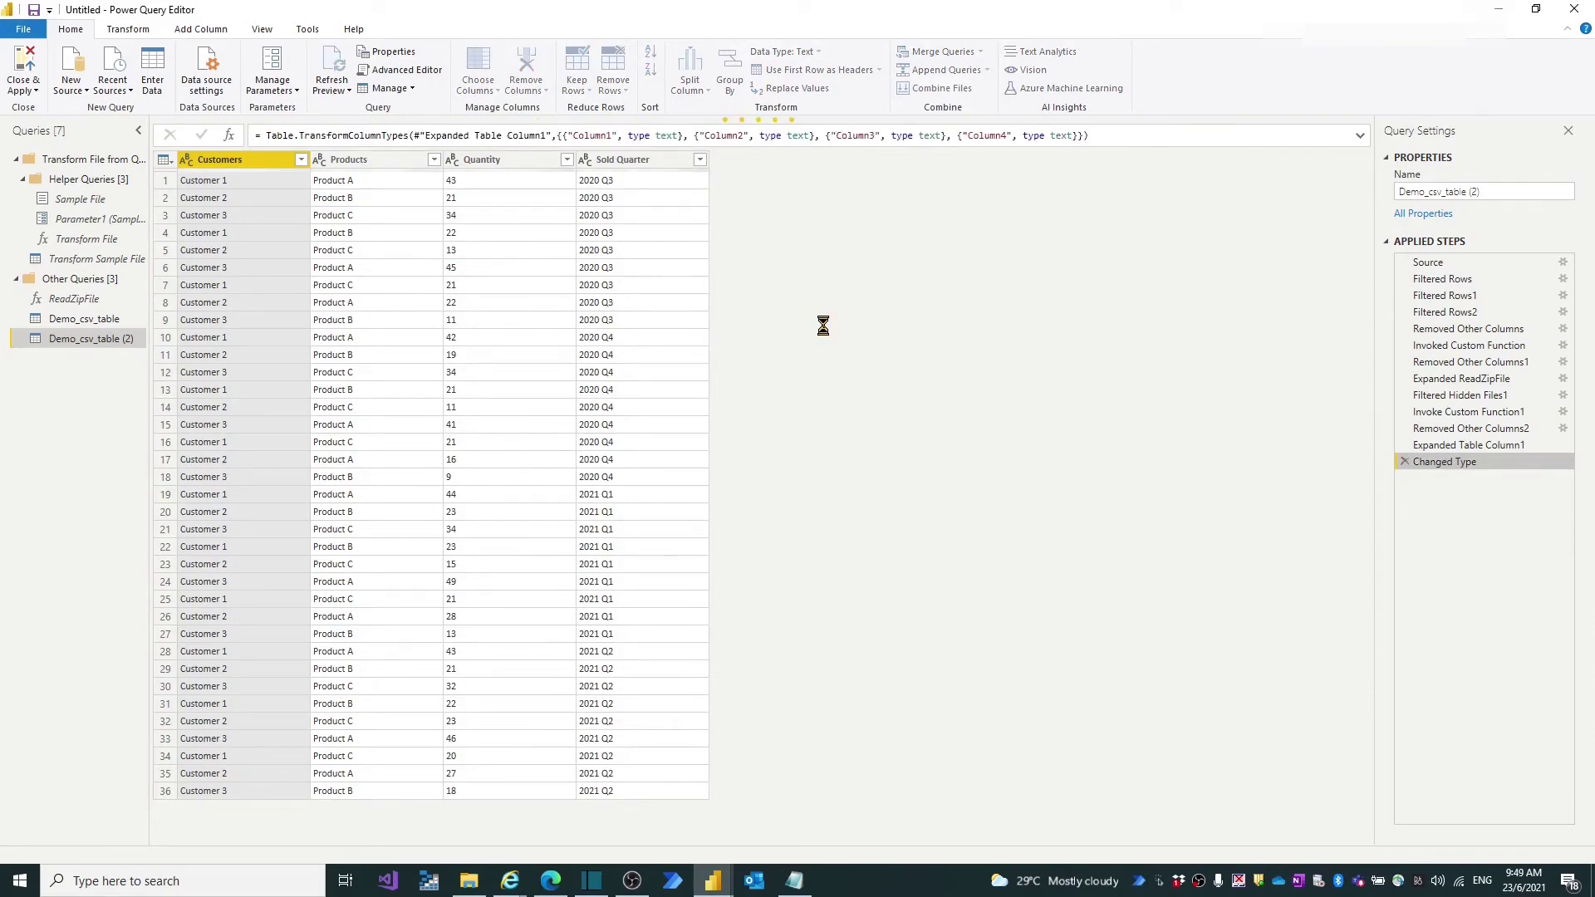
{"action": "left_click", "coordinate": [576, 75]}
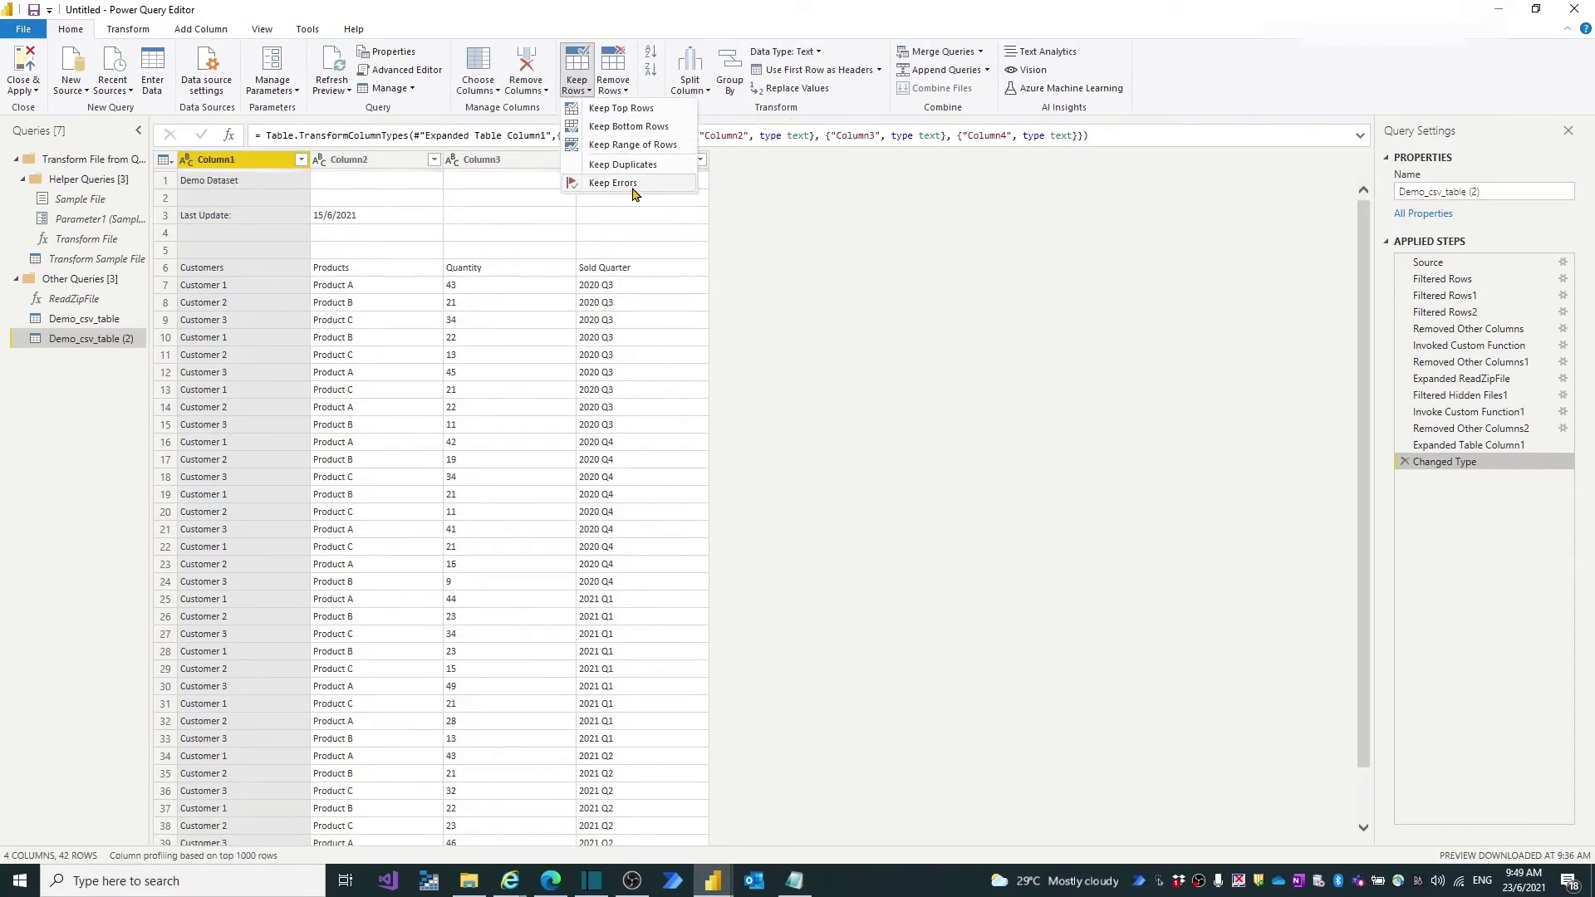
{"action": "left_click", "coordinate": [640, 144]}
{"action": "type", "text": "3"}
{"action": "left_click", "coordinate": [716, 458]}
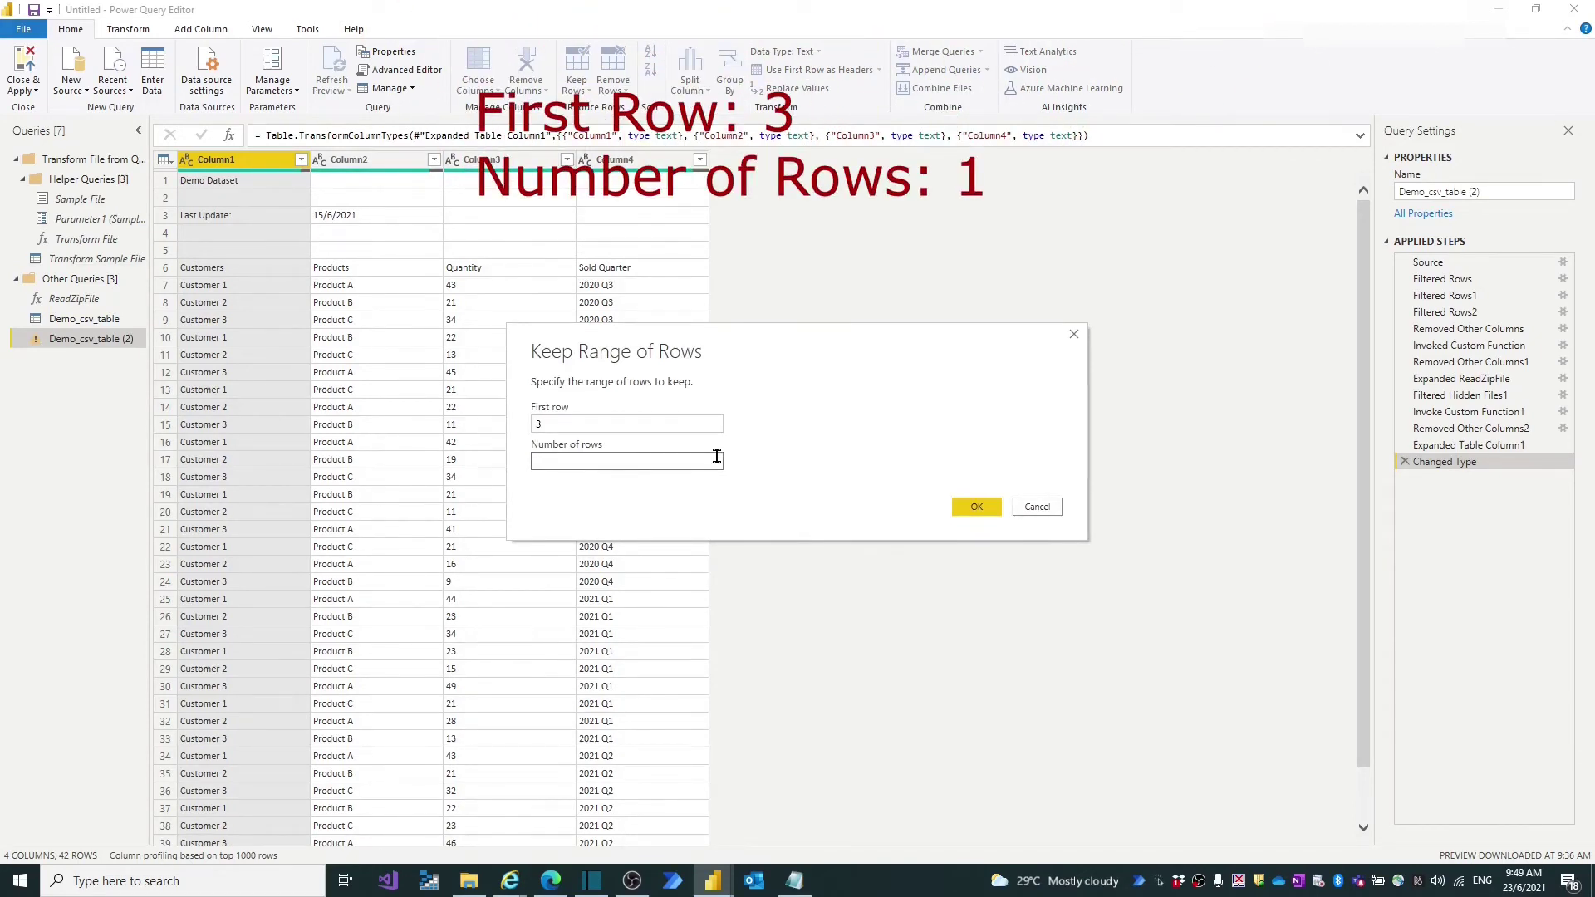
{"action": "type", "text": "1"}
{"action": "left_click", "coordinate": [972, 502]}
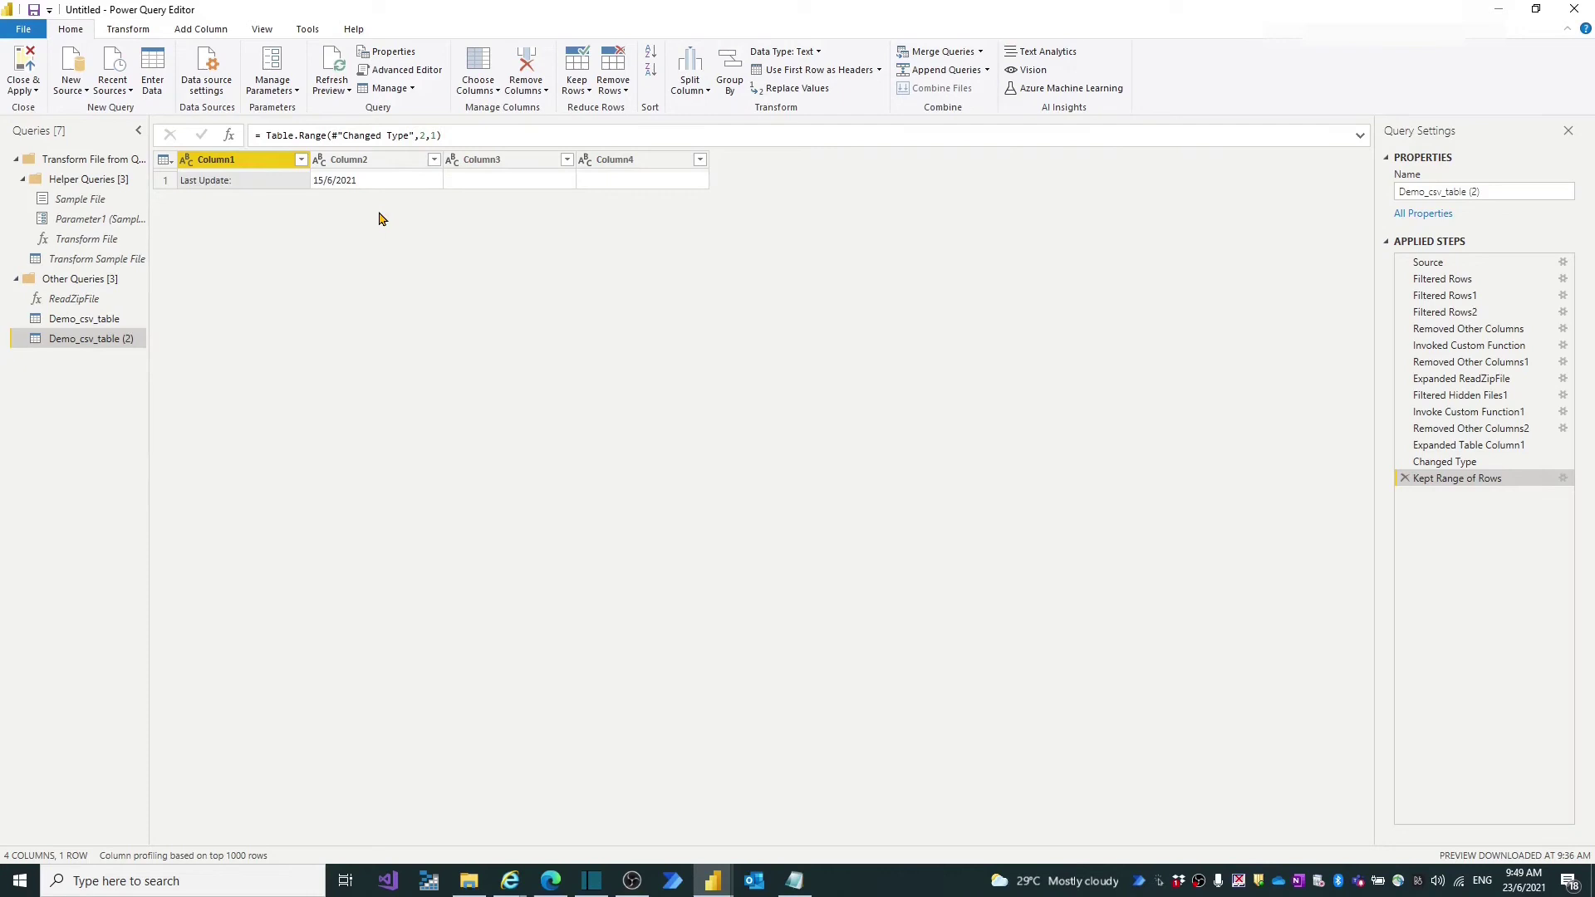
- Keep only Column1 and Column2 by removing all other columns
{"action": "left_click", "coordinate": [363, 162], "text": "ctrl"}
{"action": "right_click", "coordinate": [363, 162]}
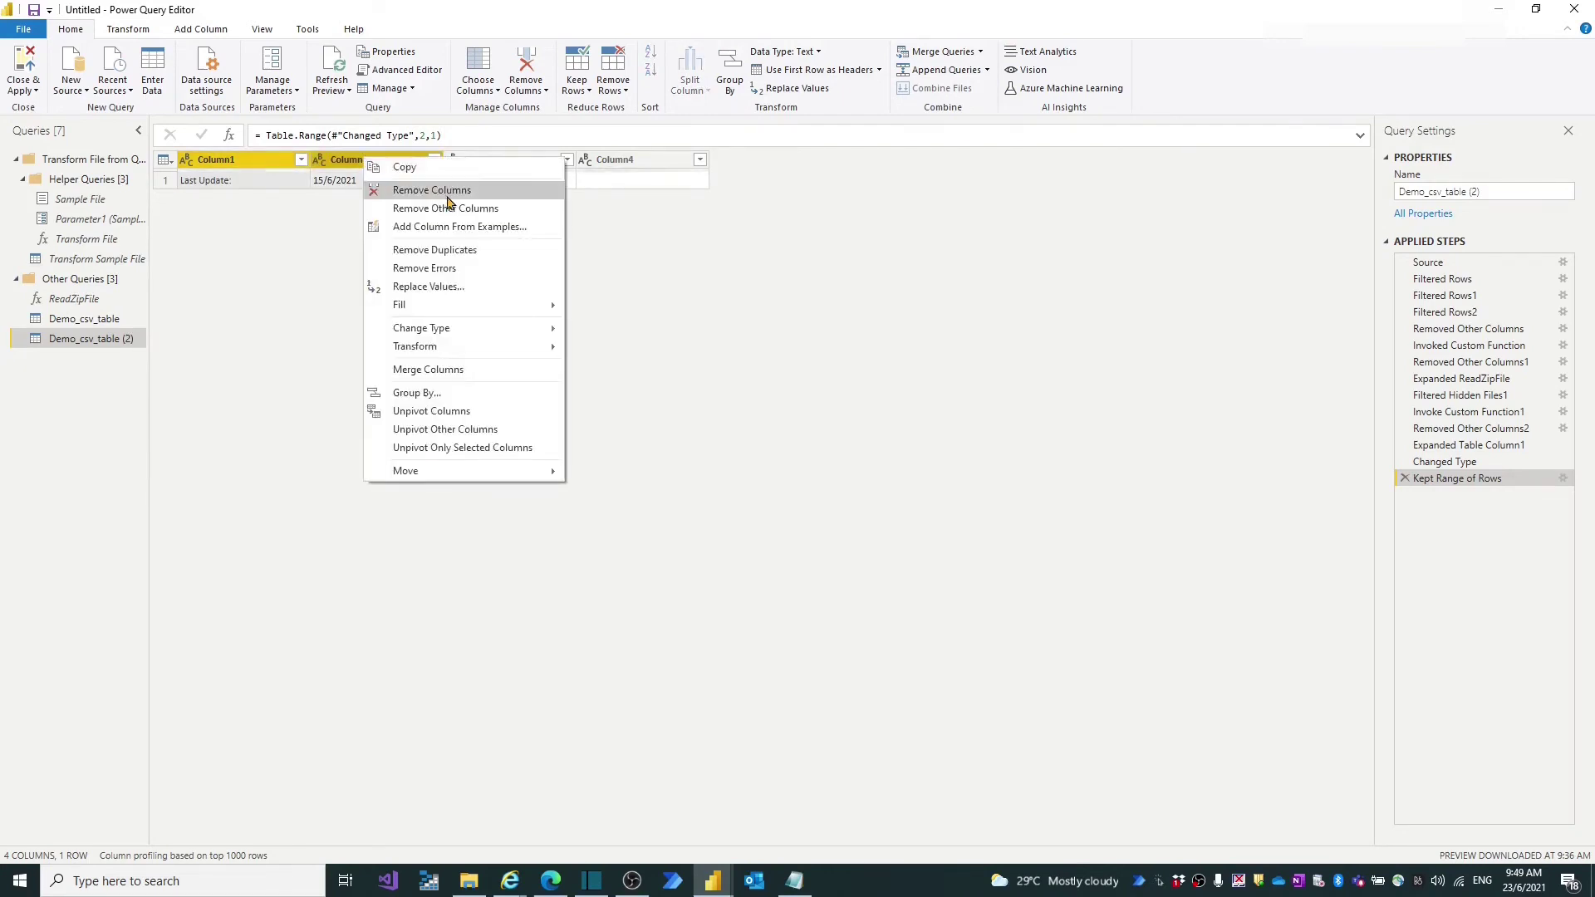
{"action": "left_click", "coordinate": [447, 208]}
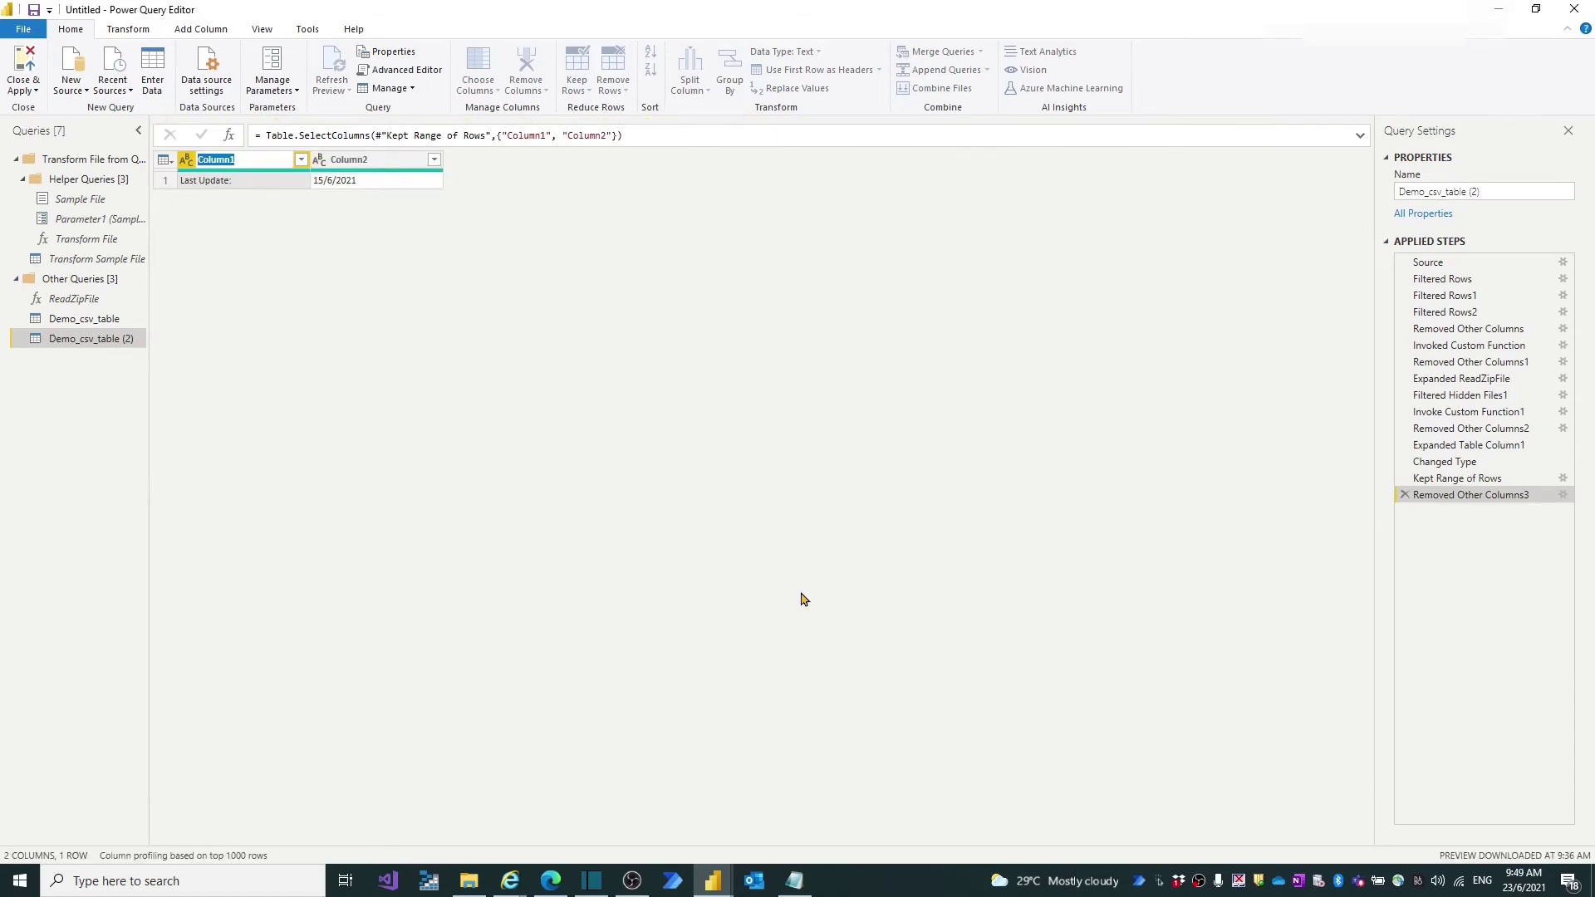
- Rename Column1 to Date Index and Column2 to Update Date
{"action": "type", "text": "D"}
{"action": "left_click", "coordinate": [374, 166]}
{"action": "right_click", "coordinate": [374, 169]}
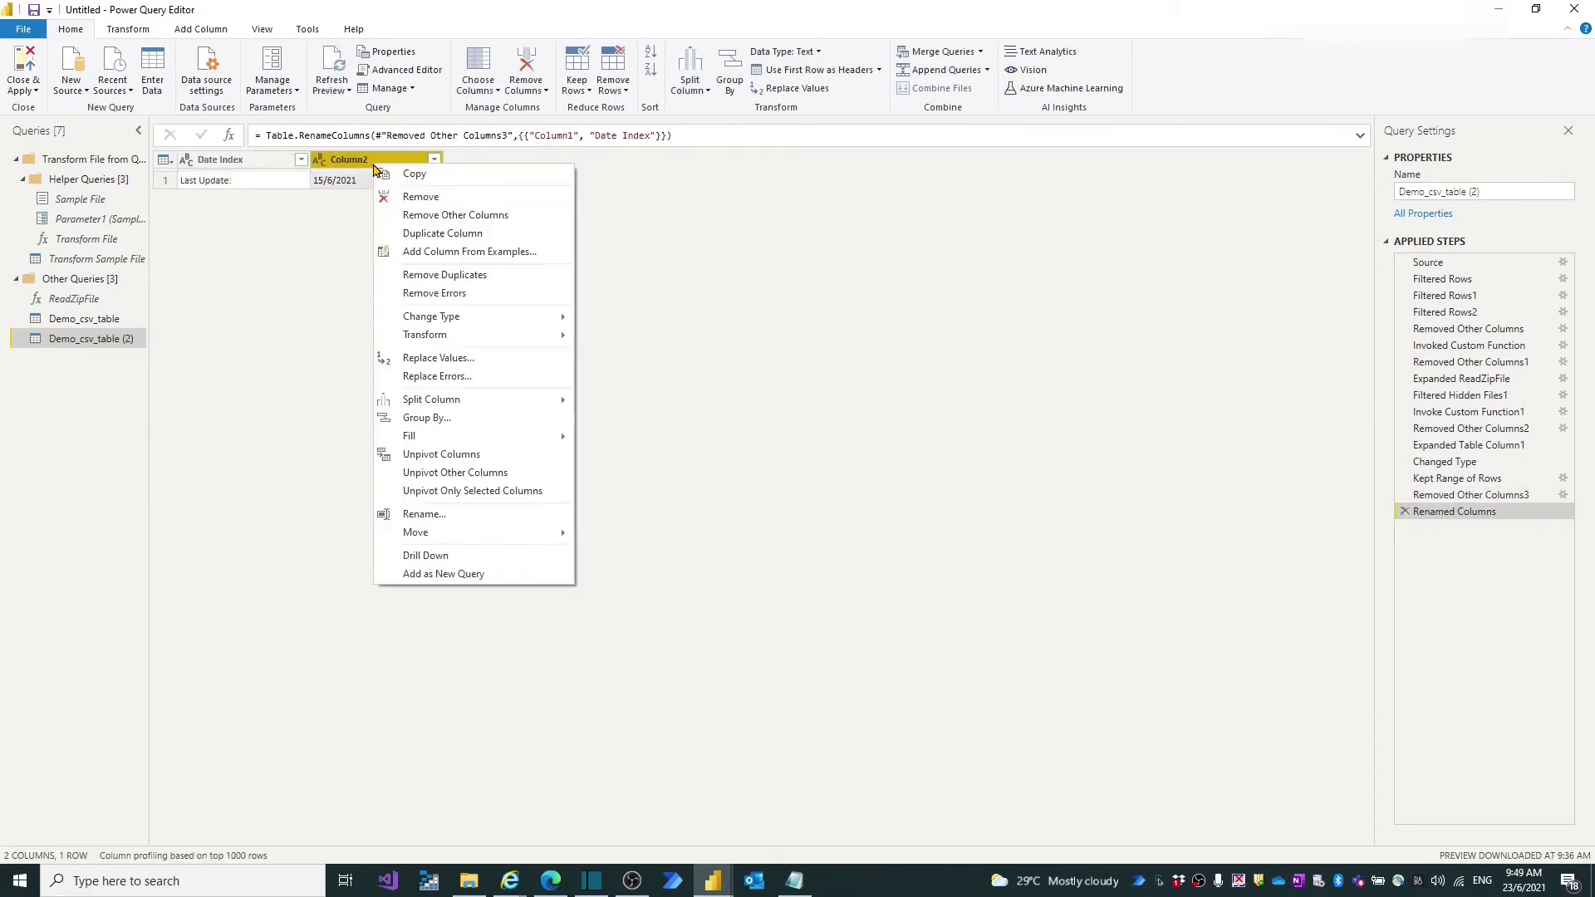
{"action": "left_click", "coordinate": [453, 519]}
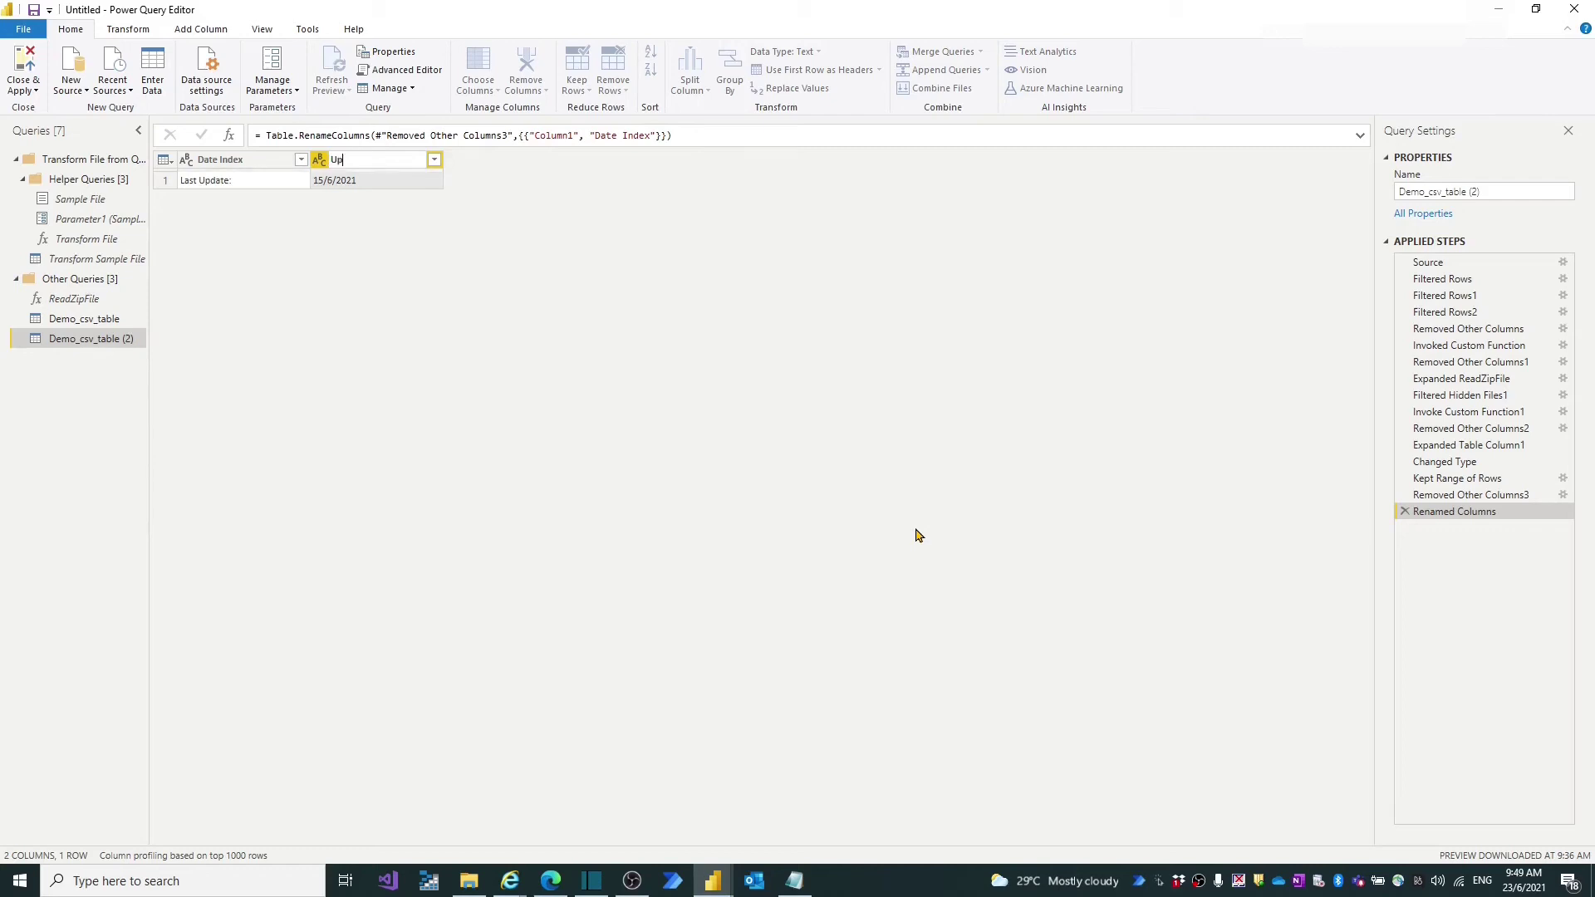
{"action": "type", "text": "Update Date"}
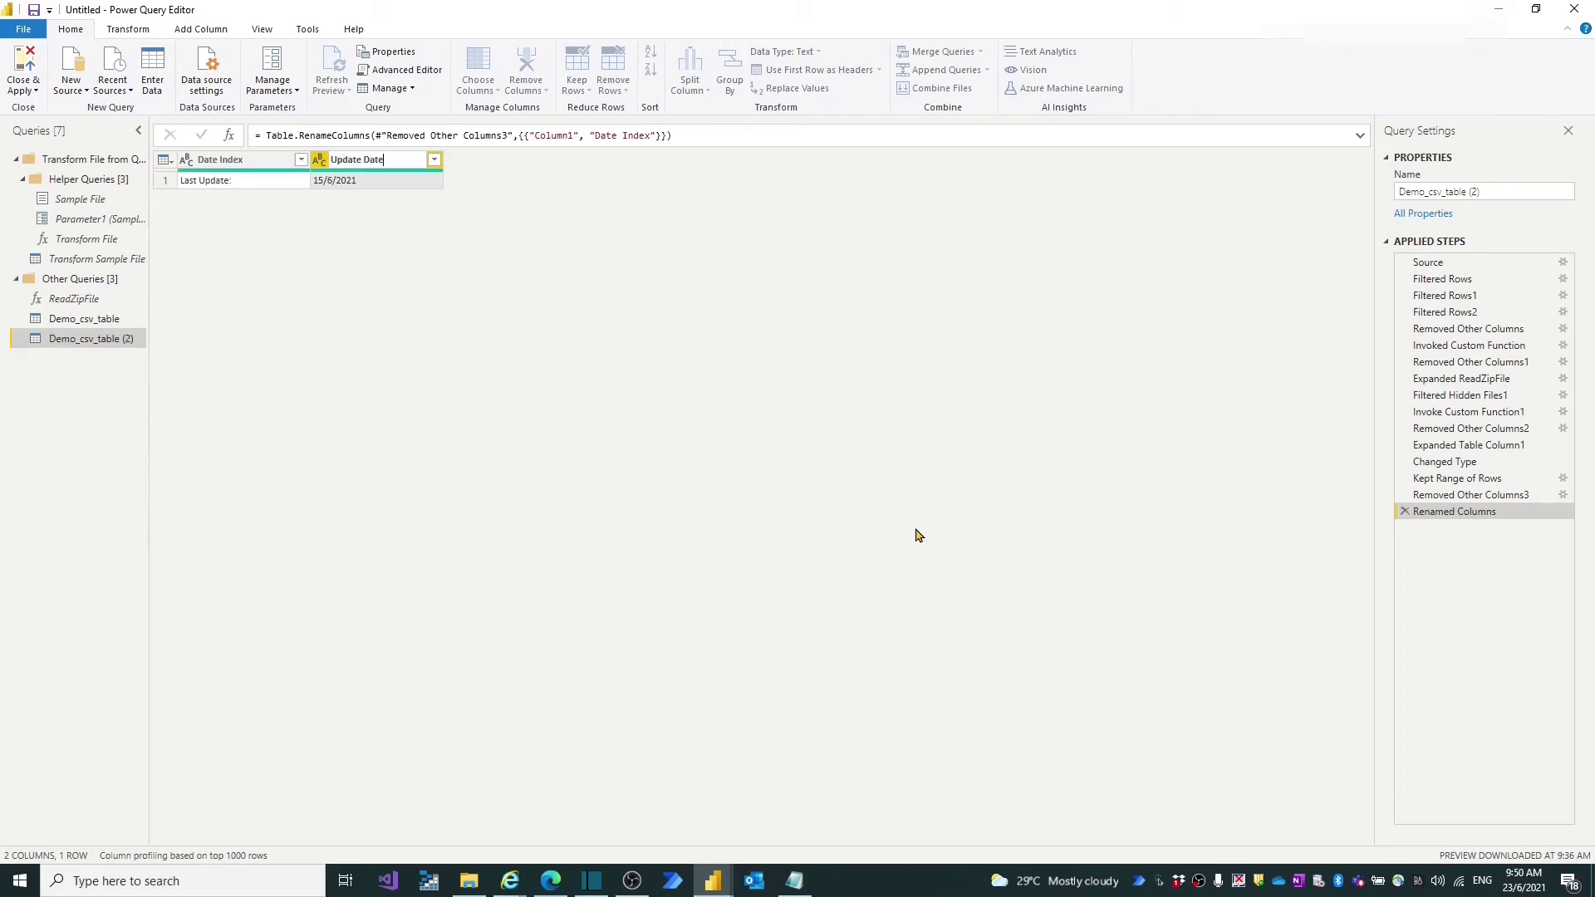
{"action": "left_click", "coordinate": [837, 458]}
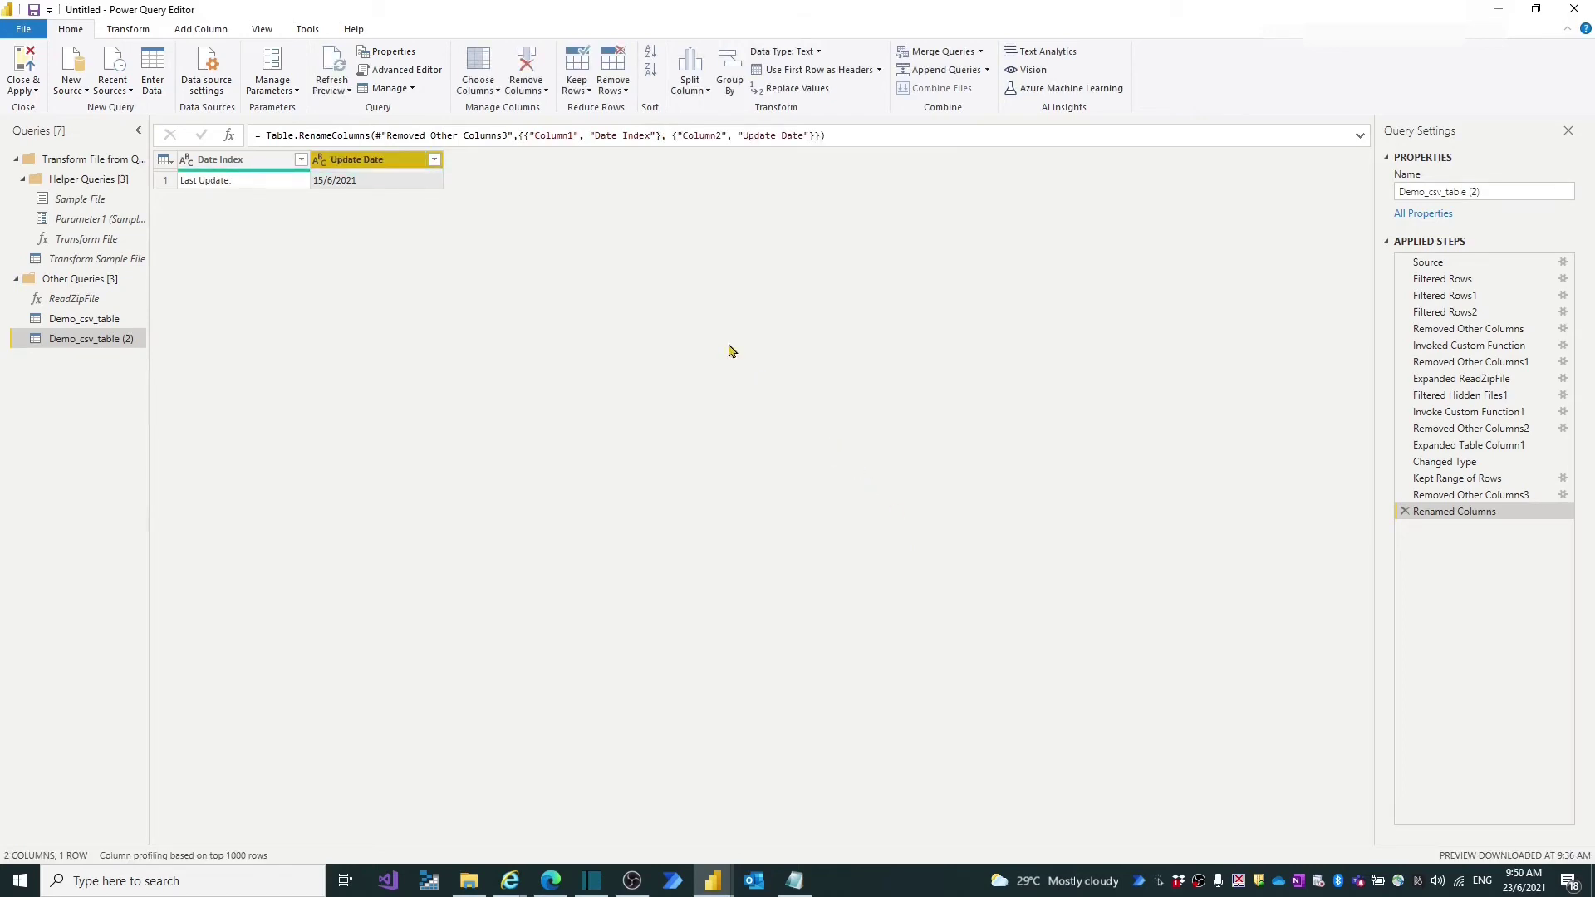
- Rename the query to Demo_csv_UpdateDate, then Close & Apply to load it
{"action": "left_click", "coordinate": [1489, 193]}
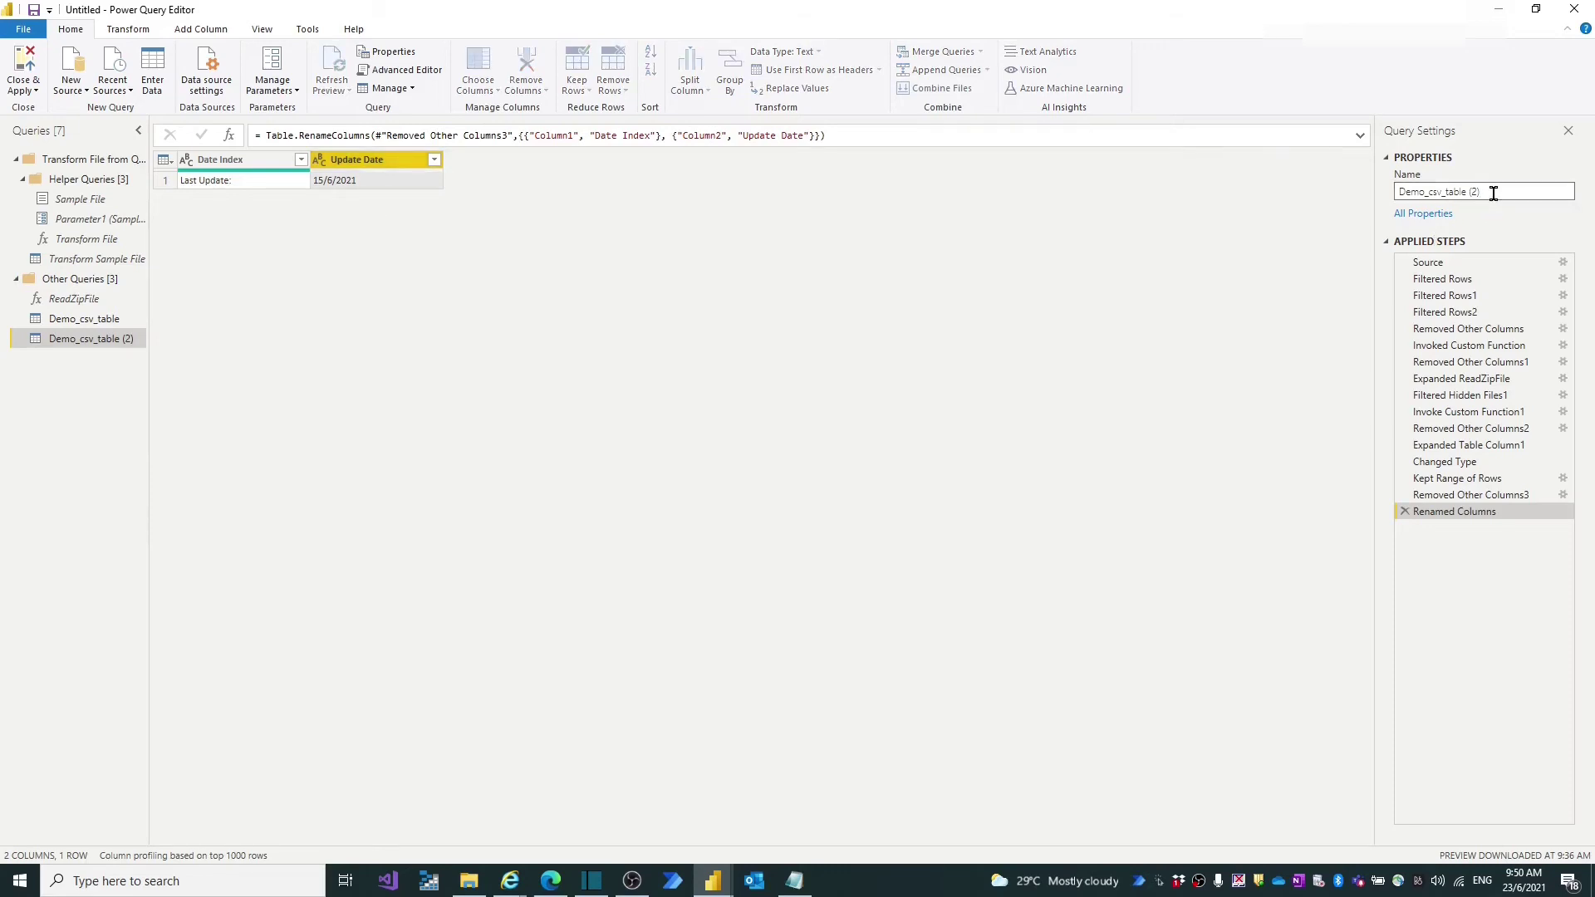
{"action": "key", "text": "BackSpace"}
{"action": "key", "text": "BackSpace"}
{"action": "key", "text": "BackSpace"}
{"action": "key", "text": "BackSpace"}
{"action": "key", "text": "BackSpace"}
{"action": "key", "text": "BackSpace"}
{"action": "key", "text": "BackSpace"}
{"action": "key", "text": "BackSpace"}
{"action": "key", "text": "BackSpace"}
{"action": "type", "text": "UpdateDate"}
{"action": "left_click", "coordinate": [23, 90]}
{"action": "left_click", "coordinate": [71, 110]}
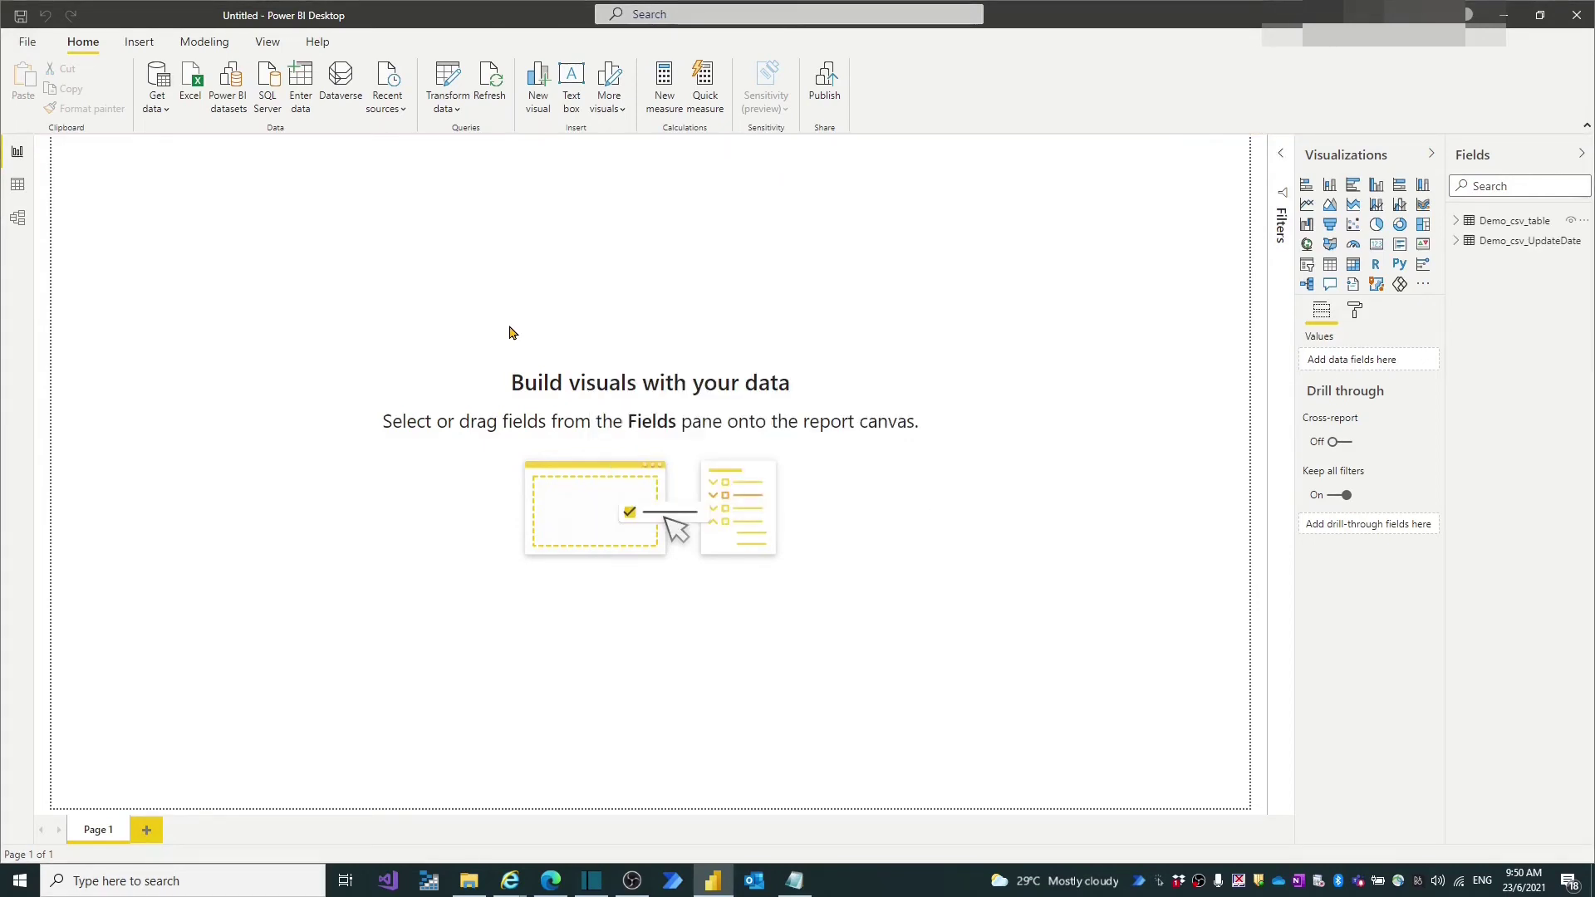
- In Data view, inspect rows of the update-date table, Demo_csv_table, then Demo_csv_UpdateDate again
{"action": "left_click", "coordinate": [18, 184]}
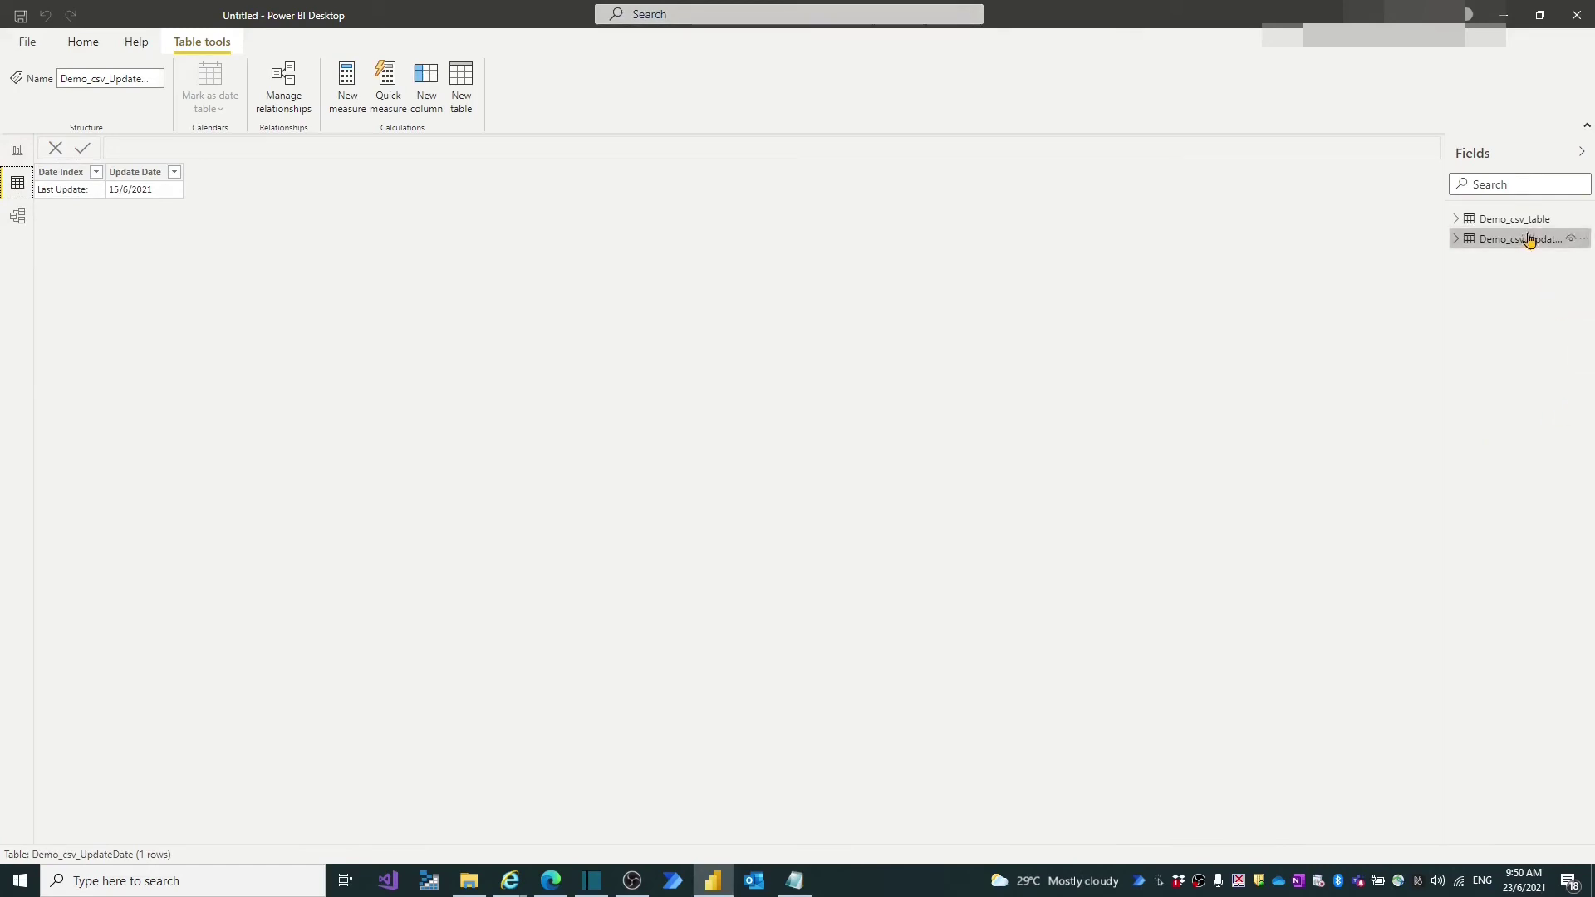
{"action": "left_click", "coordinate": [1523, 223]}
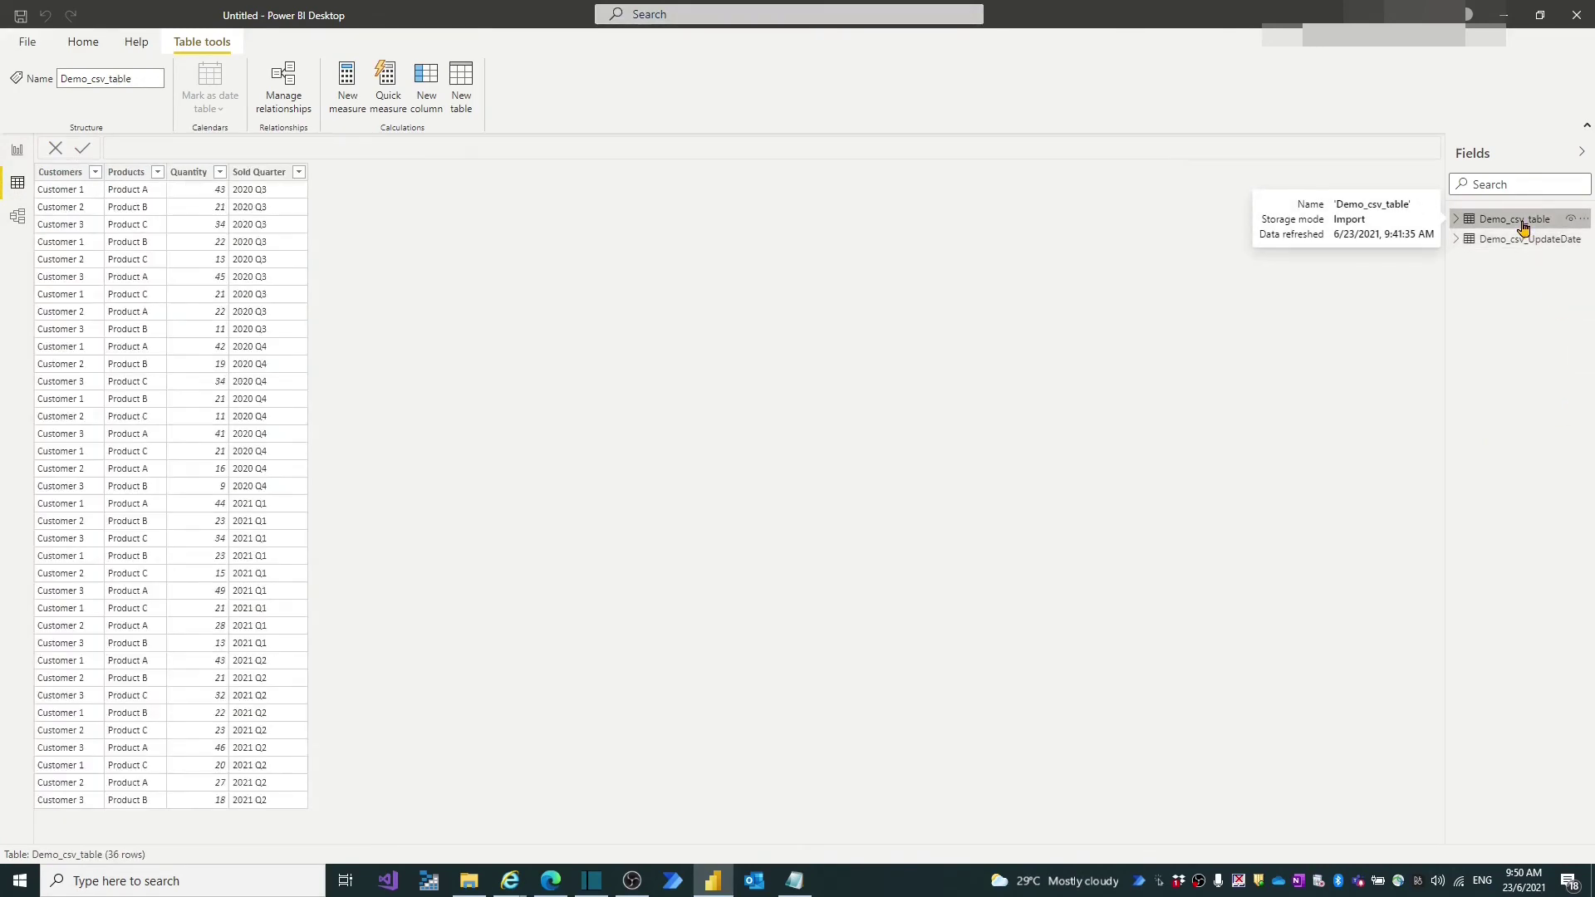
{"action": "left_click", "coordinate": [1534, 241]}
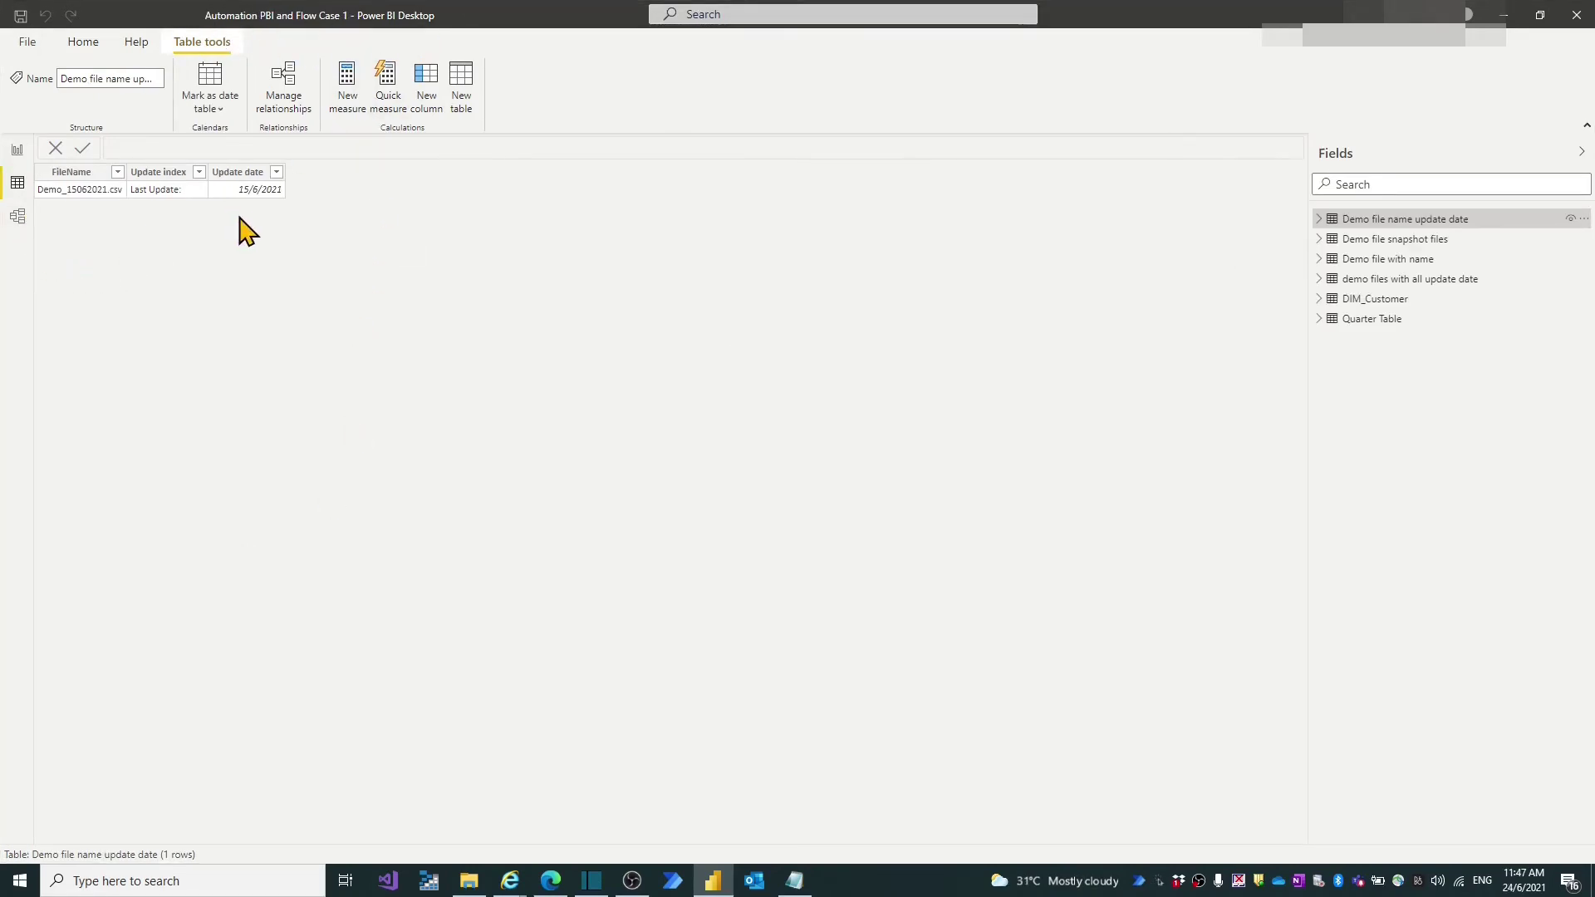
- Inspect the Demo file with name table's rows and check its File Name values without filtering
{"action": "left_click", "coordinate": [1404, 259]}
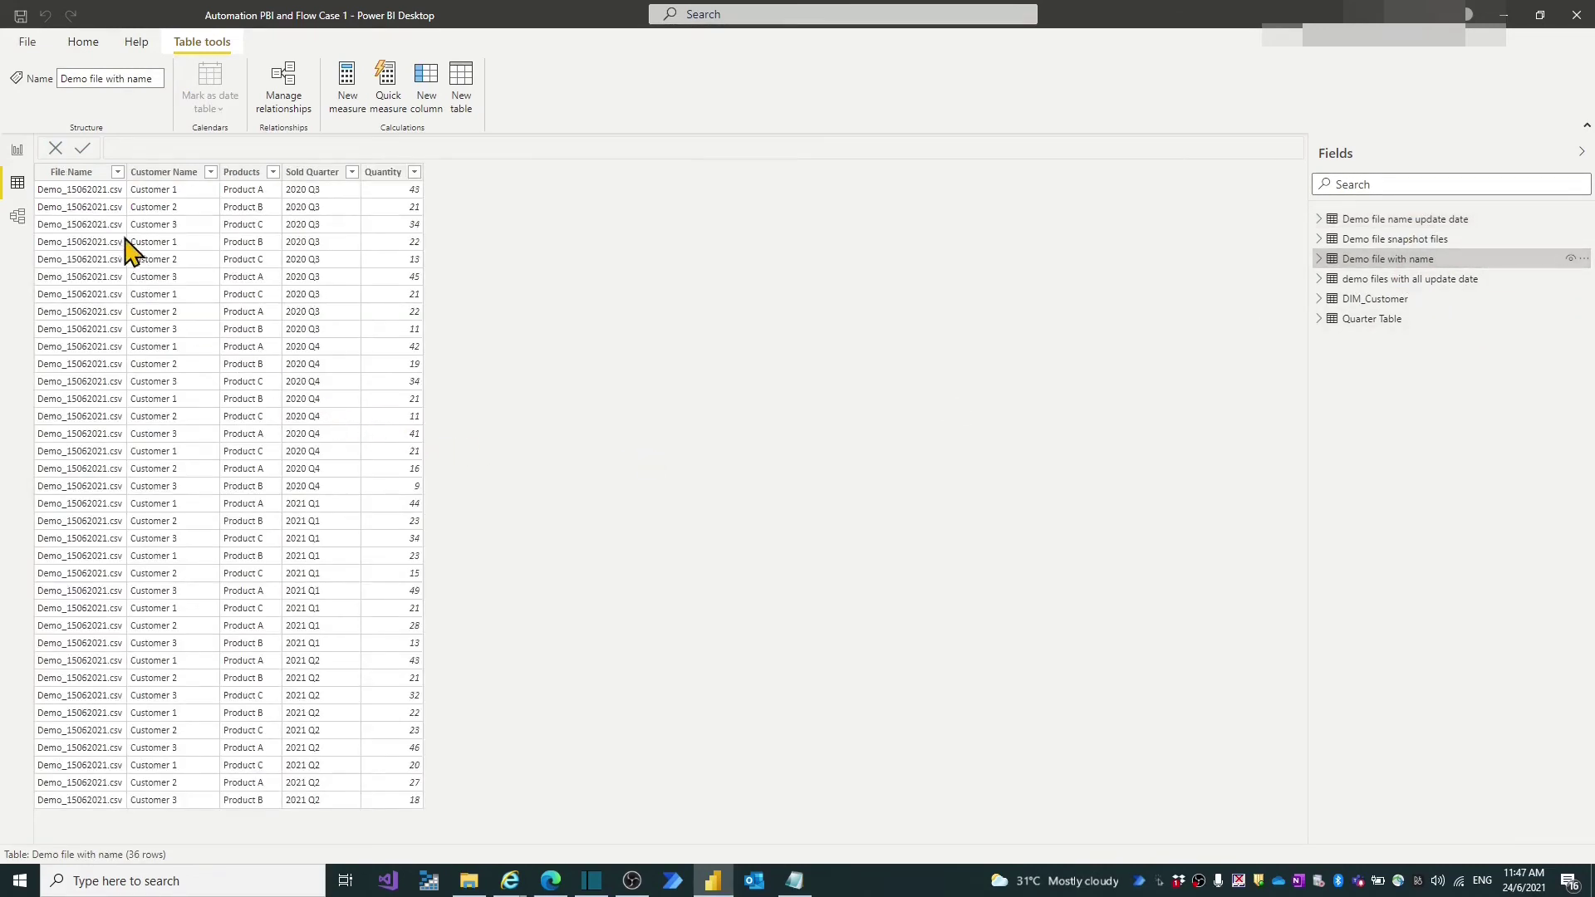
{"action": "left_click", "coordinate": [118, 172]}
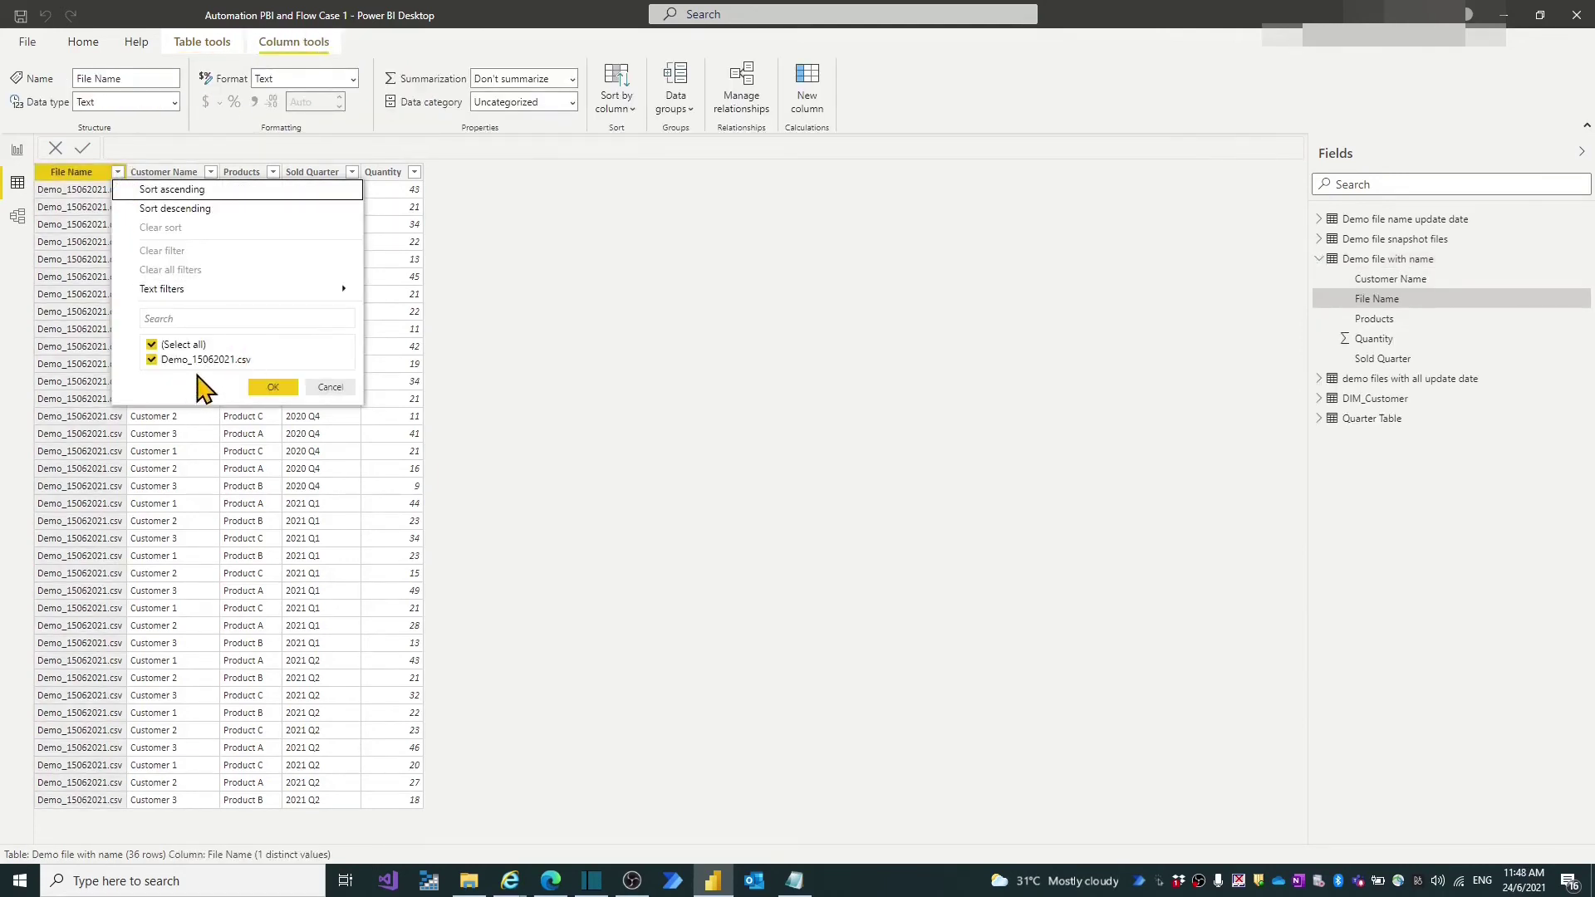
{"action": "left_click", "coordinate": [331, 387]}
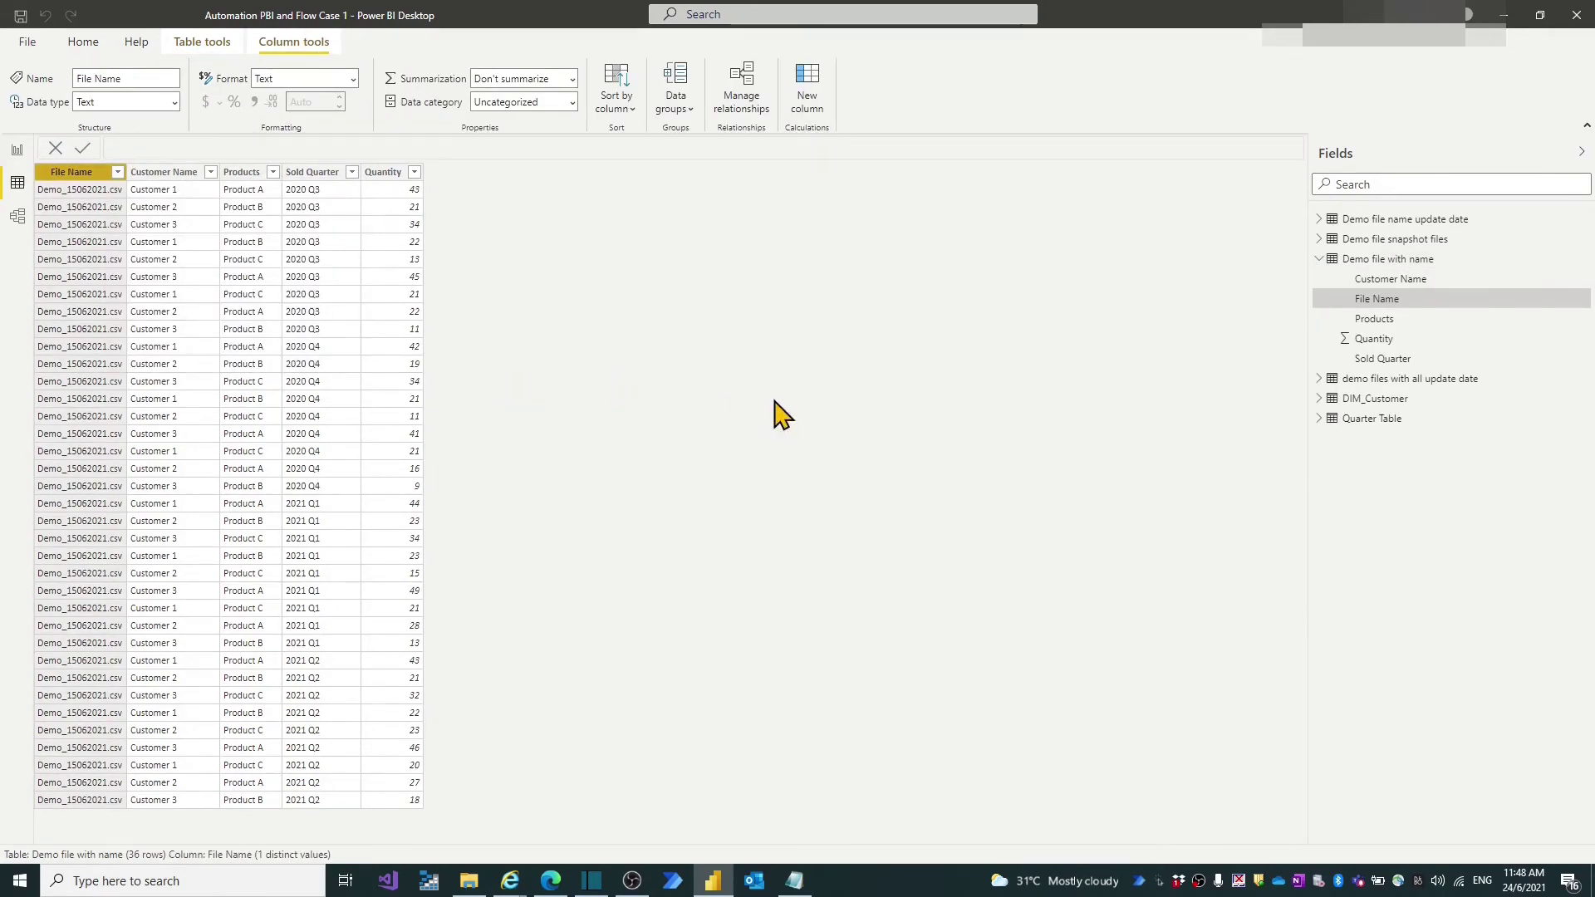
{"action": "left_click", "coordinate": [1326, 259]}
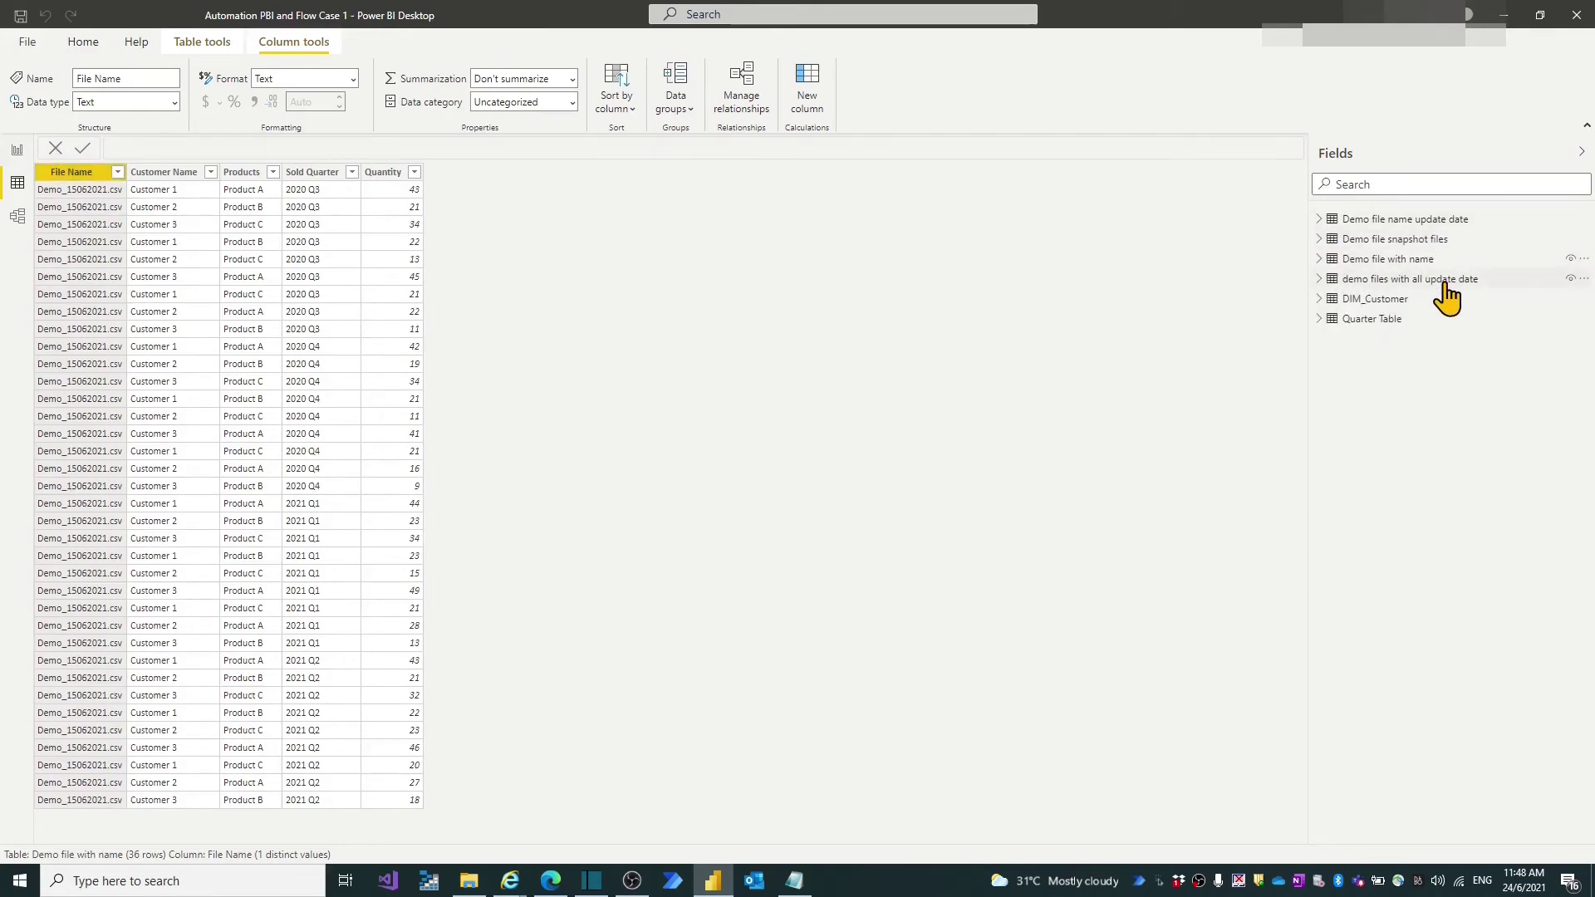
- Inspect the all-update-date and snapshot tables, check snapshot file names, then show Model view
{"action": "left_click", "coordinate": [1445, 285]}
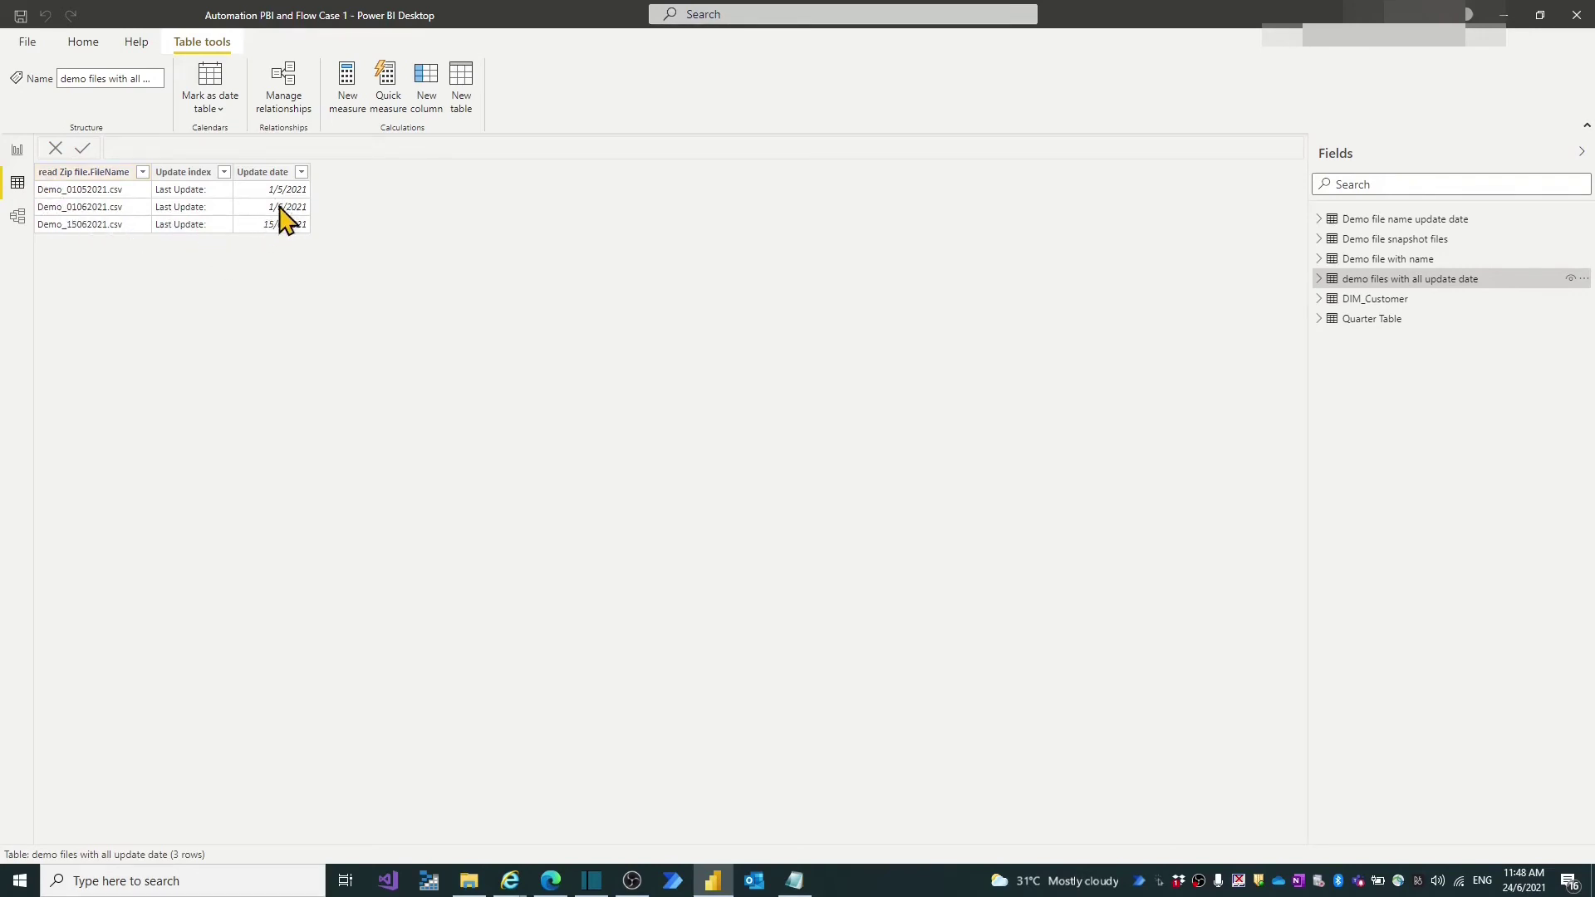
{"action": "left_click", "coordinate": [1440, 242]}
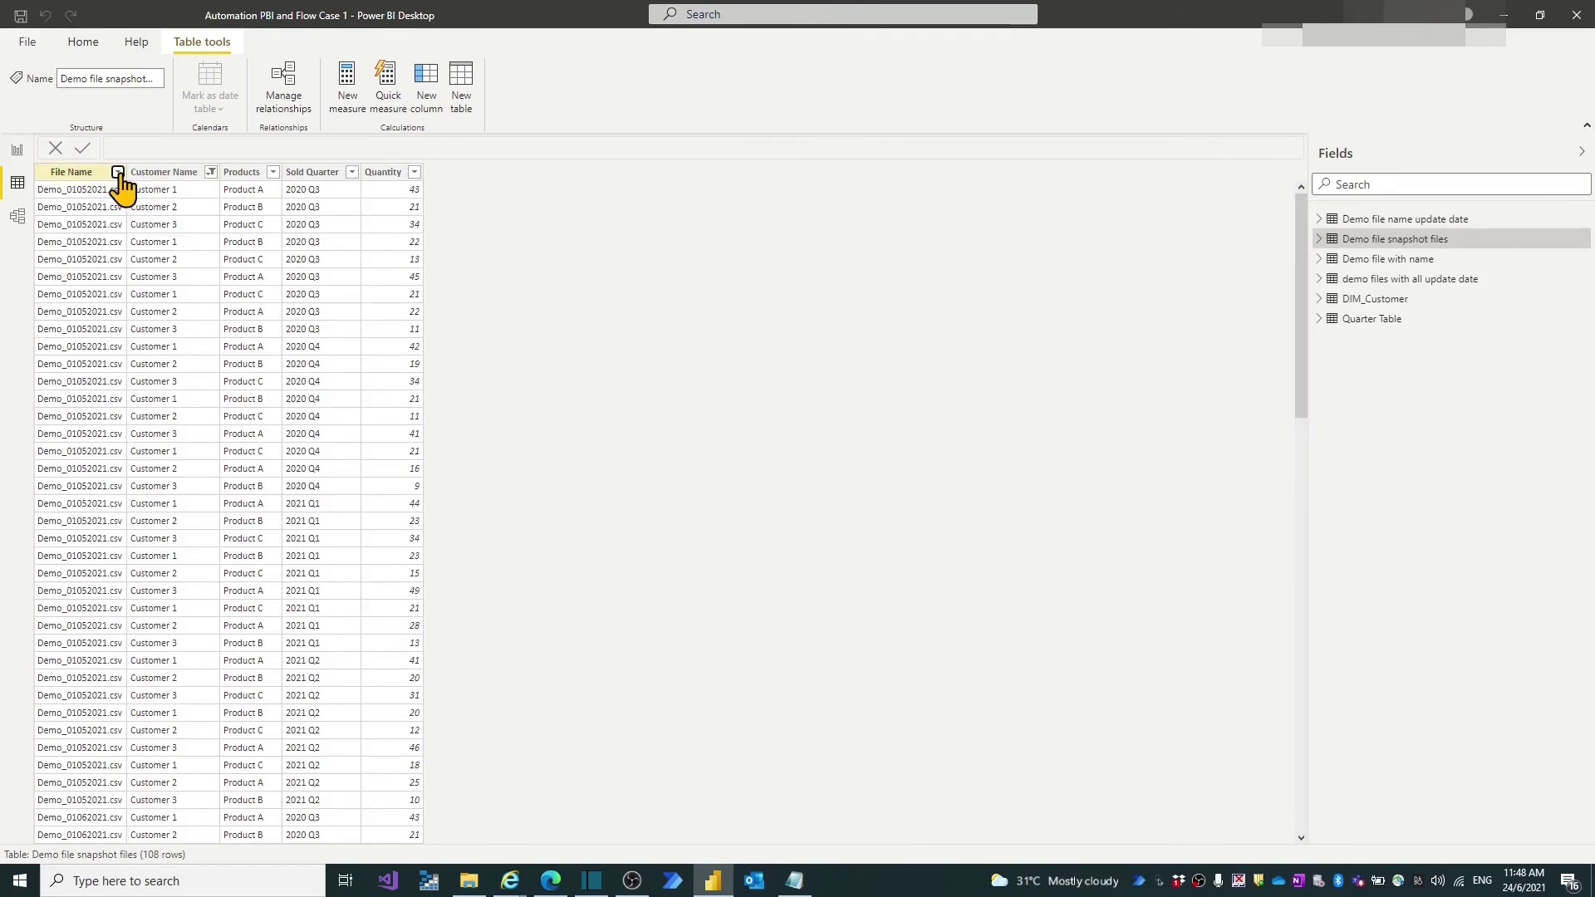
{"action": "left_click", "coordinate": [118, 173]}
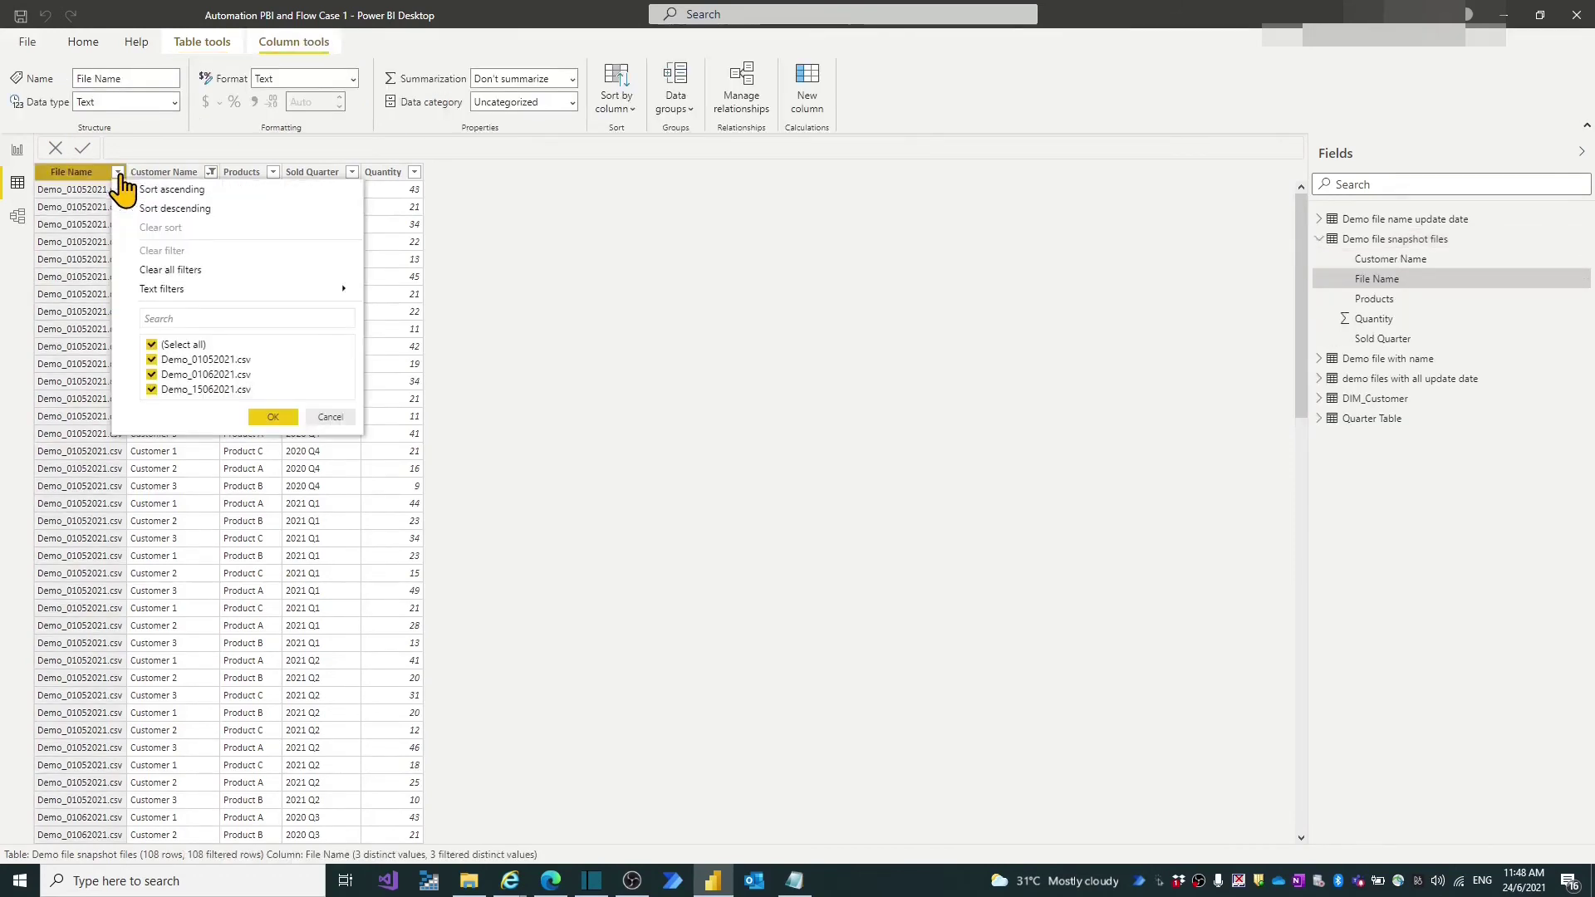
{"action": "left_click", "coordinate": [330, 416]}
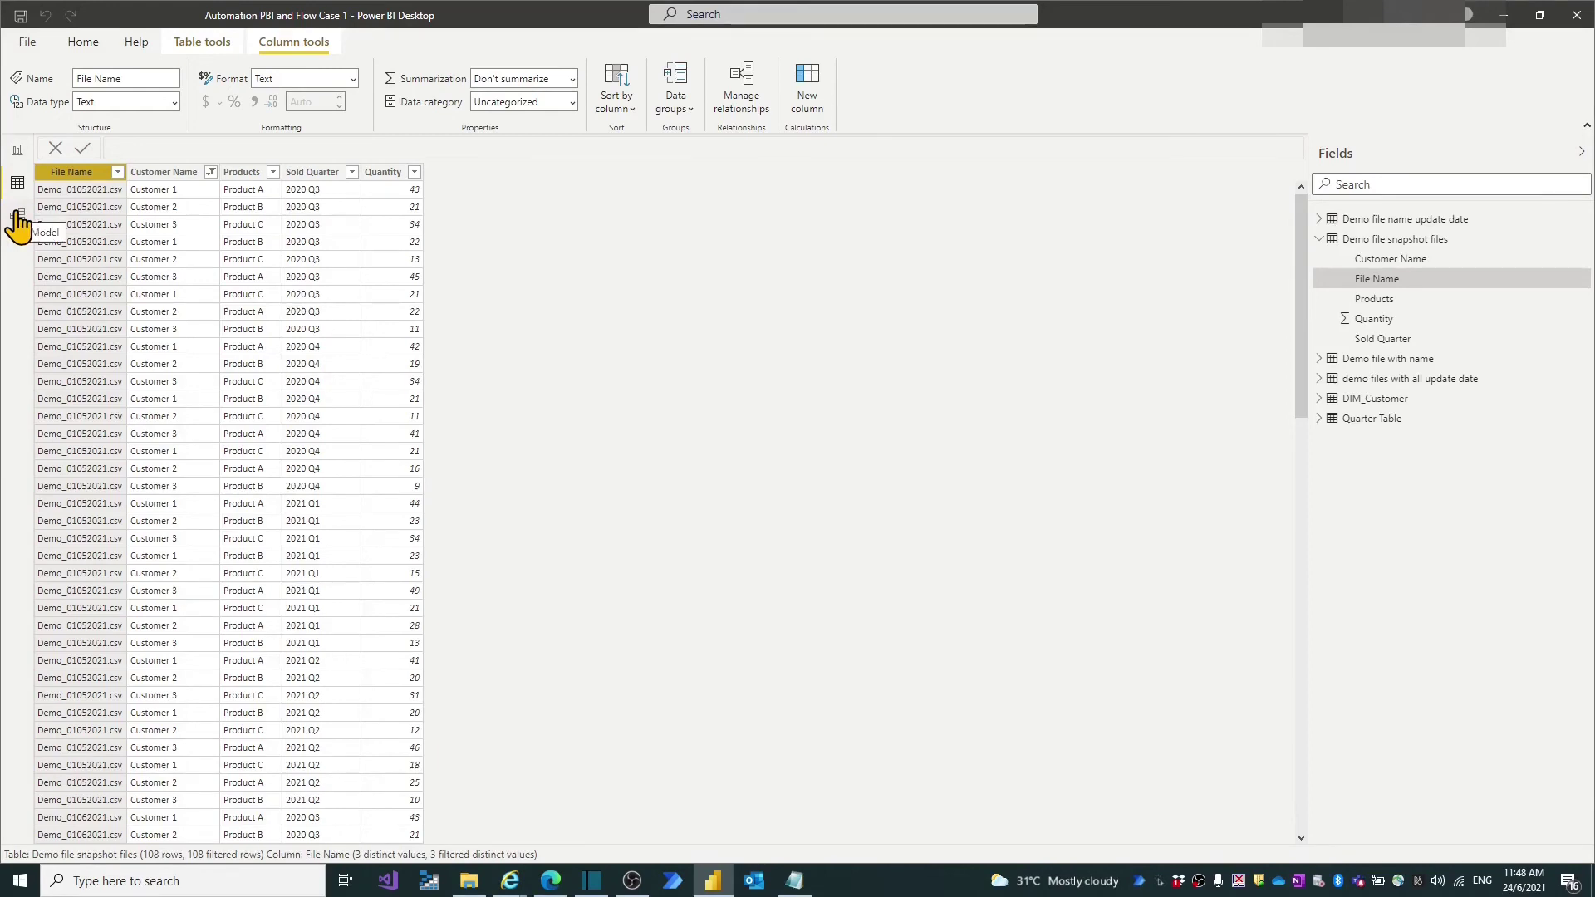
{"action": "left_click", "coordinate": [17, 217]}
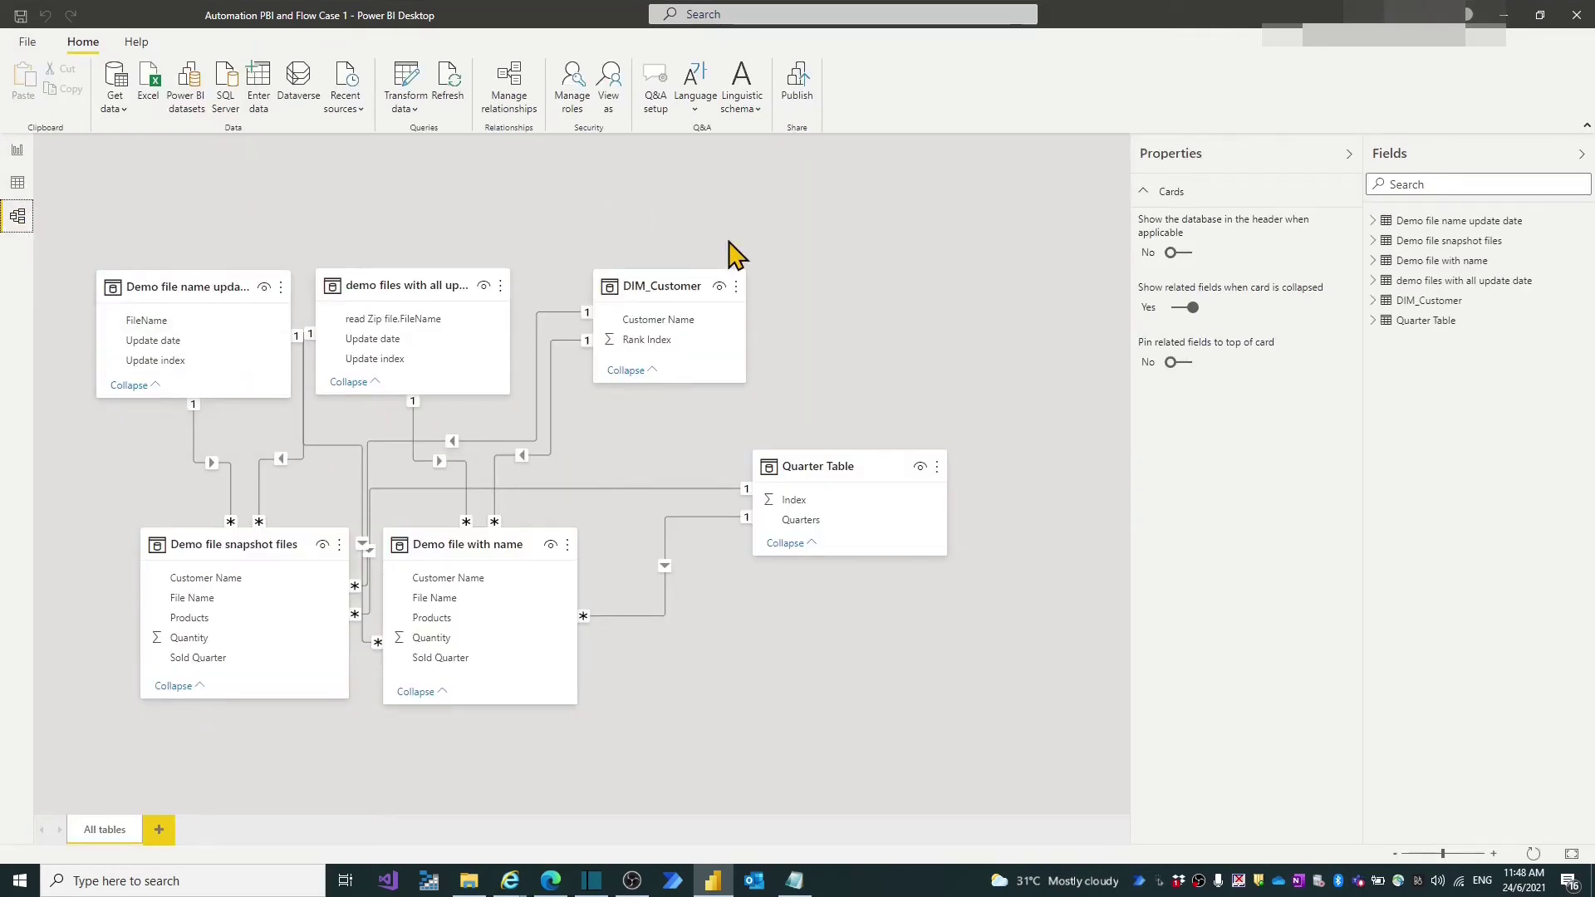
- Return to Report view, check the Demo Chart (Snapshot) page, then go back to Demo Chart
{"action": "left_click", "coordinate": [18, 151]}
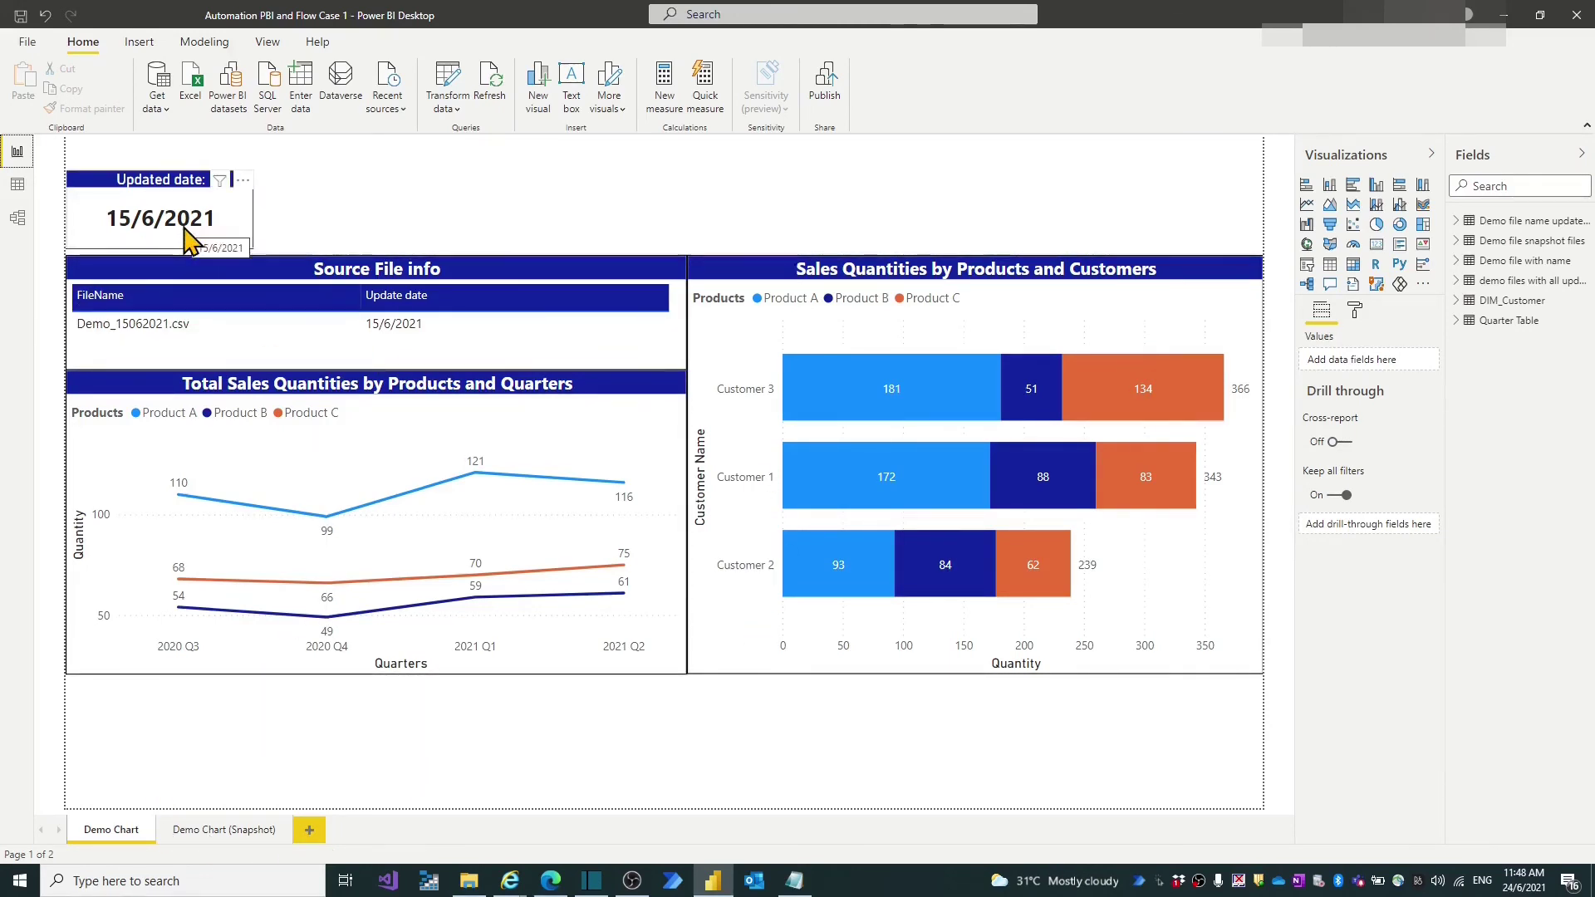
{"action": "left_click", "coordinate": [260, 833]}
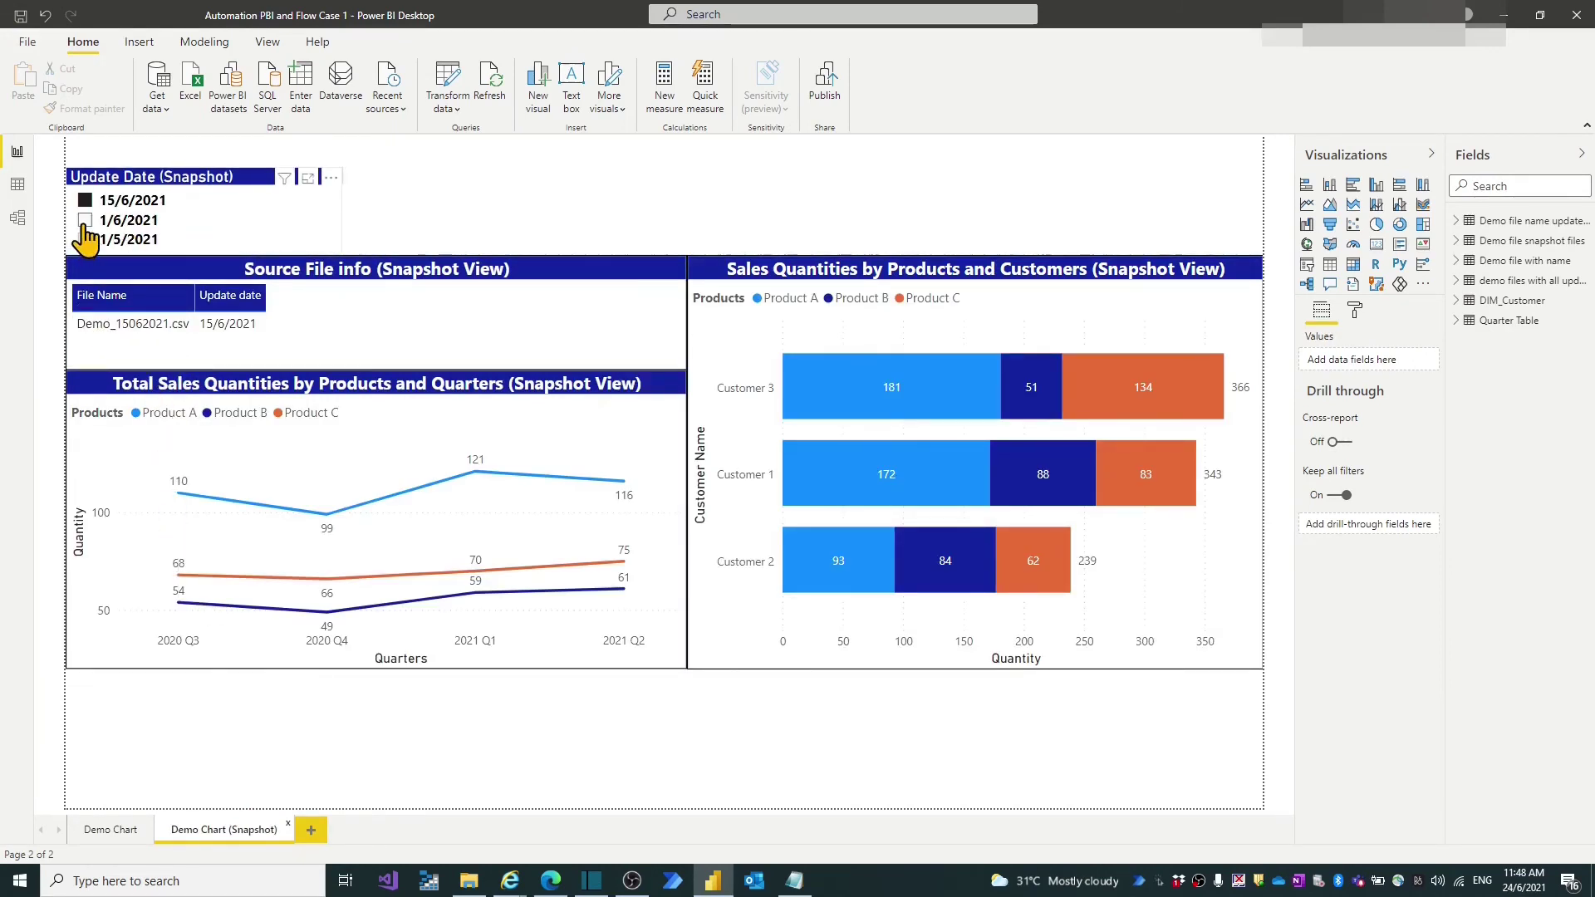
{"action": "left_click", "coordinate": [111, 828]}
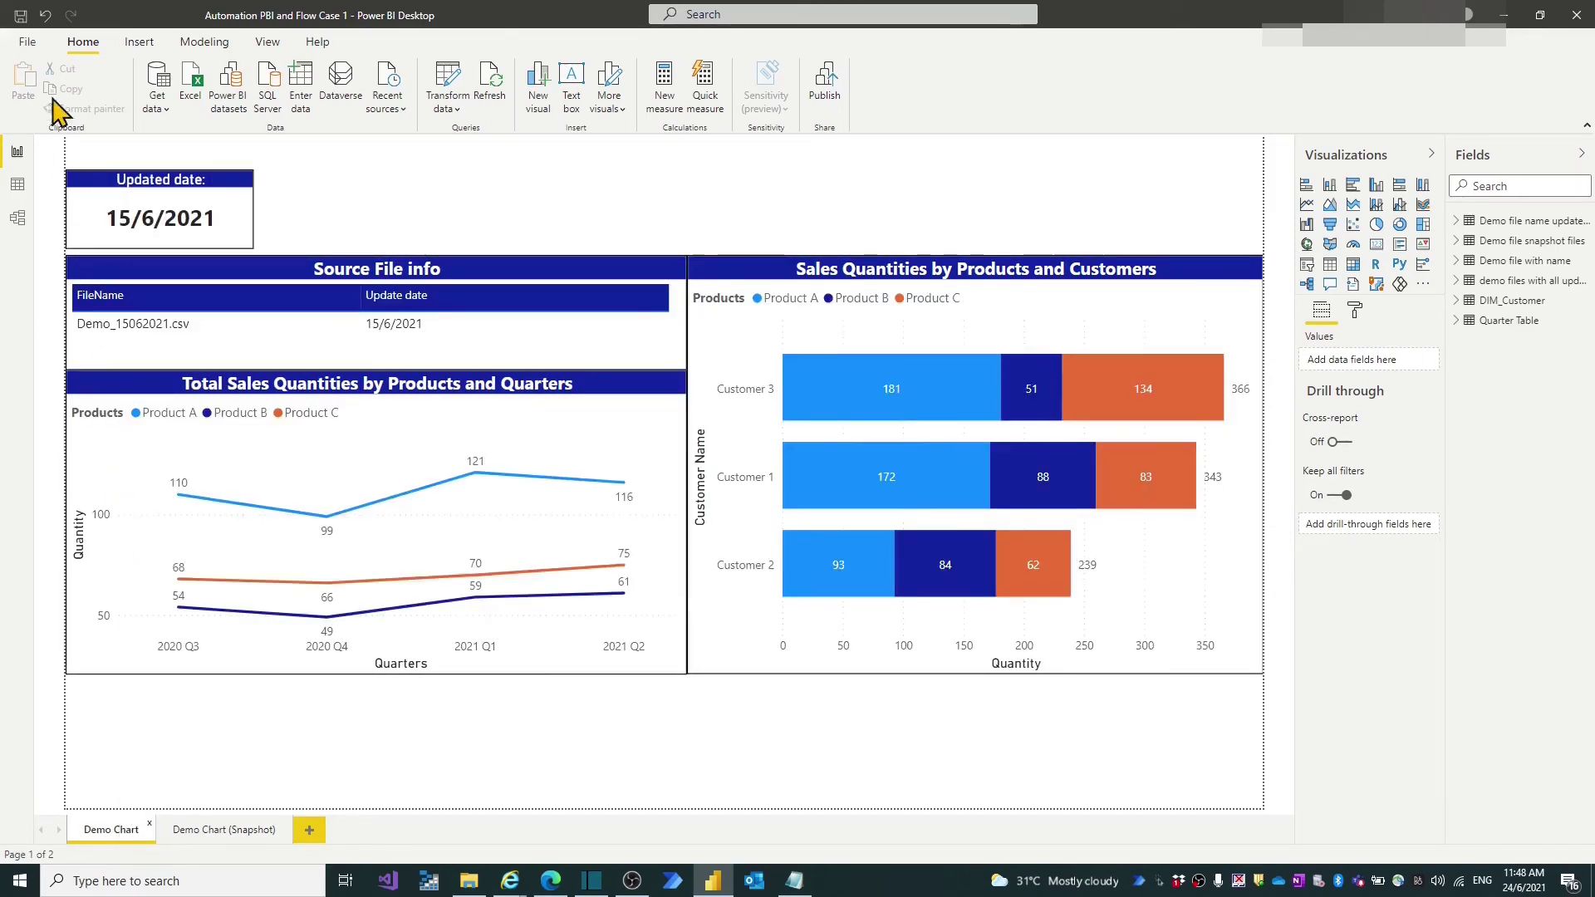
- Save the report and publish it to My workspace, replacing the existing dataset
{"action": "left_click", "coordinate": [825, 91]}
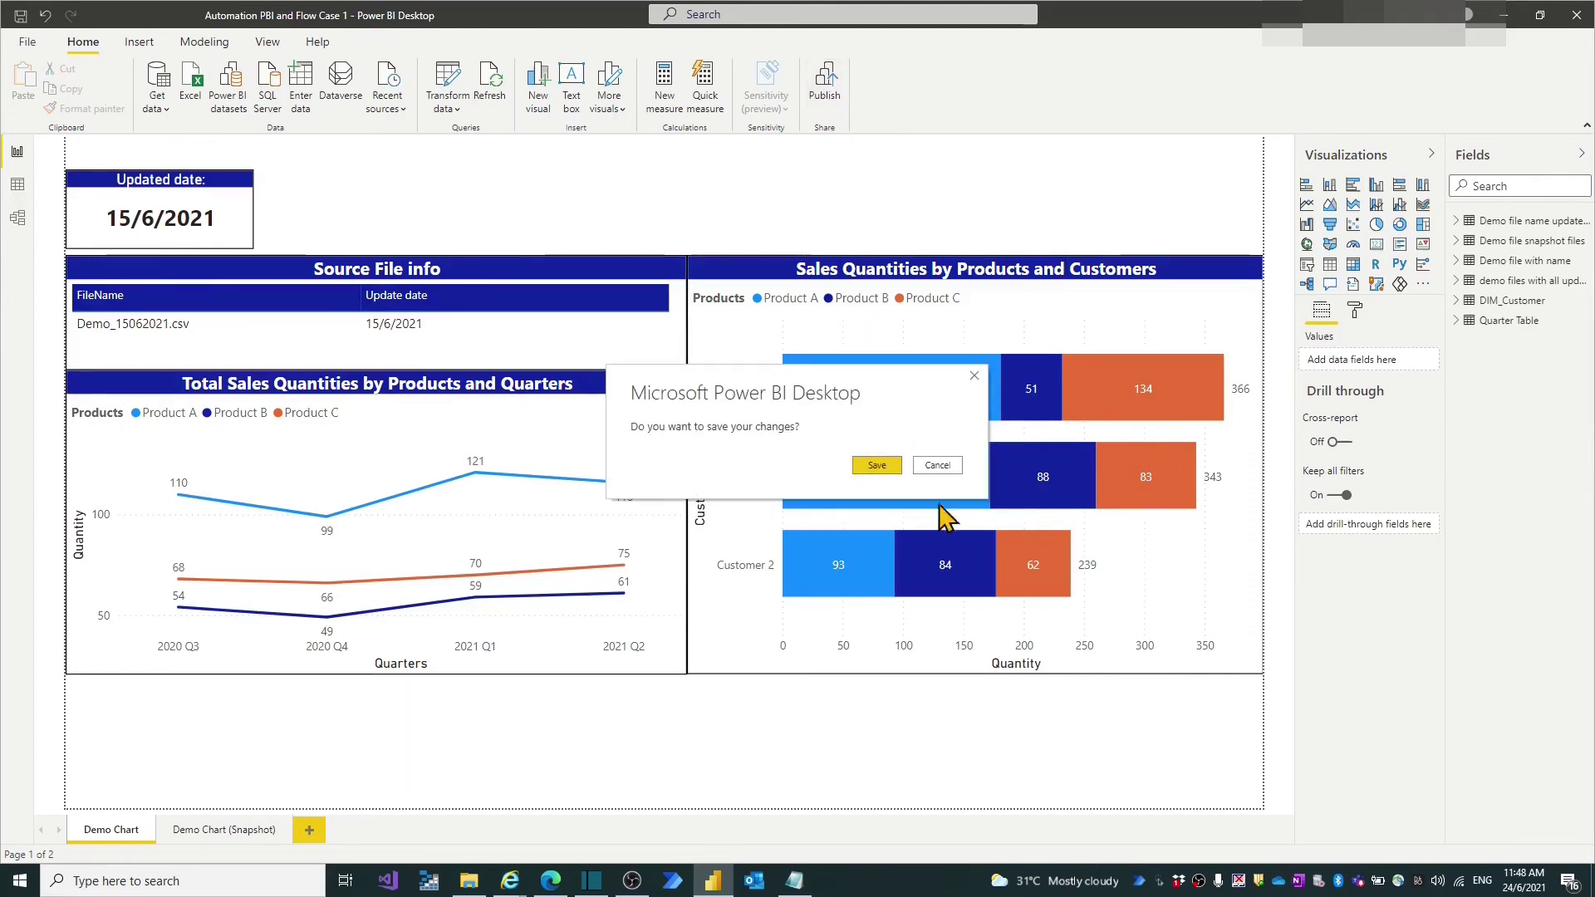
{"action": "left_click", "coordinate": [876, 464]}
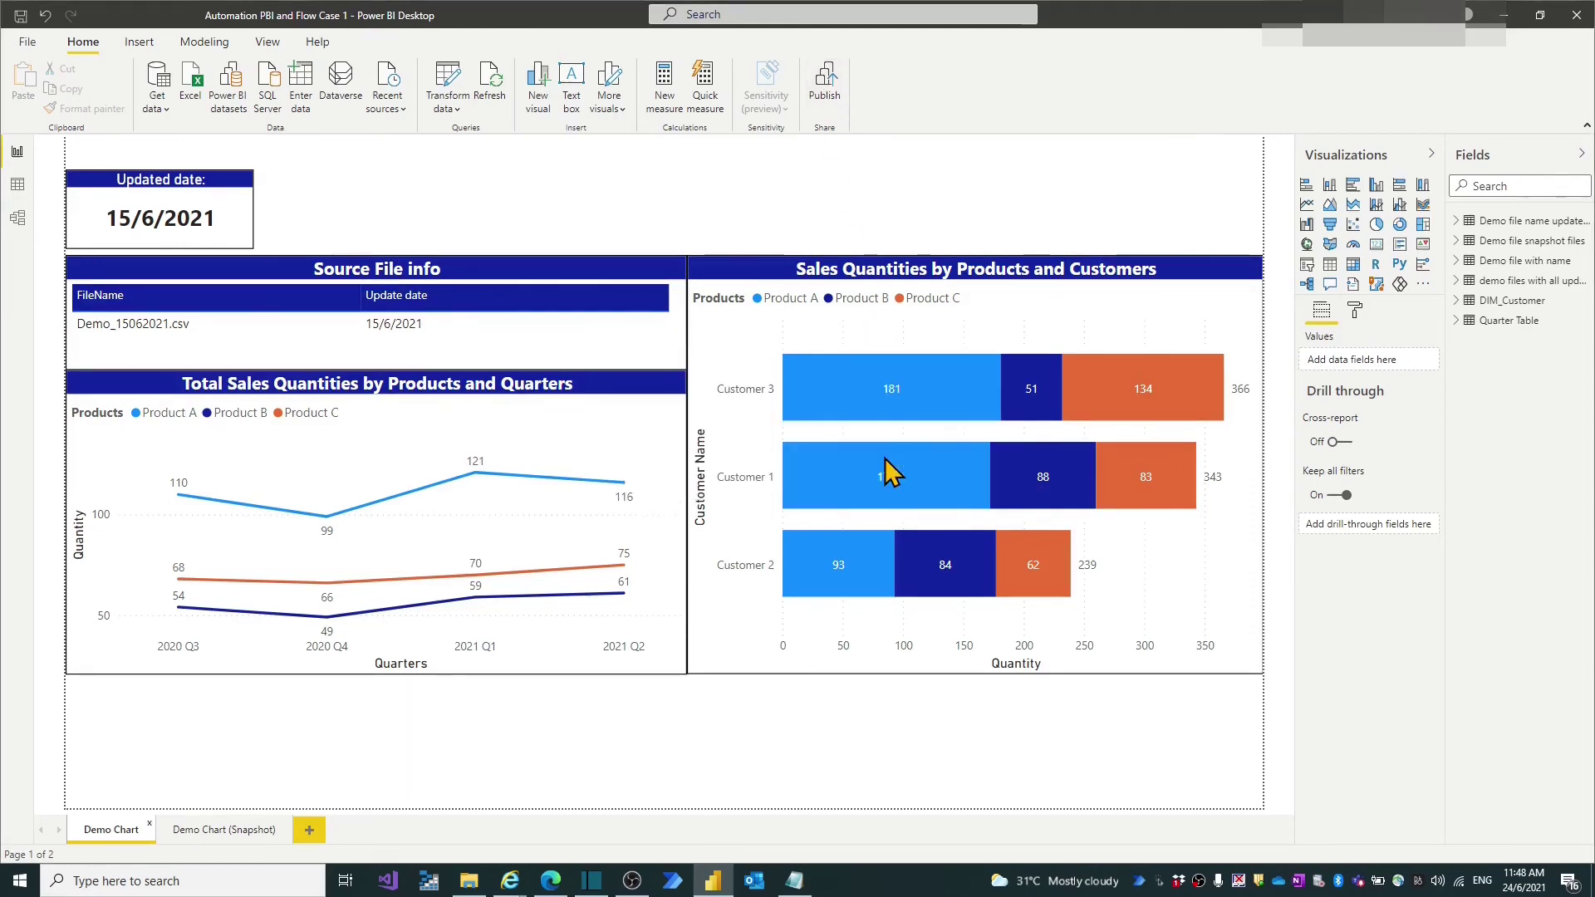
{"action": "left_click", "coordinate": [827, 89]}
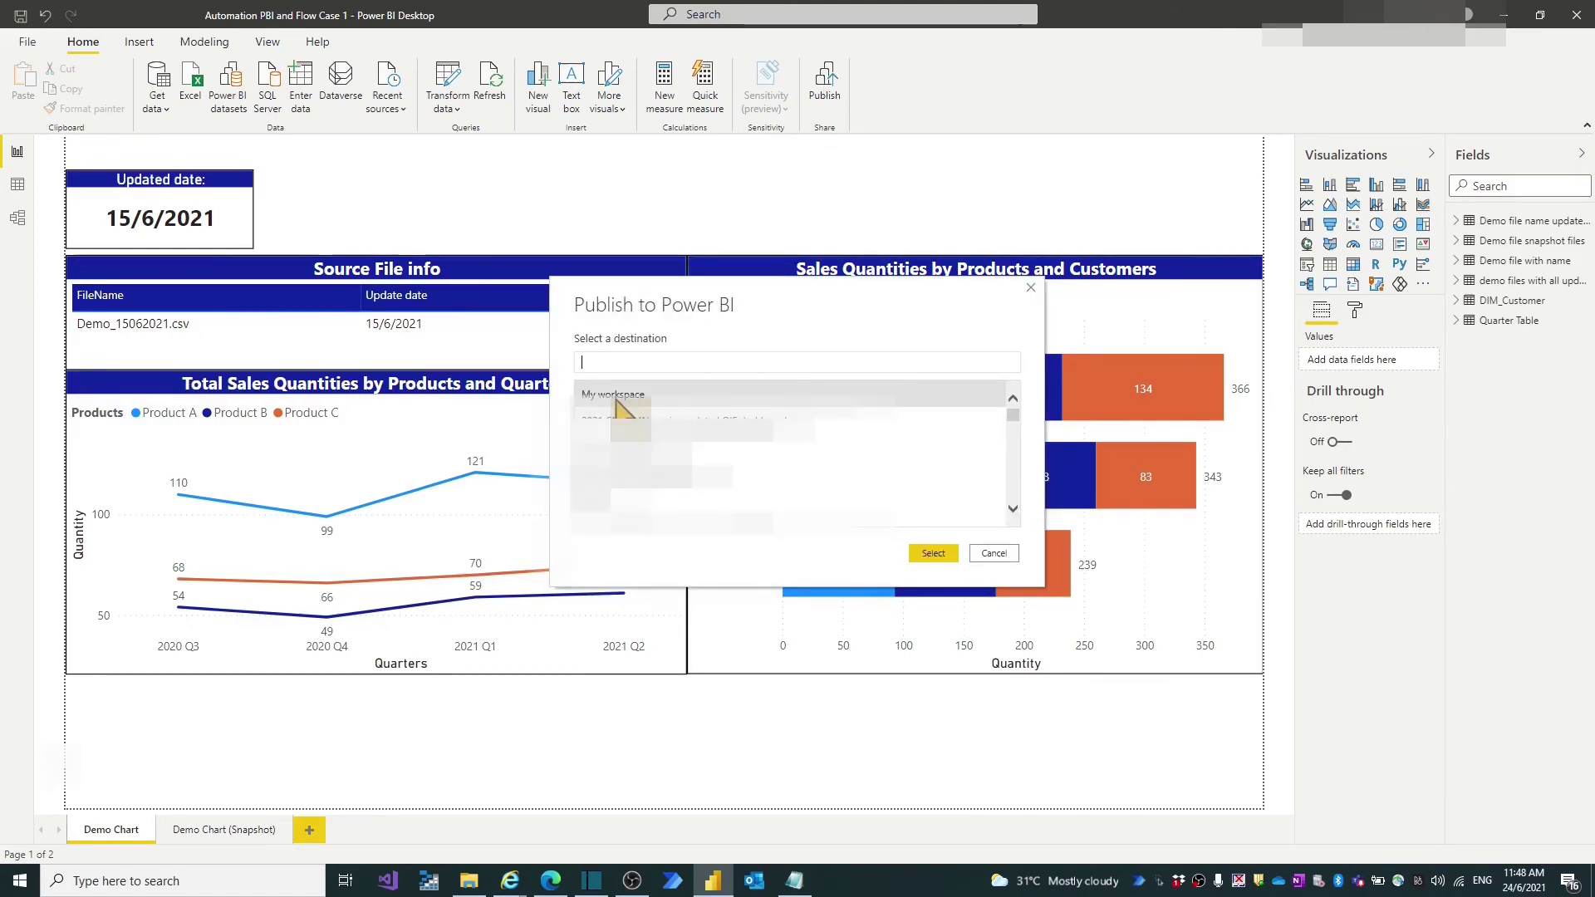
{"action": "left_click", "coordinate": [931, 556]}
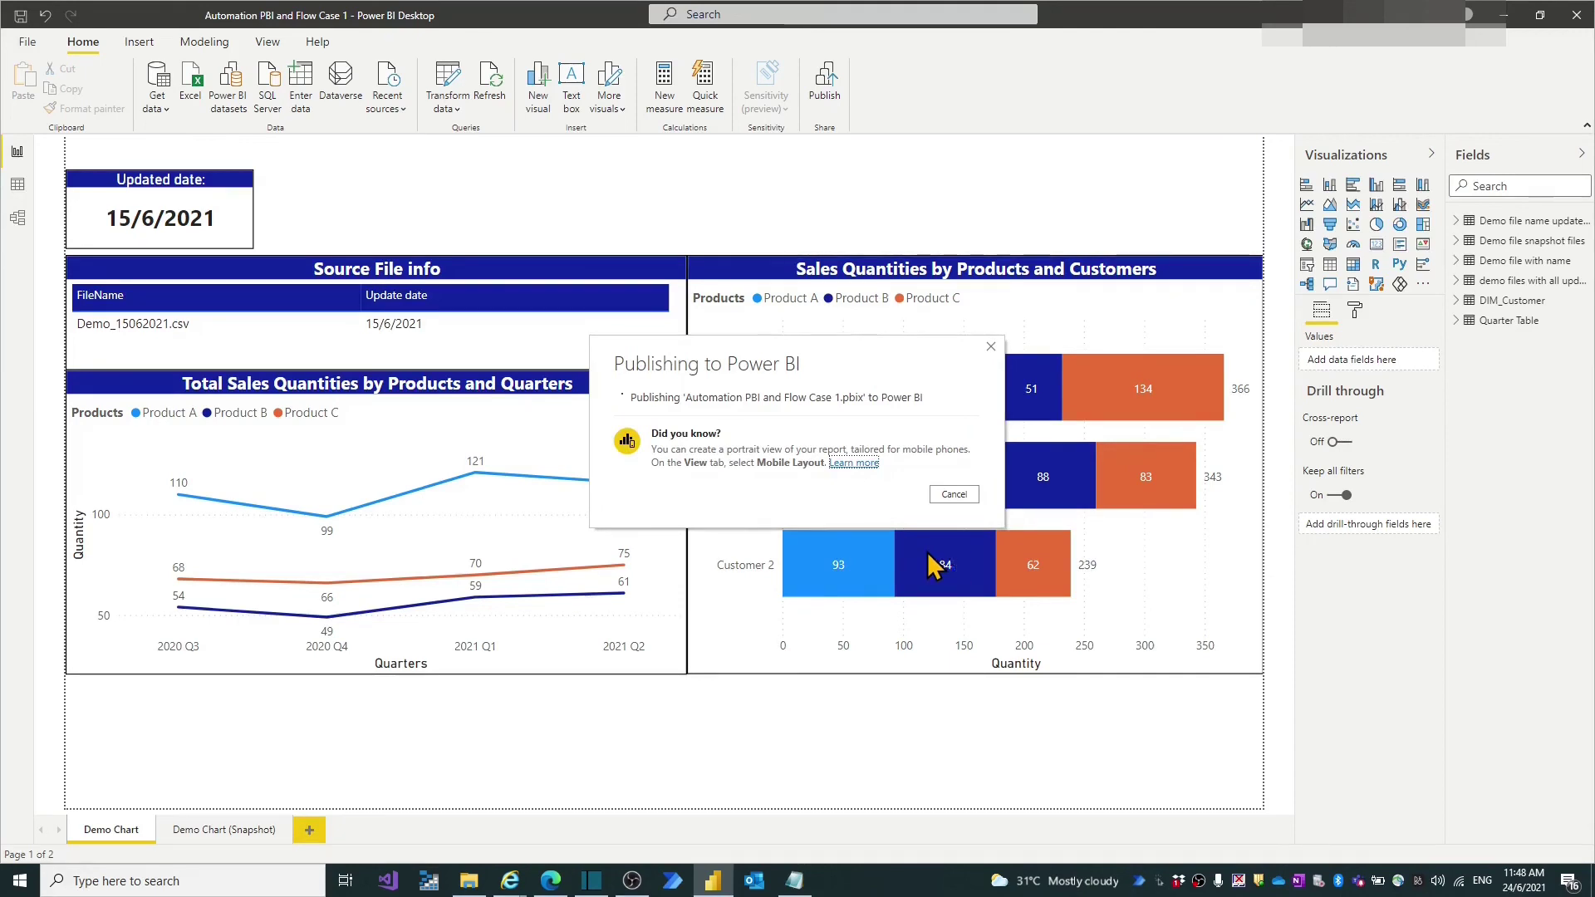
{"action": "left_click", "coordinate": [922, 546]}
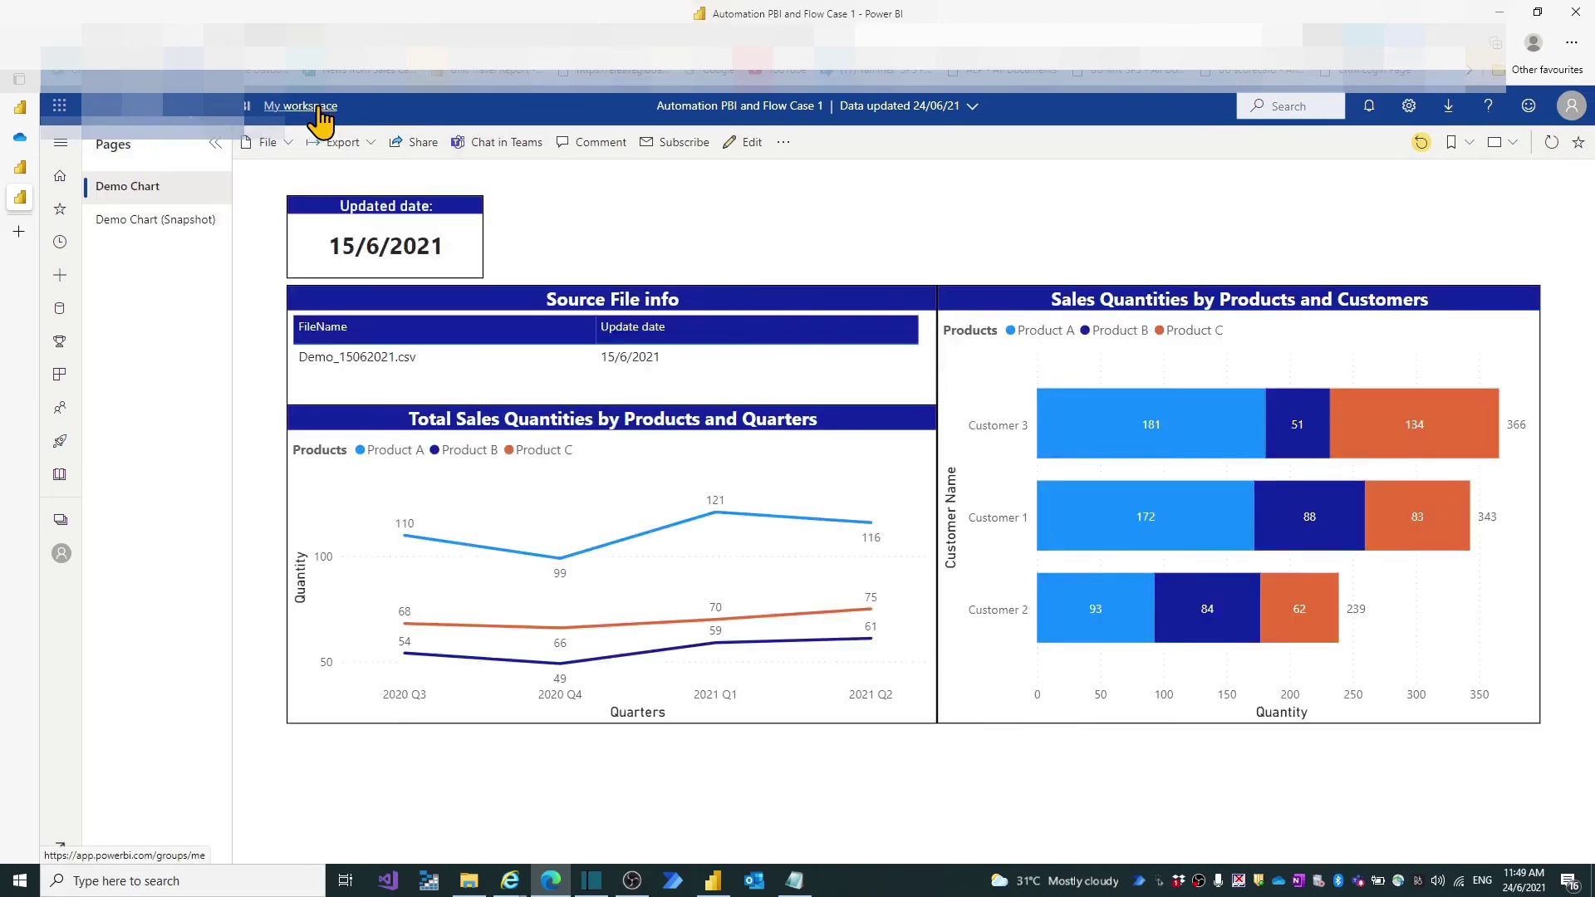
- Check the dataset in My workspace, then open the Automation PBI and Flow Case 1 report from Content
{"action": "left_click", "coordinate": [316, 108]}
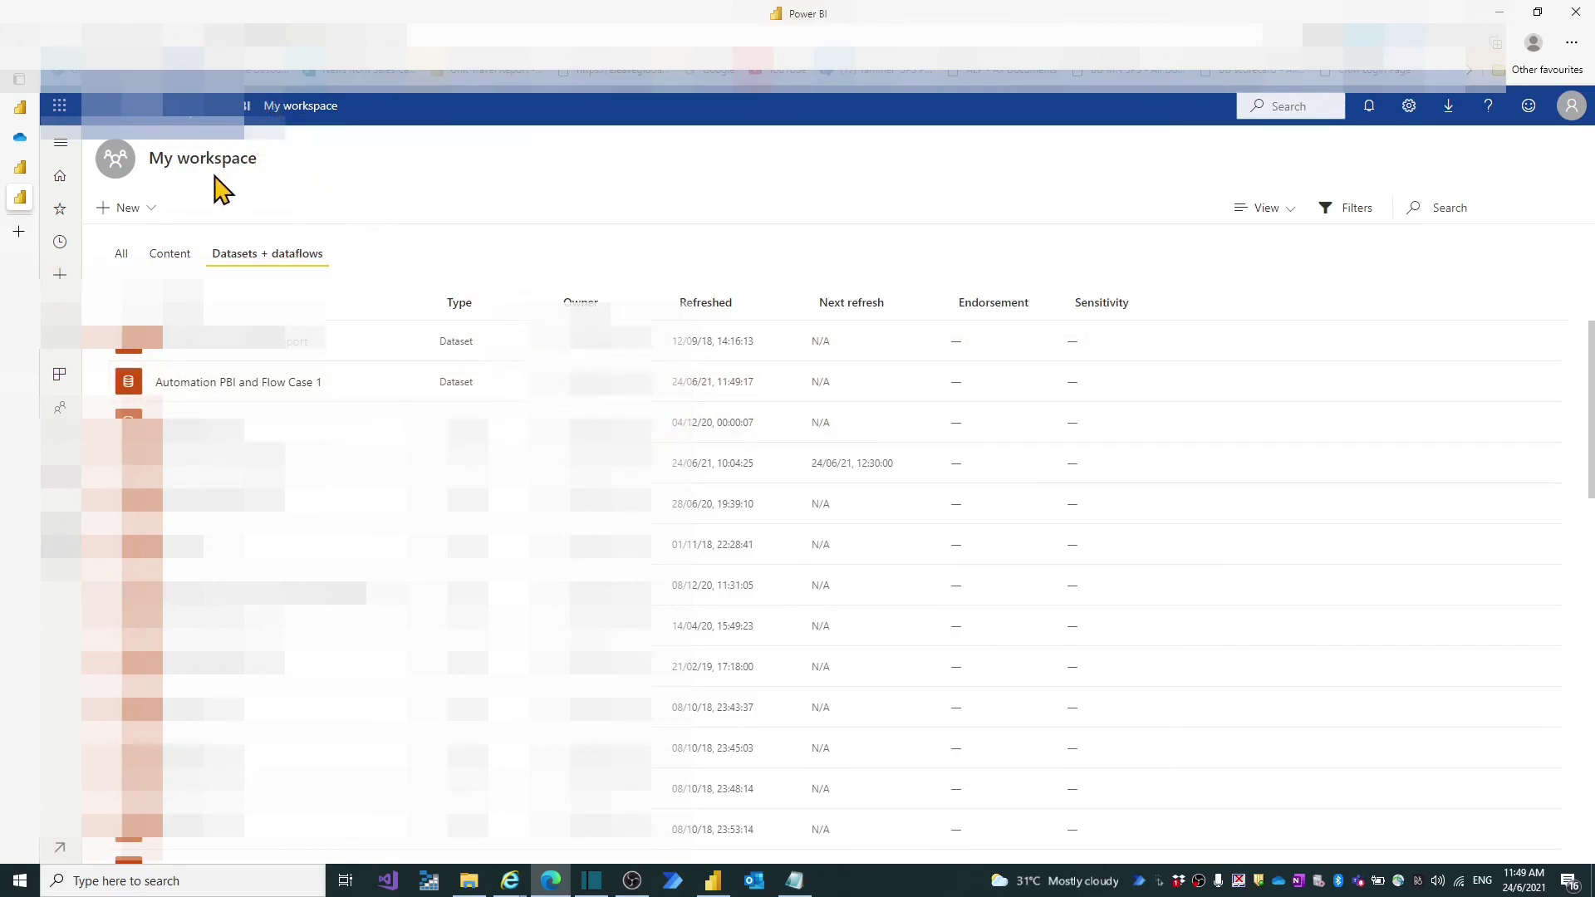
{"action": "left_click", "coordinate": [169, 254]}
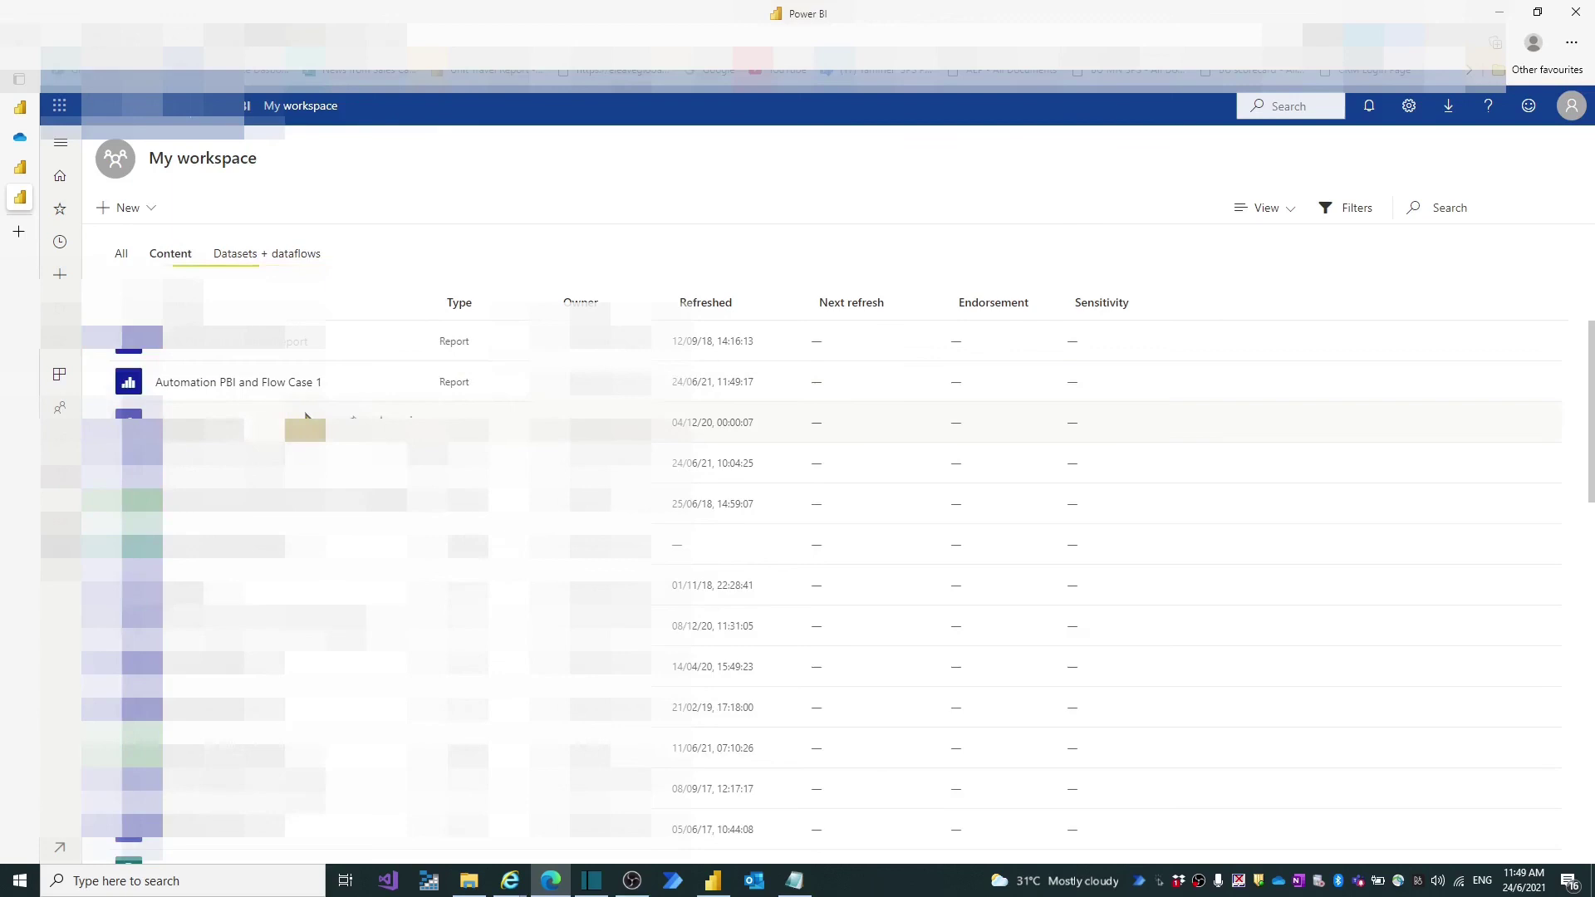
{"action": "left_click", "coordinate": [231, 384]}
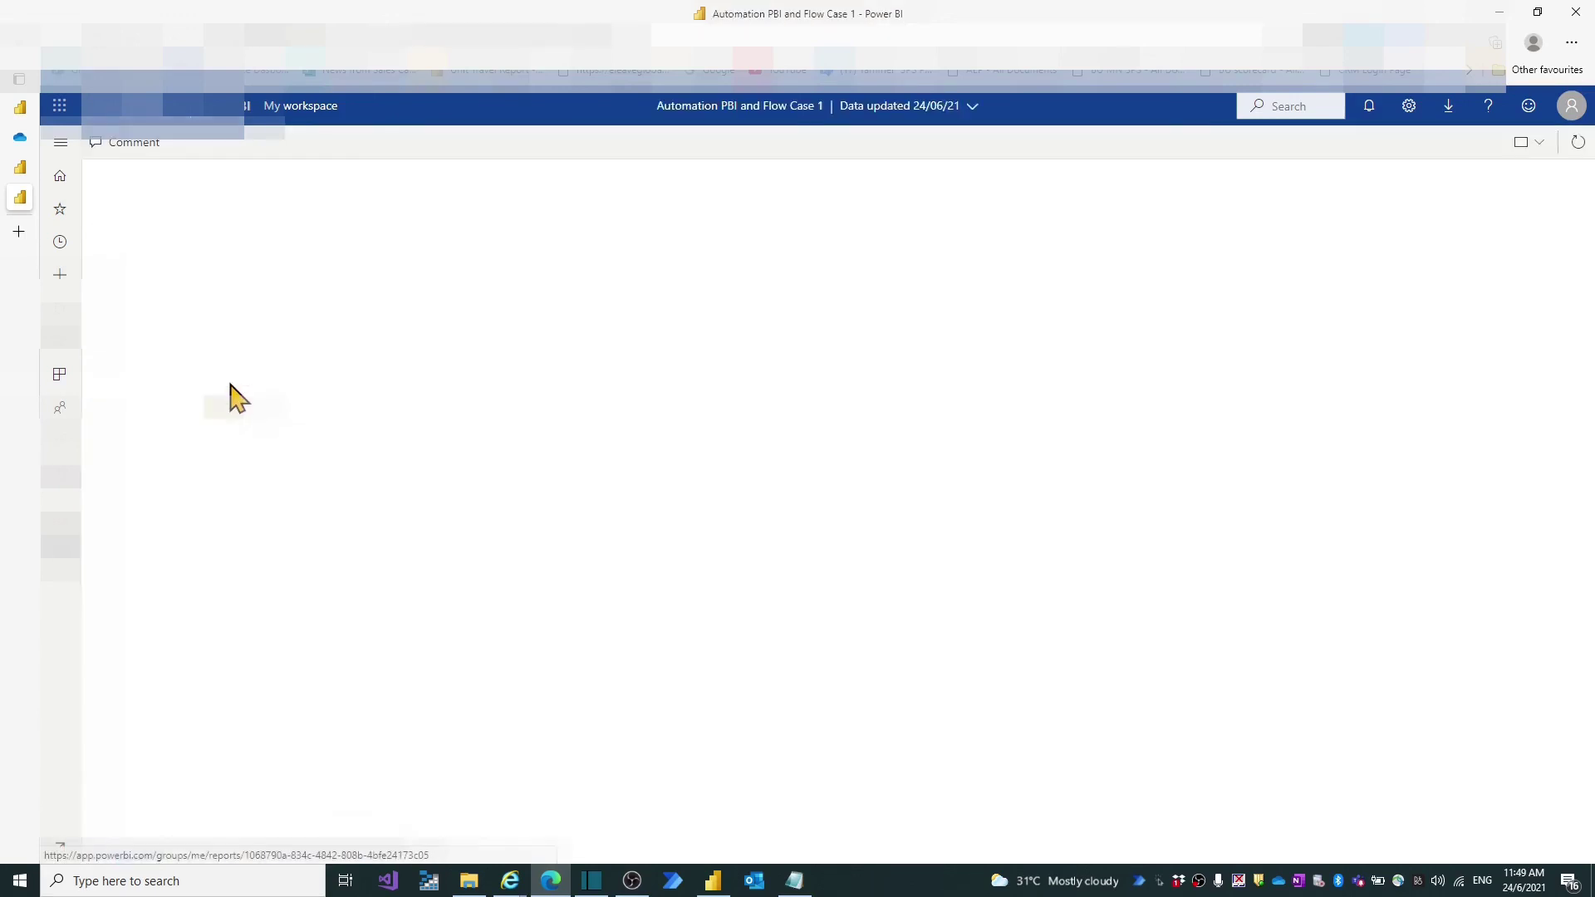